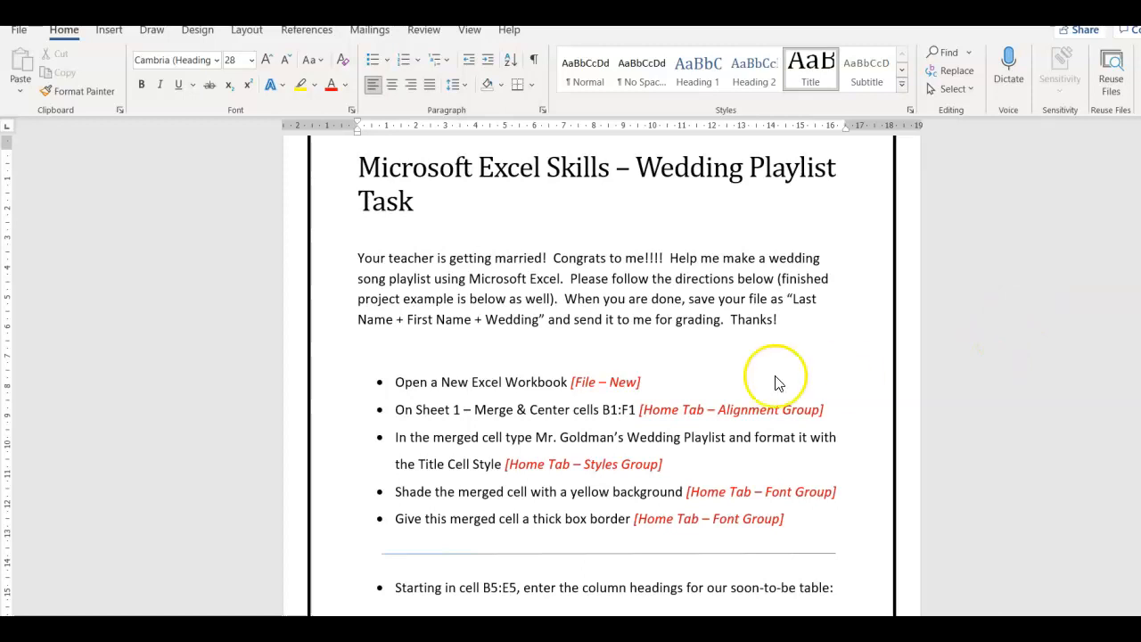
- Review the wedding playlist task instructions and the finished project example in the document
key("Down")
key("Down")
scroll(473, 306, "down", 20)
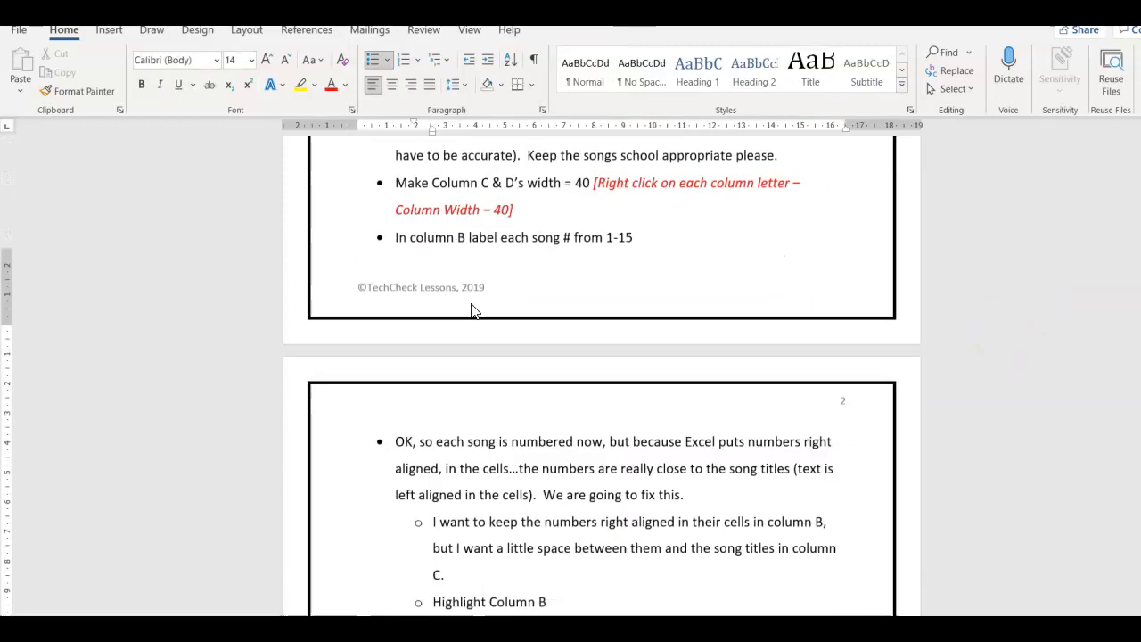
scroll(471, 308, "down", 4)
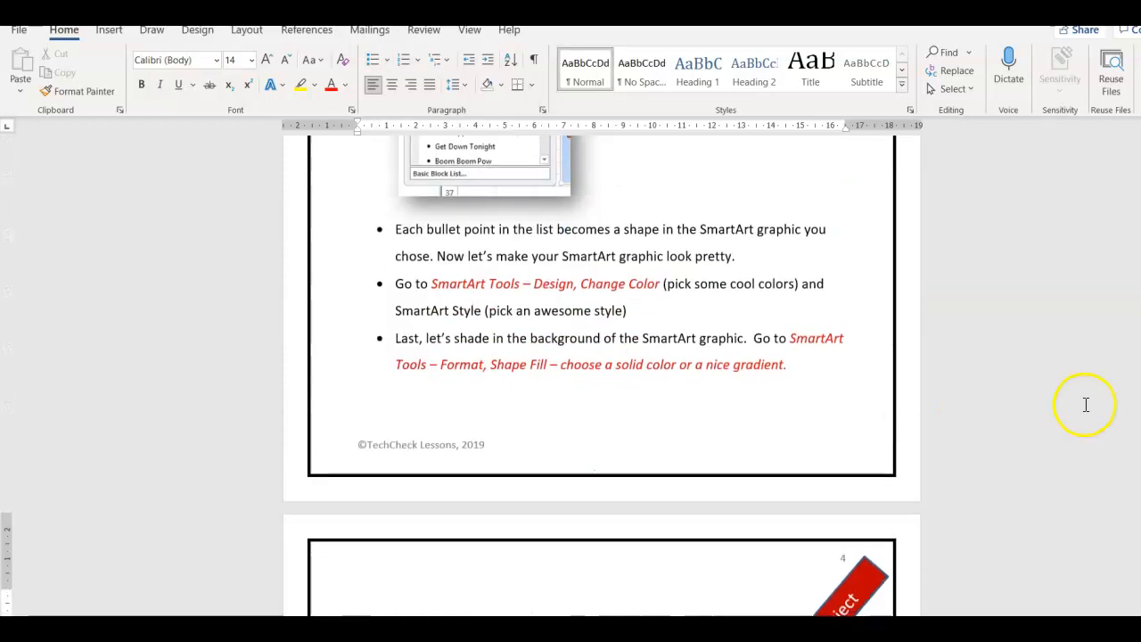
scroll(602, 374, "down", 8)
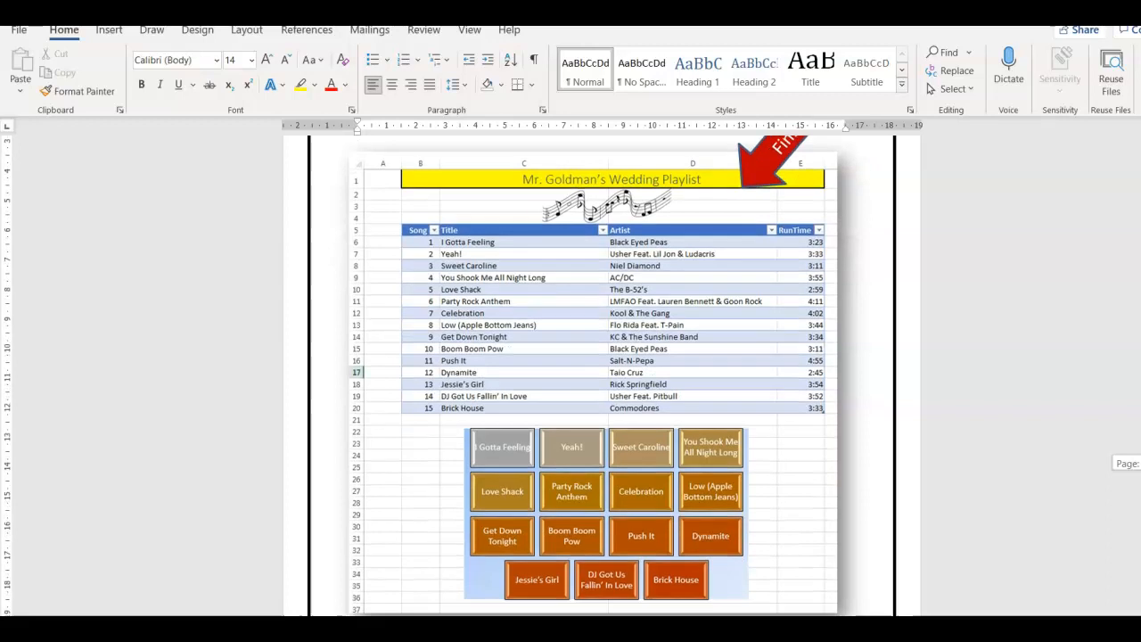
scroll(593, 374, "up", 1)
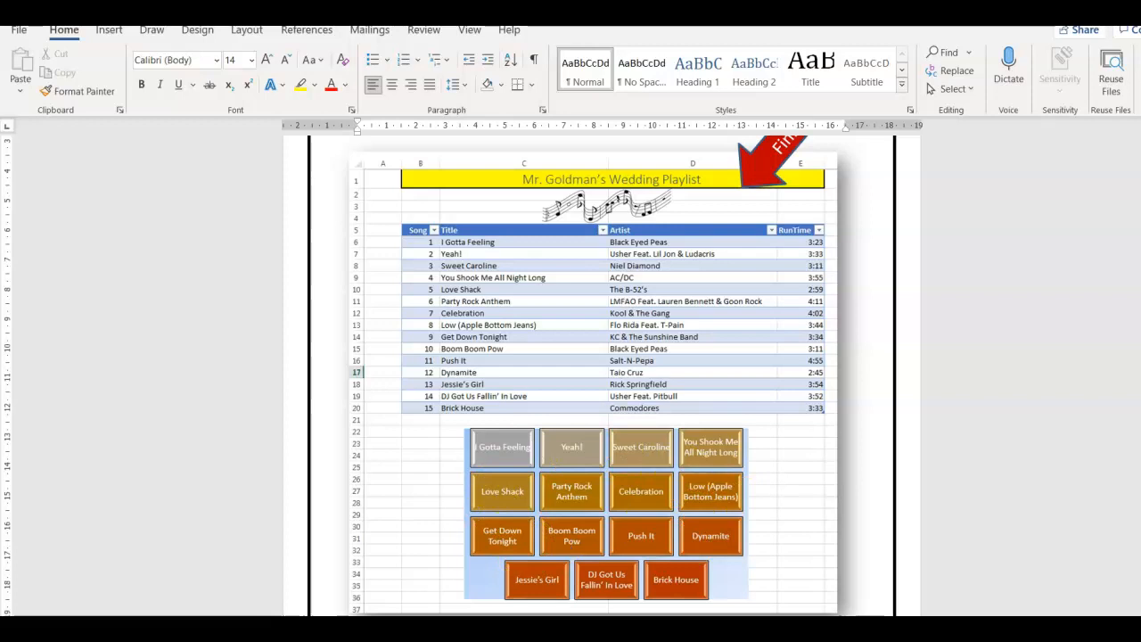
scroll(602, 375, "up", 20)
scroll(602, 374, "up", 3)
scroll(602, 375, "down", 3)
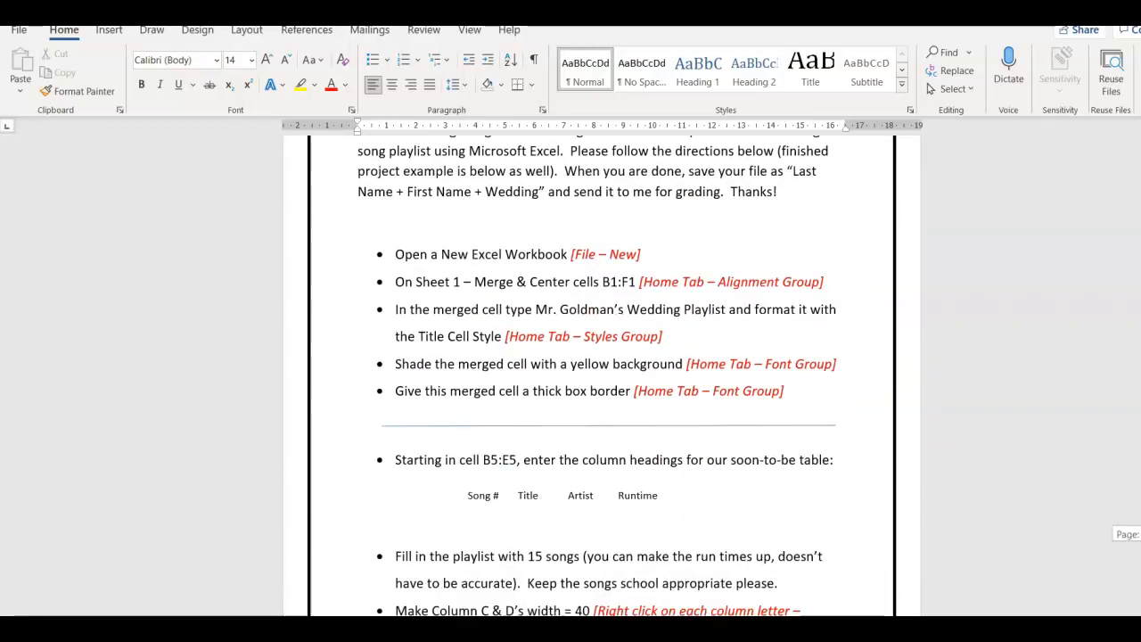
- Switch to Excel, create a new blank workbook and place it side by side with the Word instructions
key("super+Right")
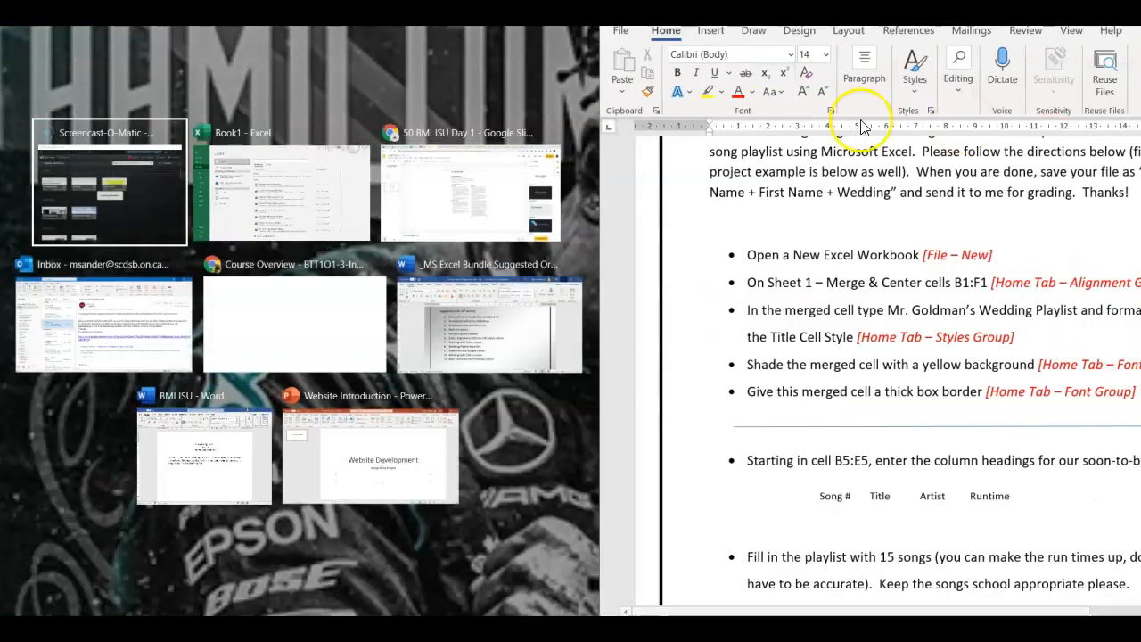
left_click(300, 204)
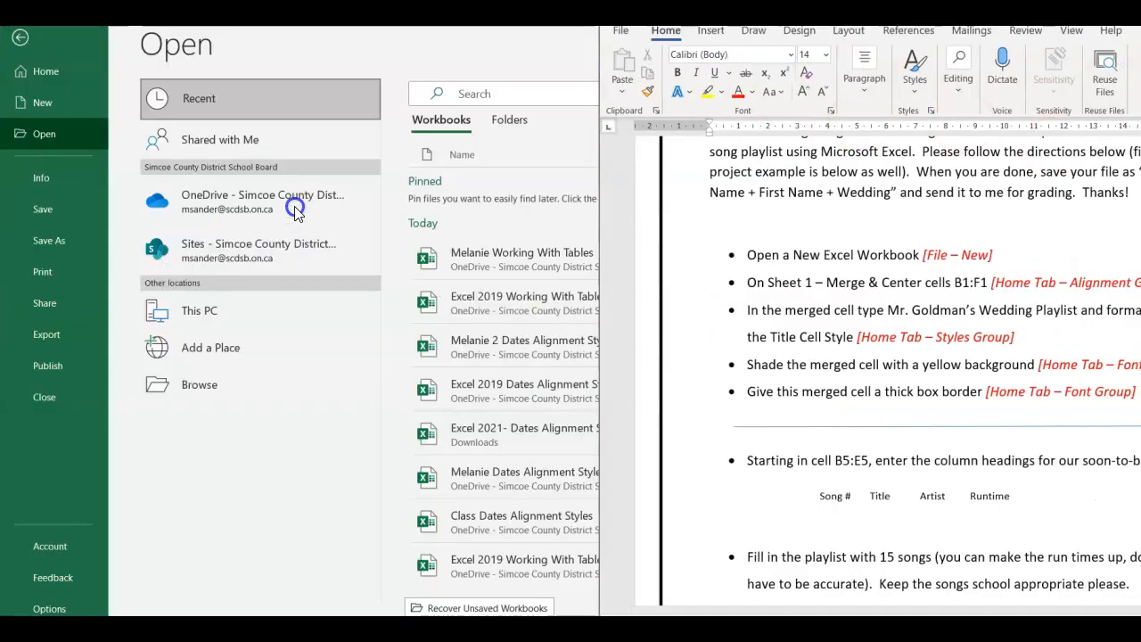
left_click(68, 105)
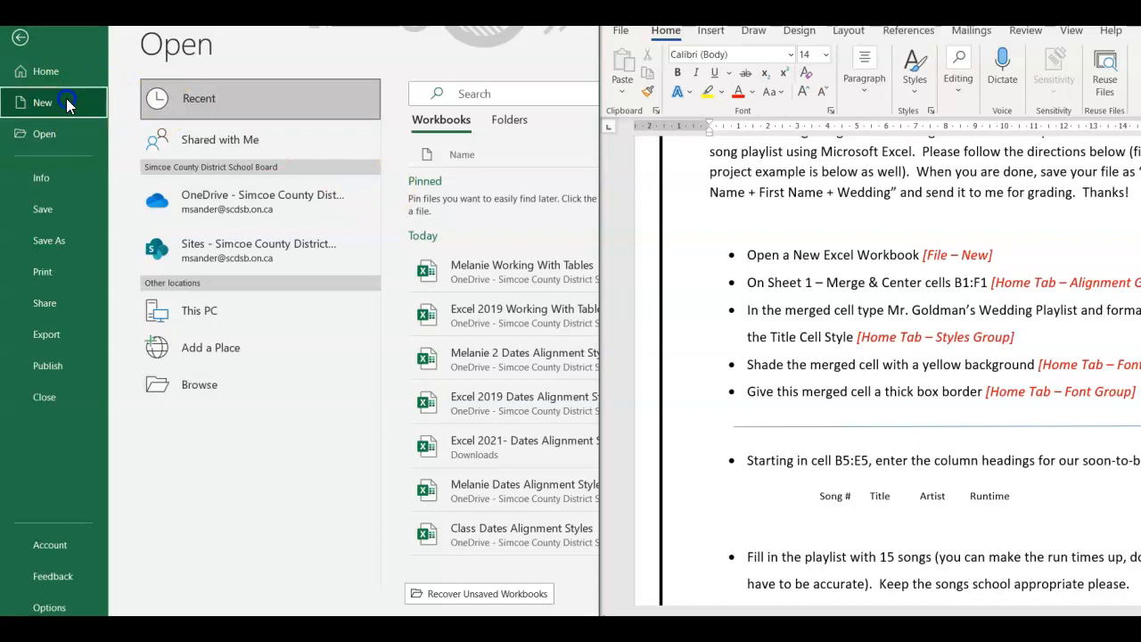
left_click(223, 167)
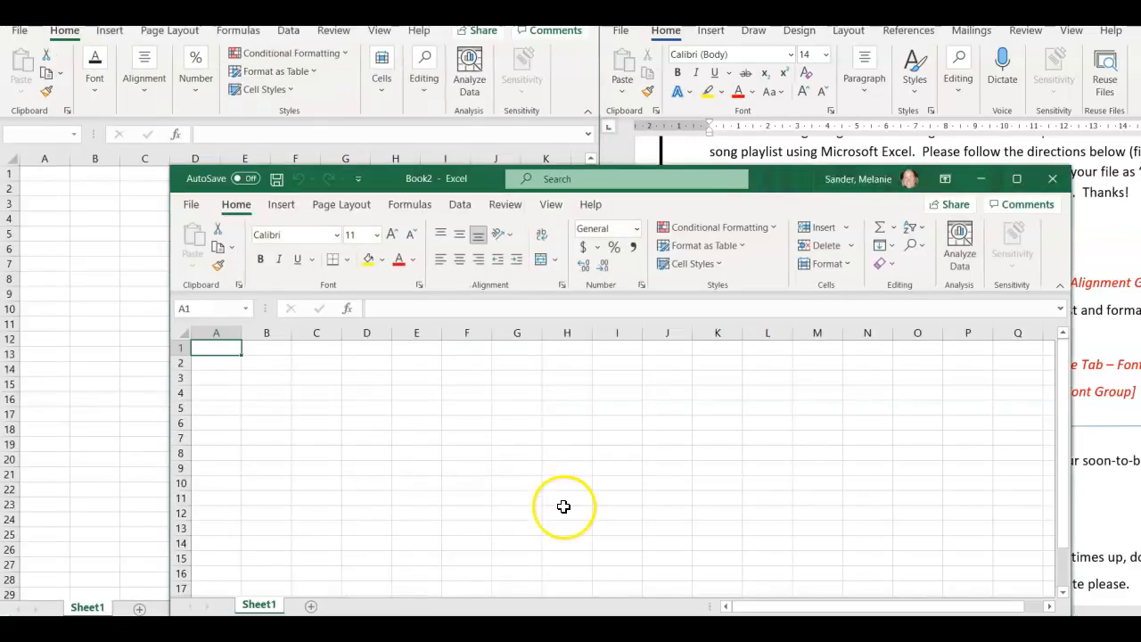
left_click(1020, 182)
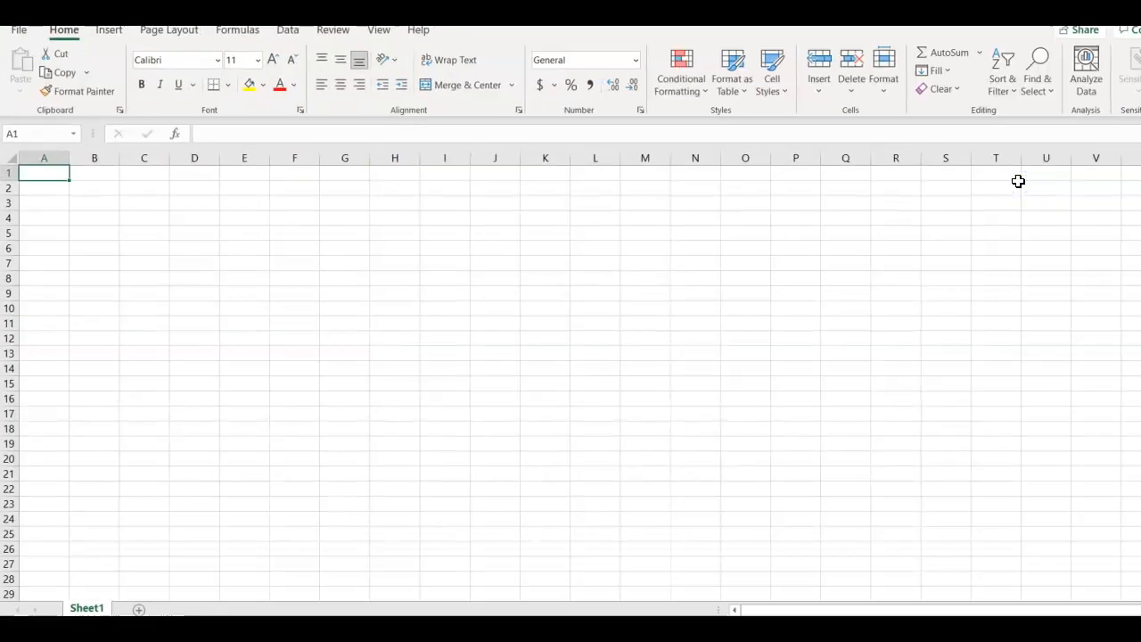
key("super+Left")
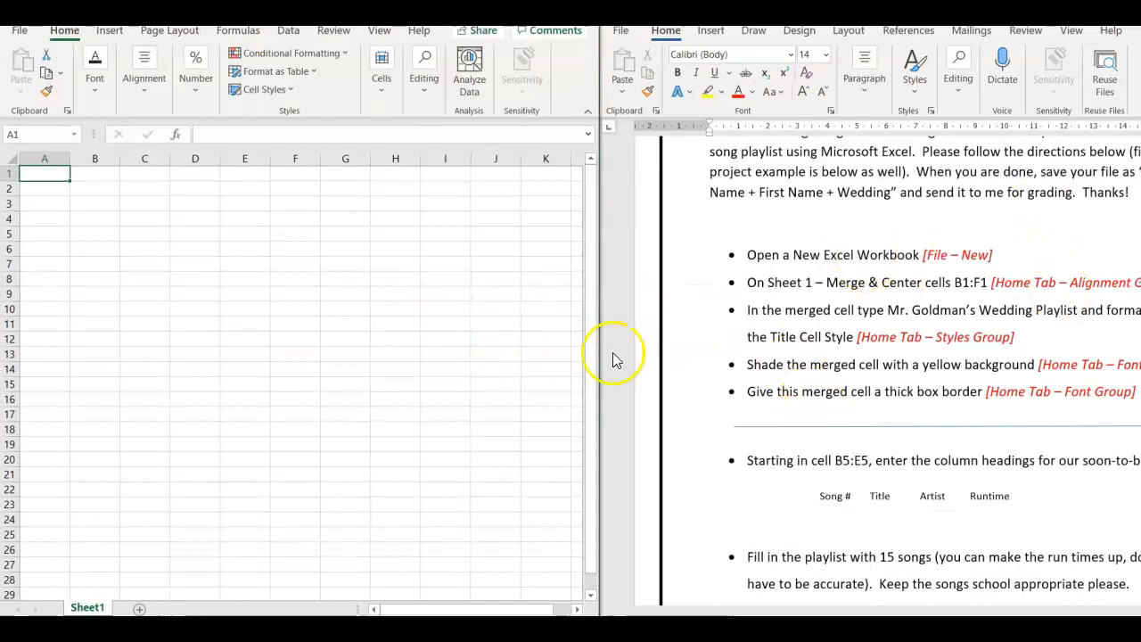
- Merge and center cells B1:F1 on Sheet1
left_click_drag(89, 178, 290, 172)
left_click(151, 97)
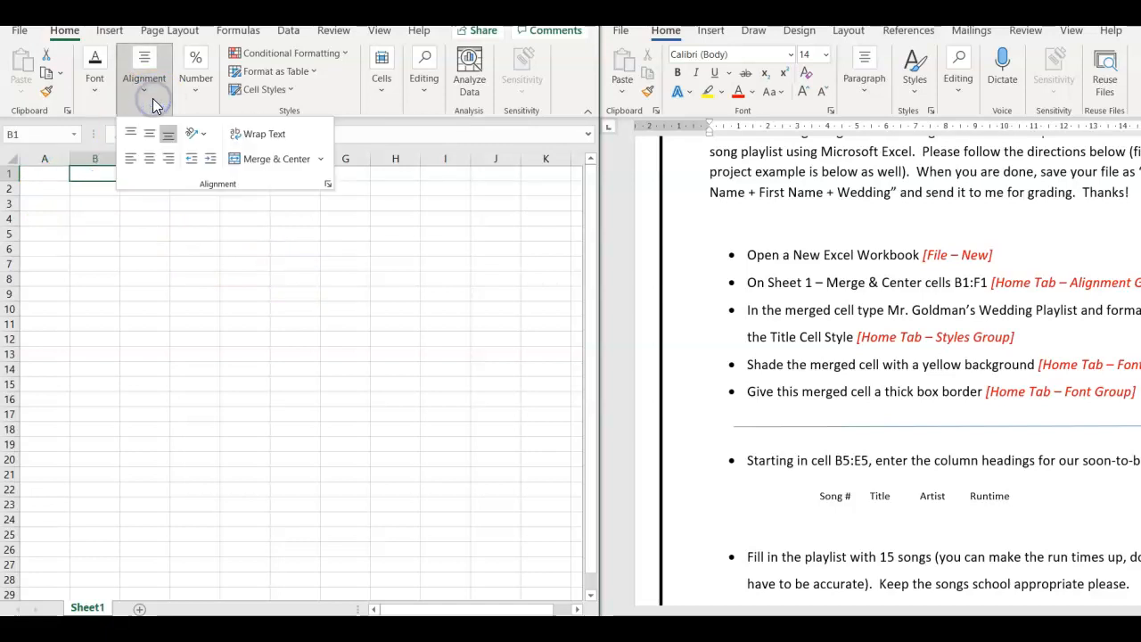
left_click(278, 159)
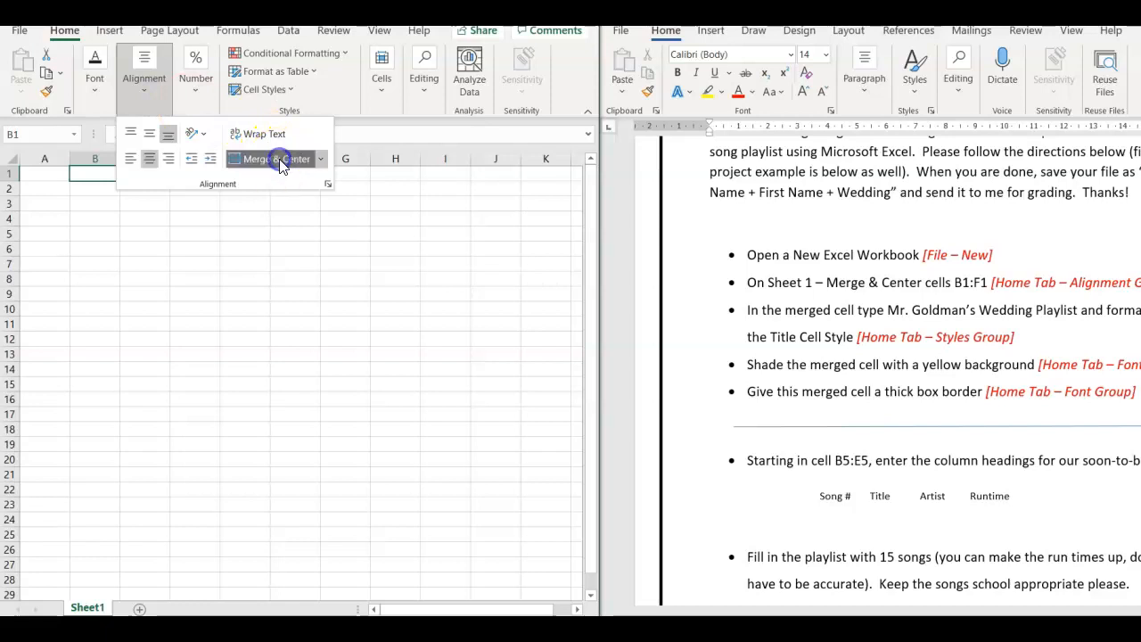
left_click(348, 195)
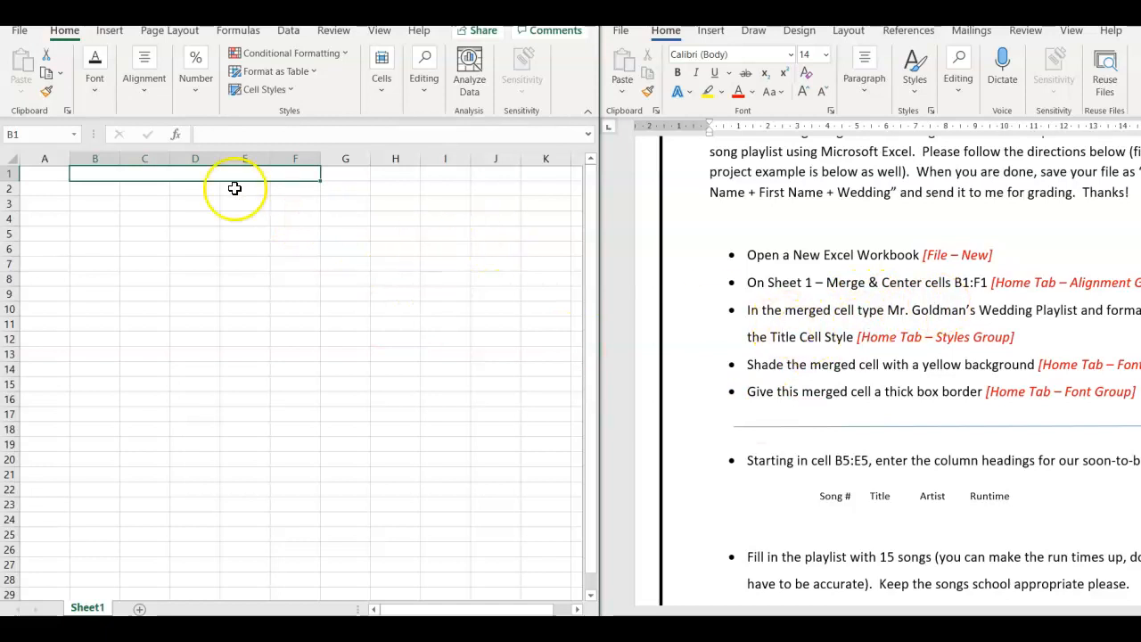
- Enter the playlist title in the merged cell B1, combining the teacher's name with "Wedding Playlist" as given in the instructions
left_click(101, 177)
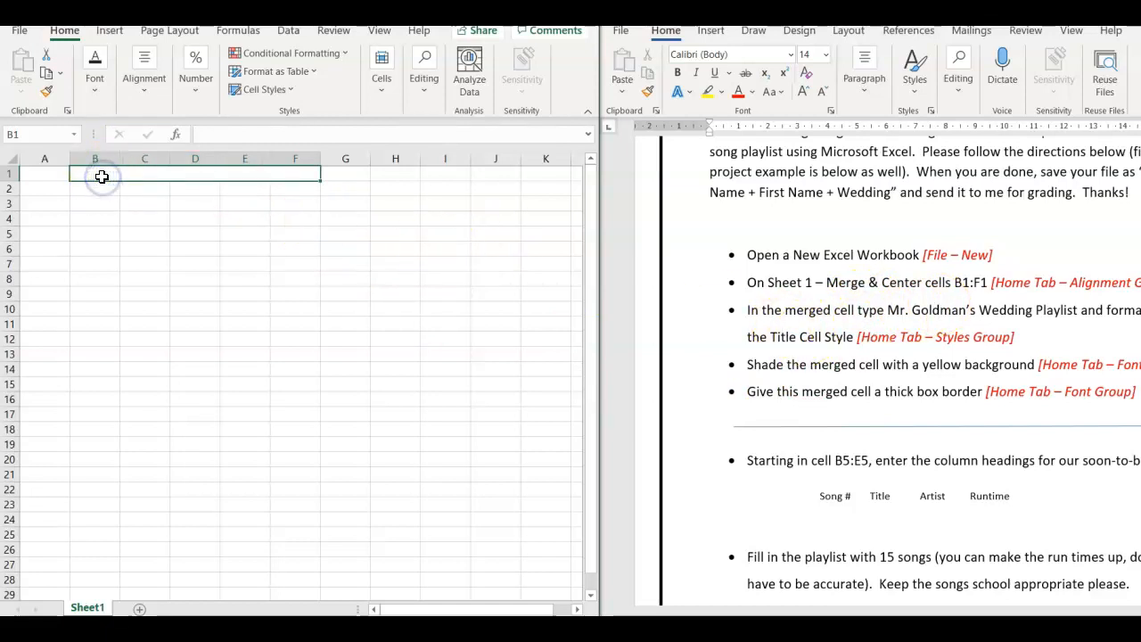
type("Mr. Goldman's Wedding")
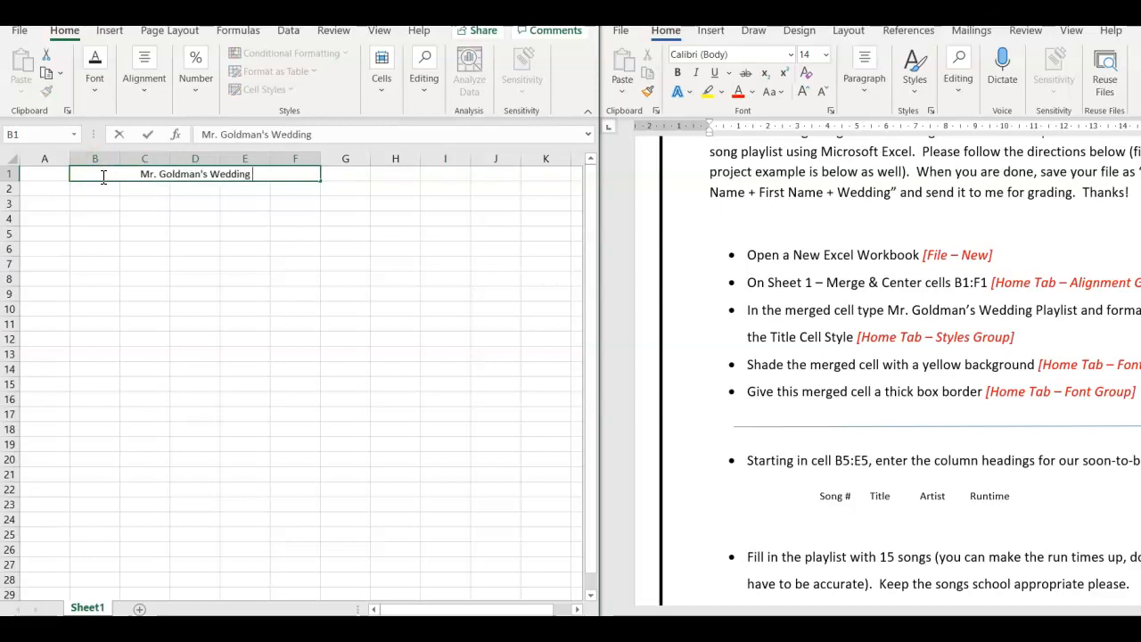
type("Playlist")
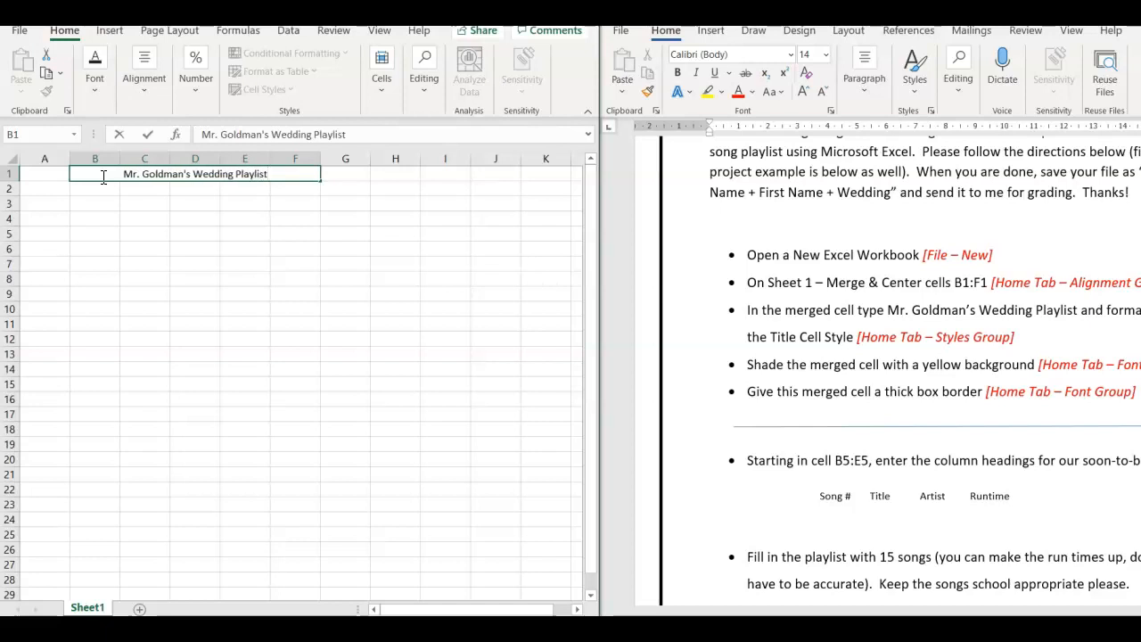
key("Return")
- Apply the Title cell style to the merged playlist title cell
left_click(111, 176)
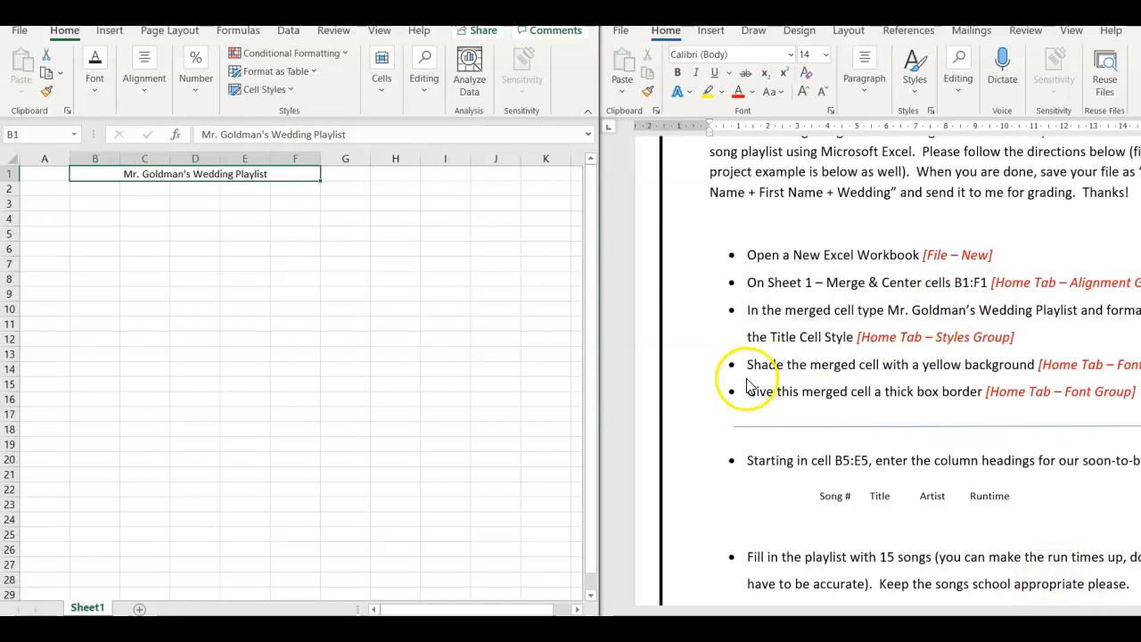
left_click(798, 502)
key("Right")
key("Right")
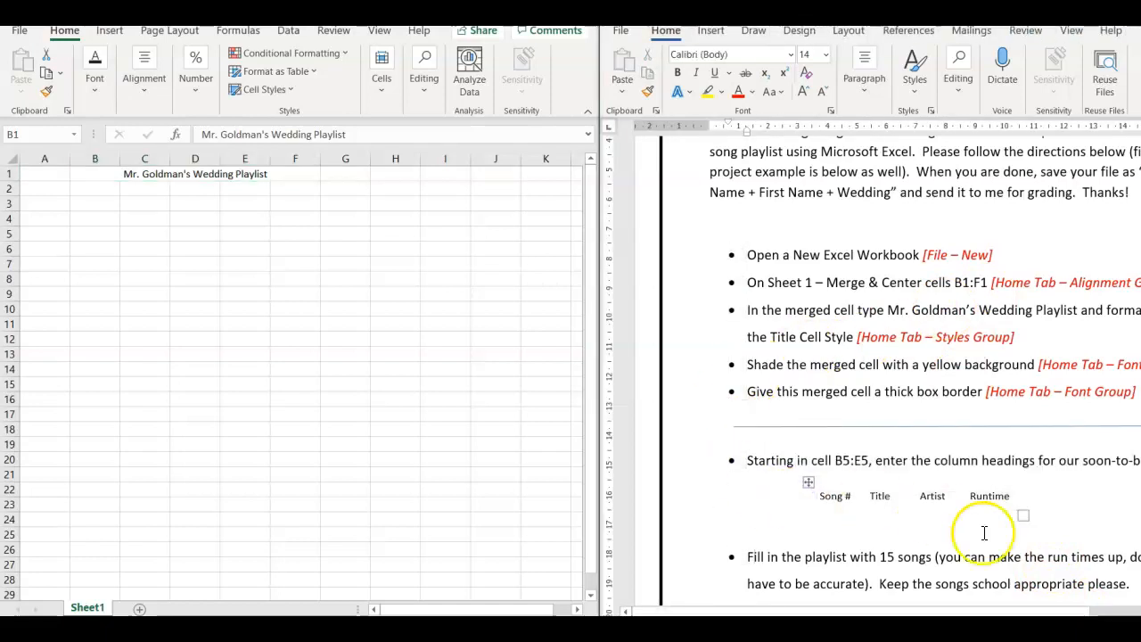
left_click_drag(991, 611, 1062, 609)
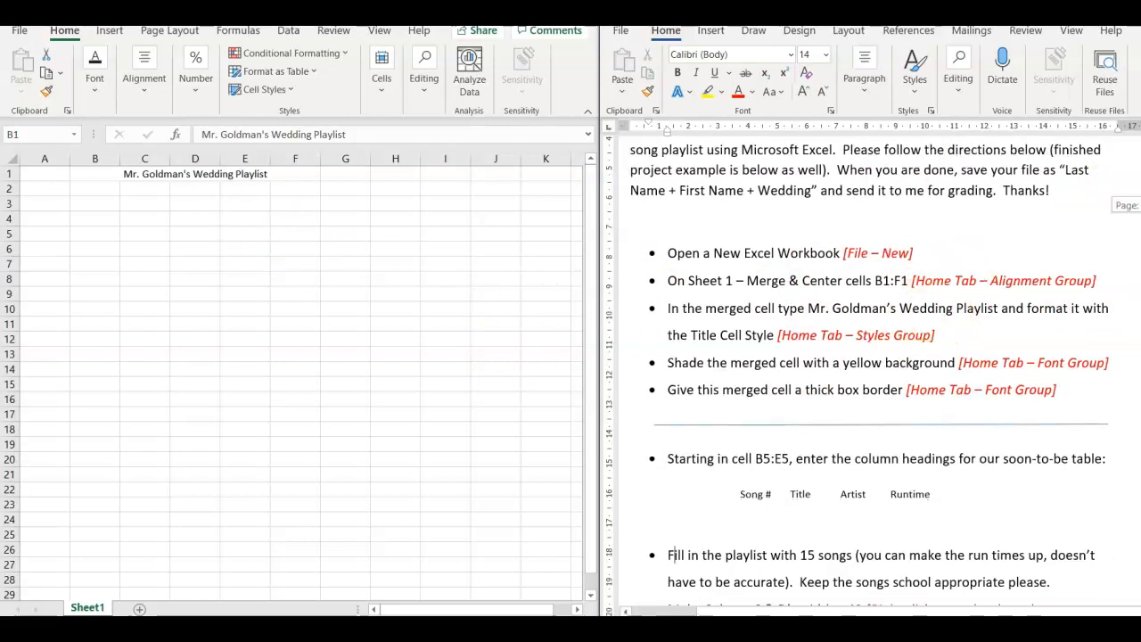
scroll(672, 473, "down", 3)
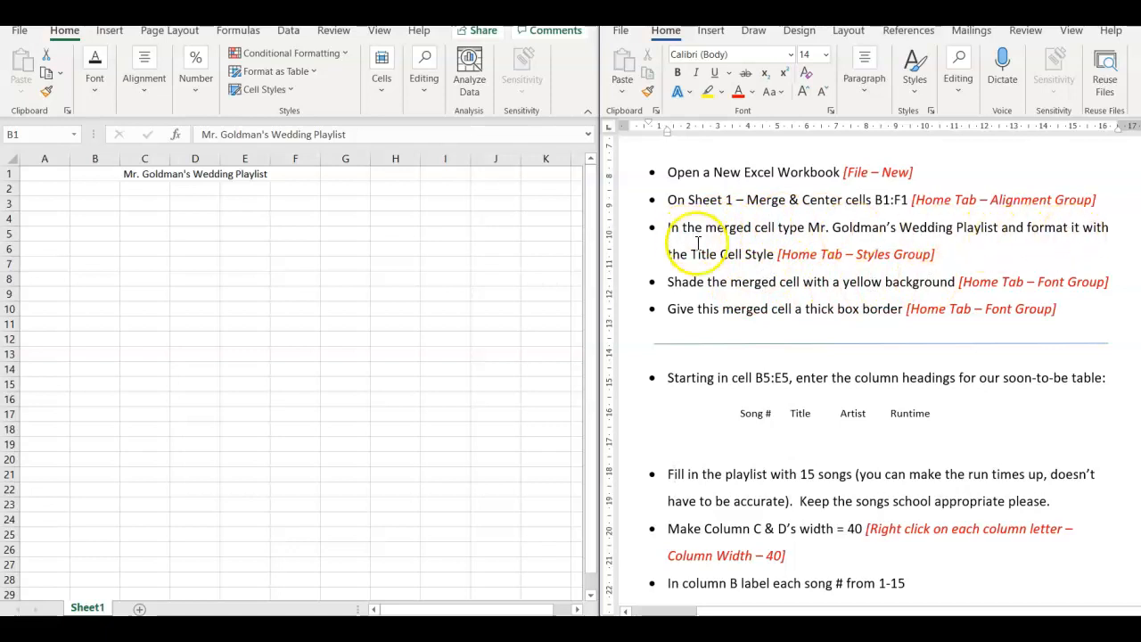
left_click(228, 174)
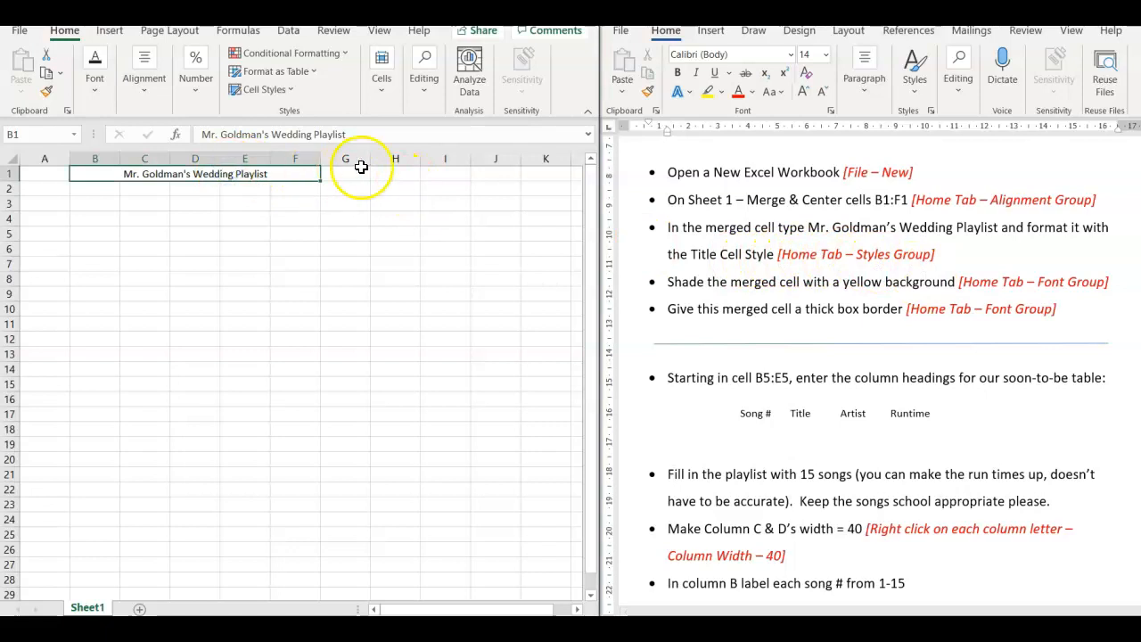
left_click(288, 90)
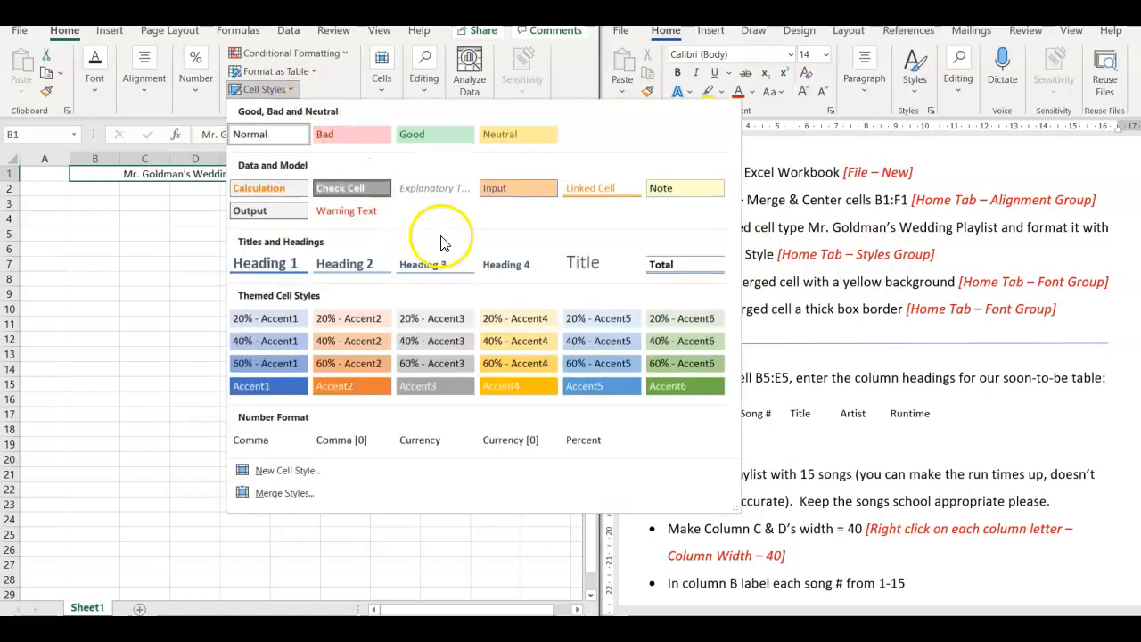
left_click(598, 271)
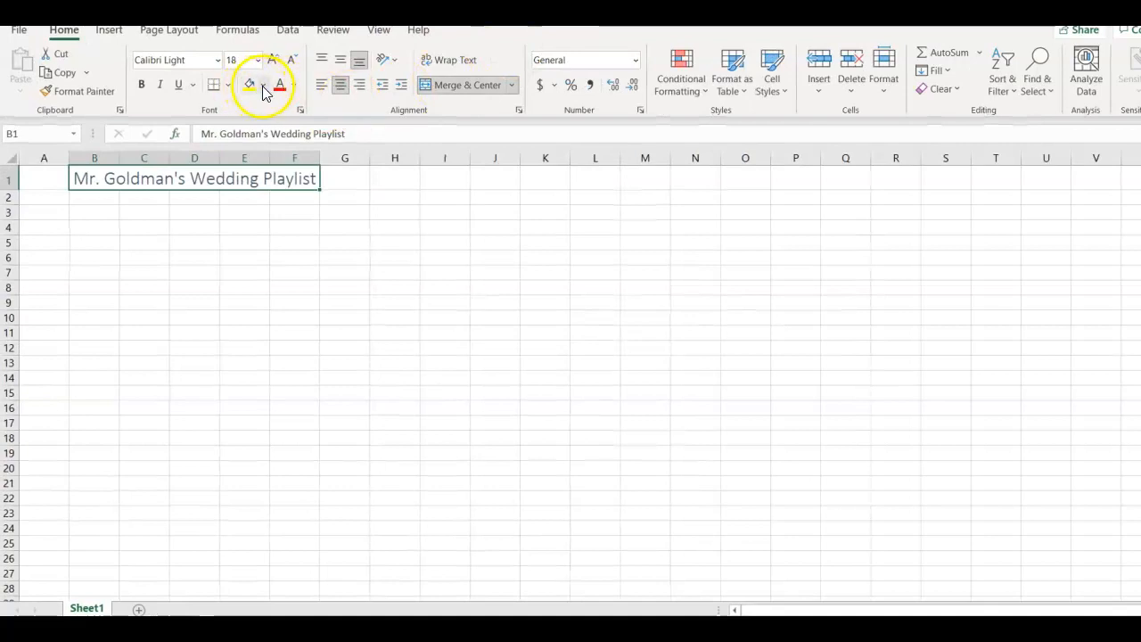
- Shade the merged title cell yellow, settling on a light yellow from the additional standard colors
left_click(264, 85)
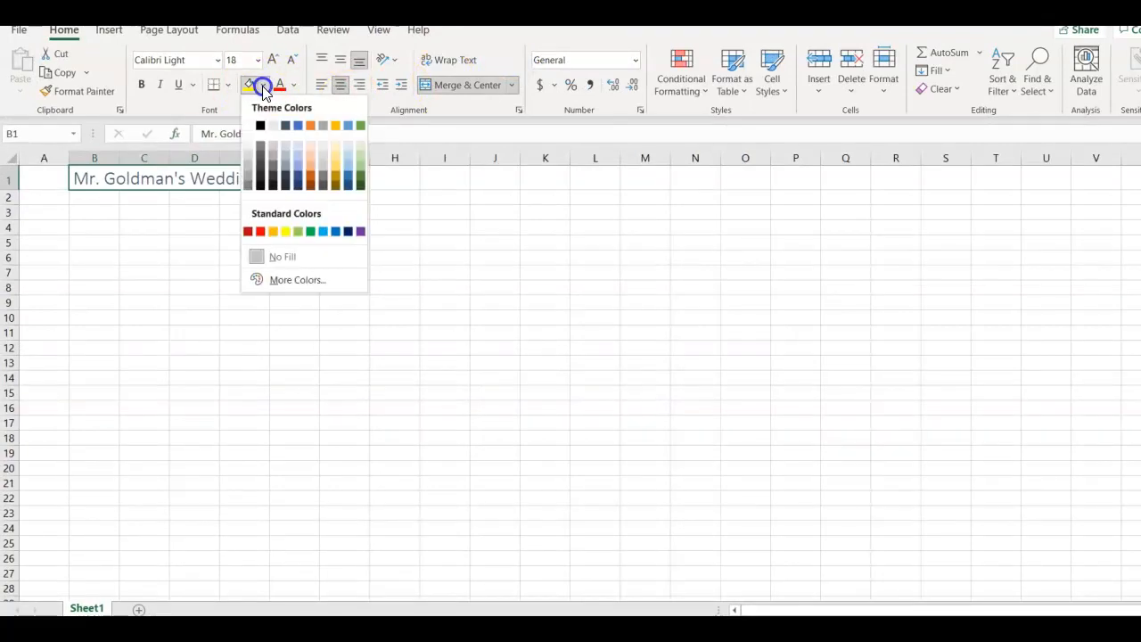
left_click(285, 232)
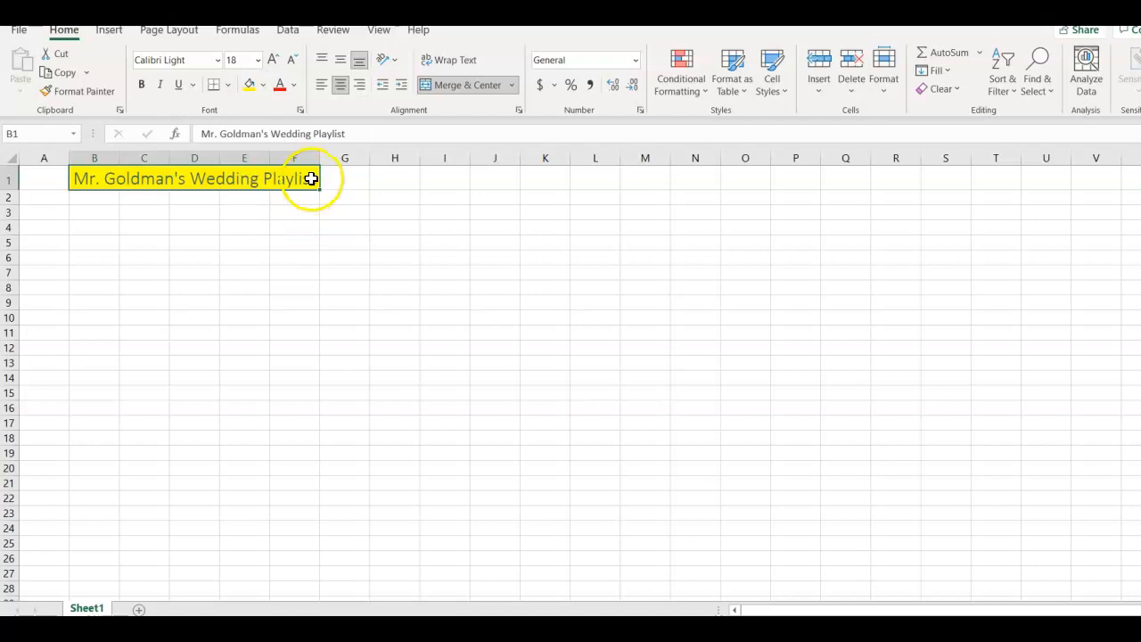
left_click(264, 89)
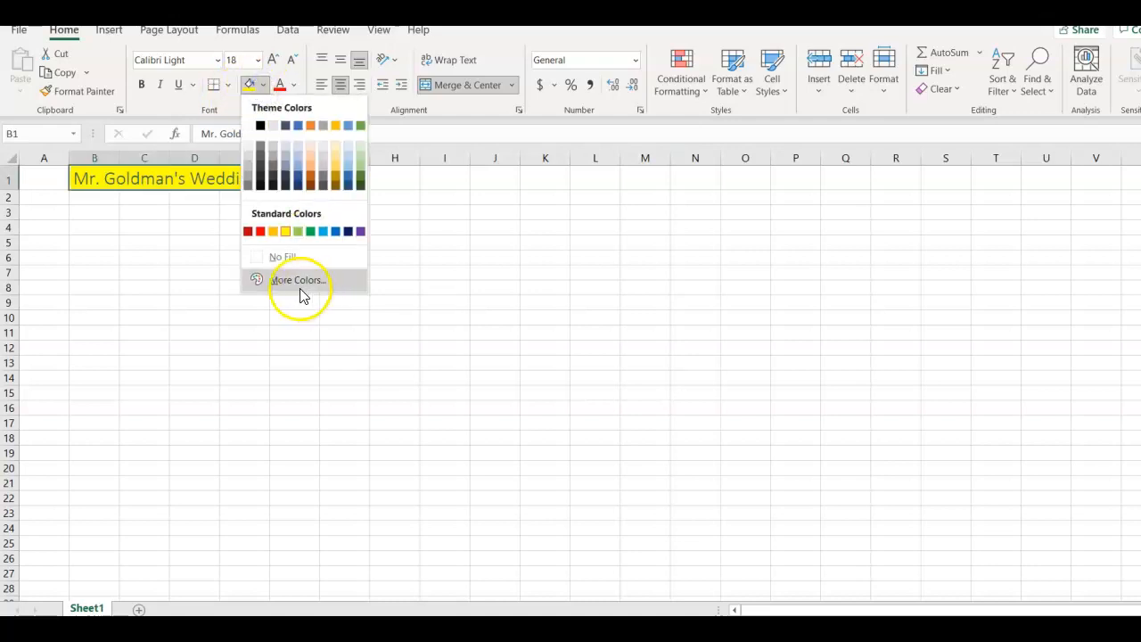
left_click(294, 278)
left_click(428, 291)
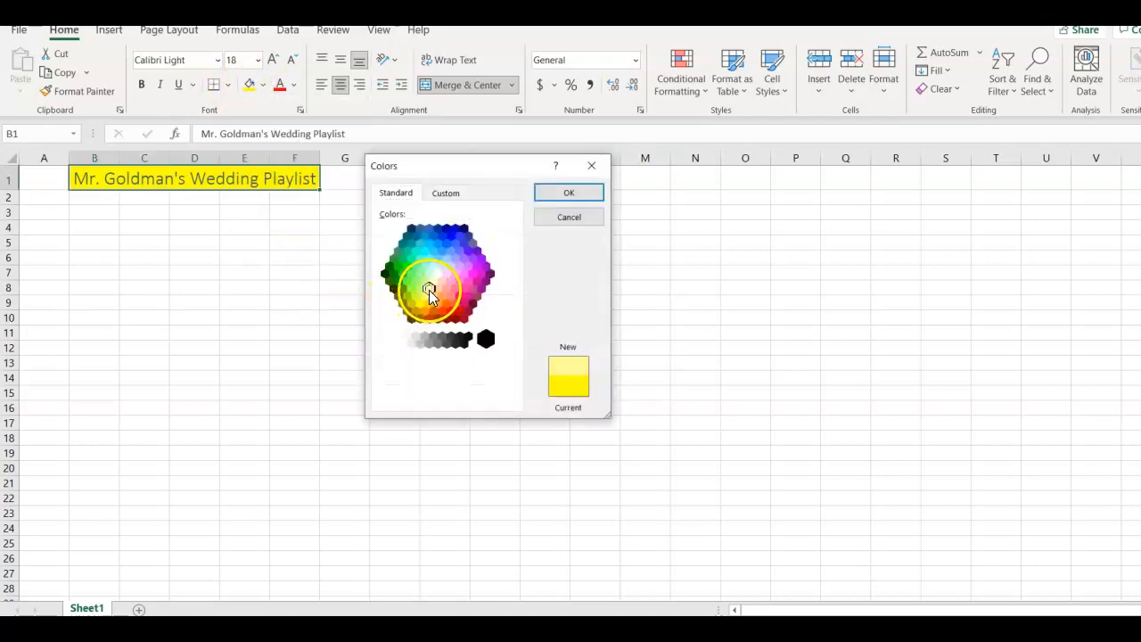
left_click(567, 195)
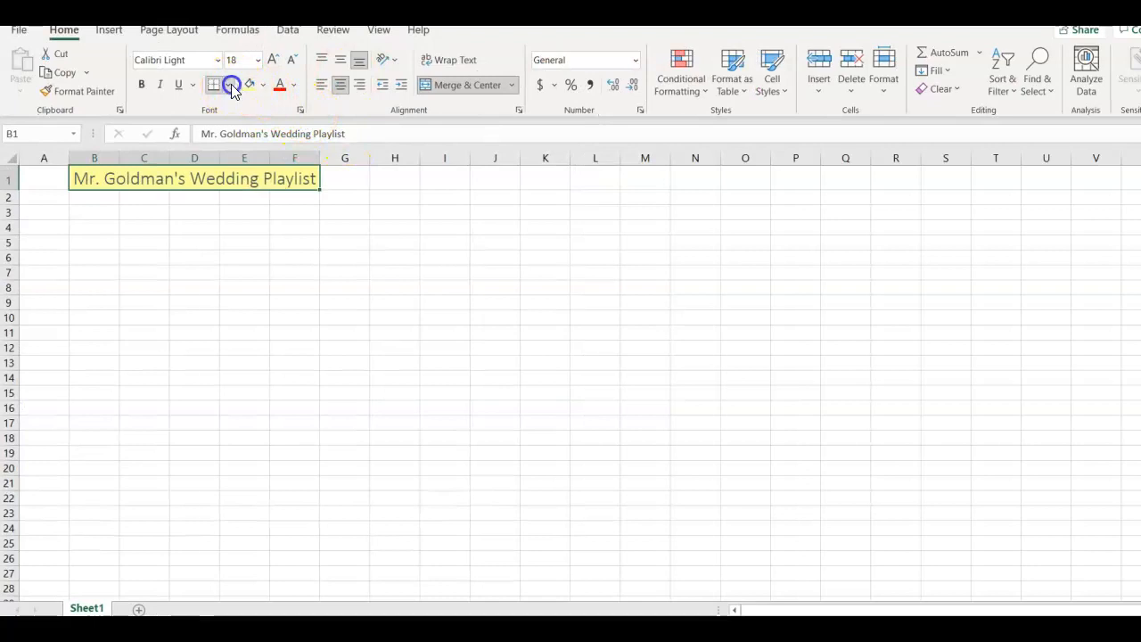
- Apply Thick Outside Borders to the merged title cell
left_click(231, 86)
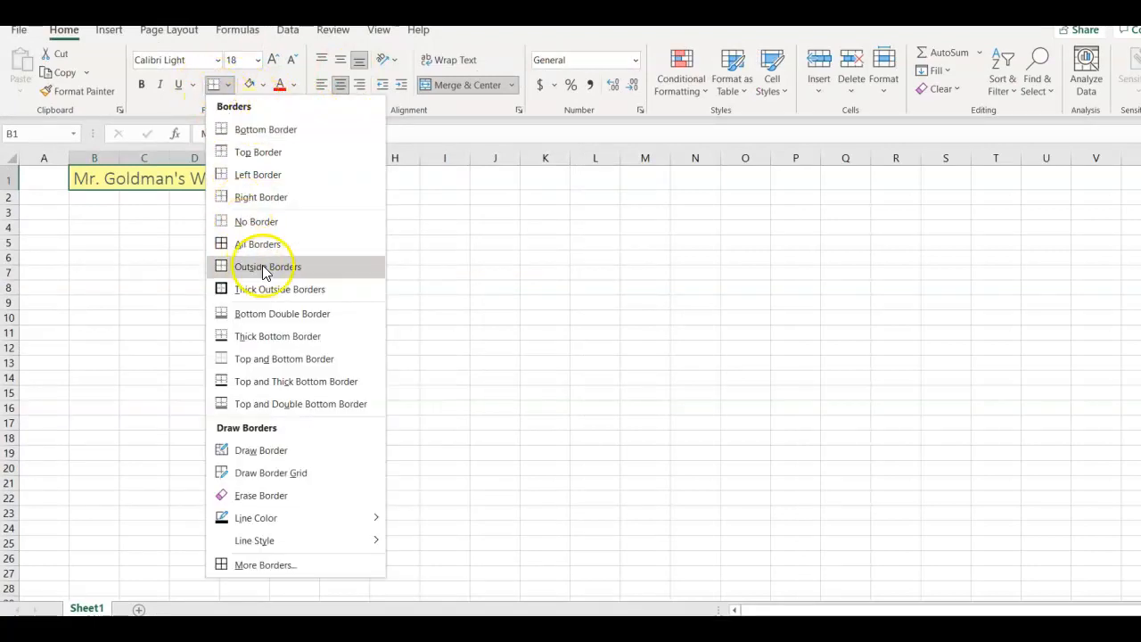
left_click(279, 289)
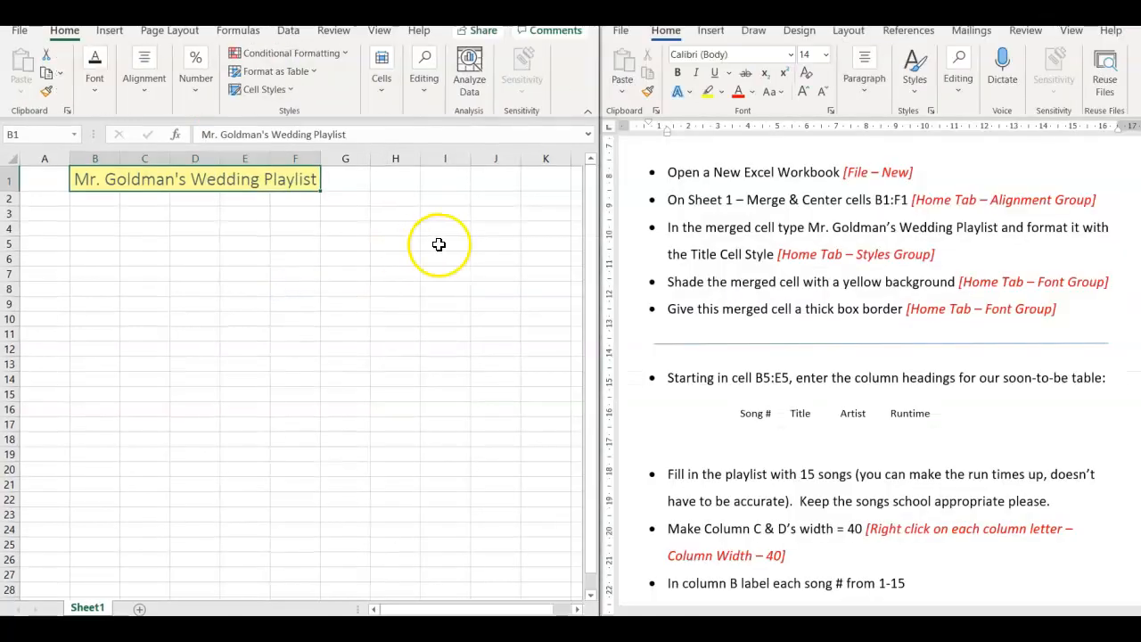
left_click(355, 204)
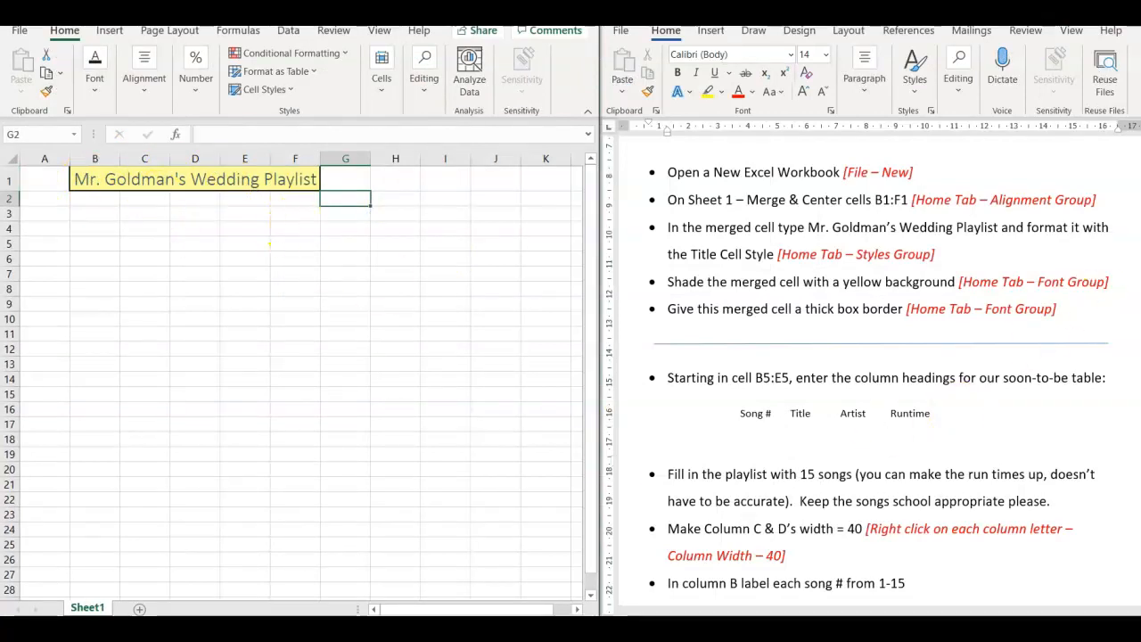
- Enter the column headings Song #, Title, Artist and Runtime in cells B5 to E5
left_click(1066, 467)
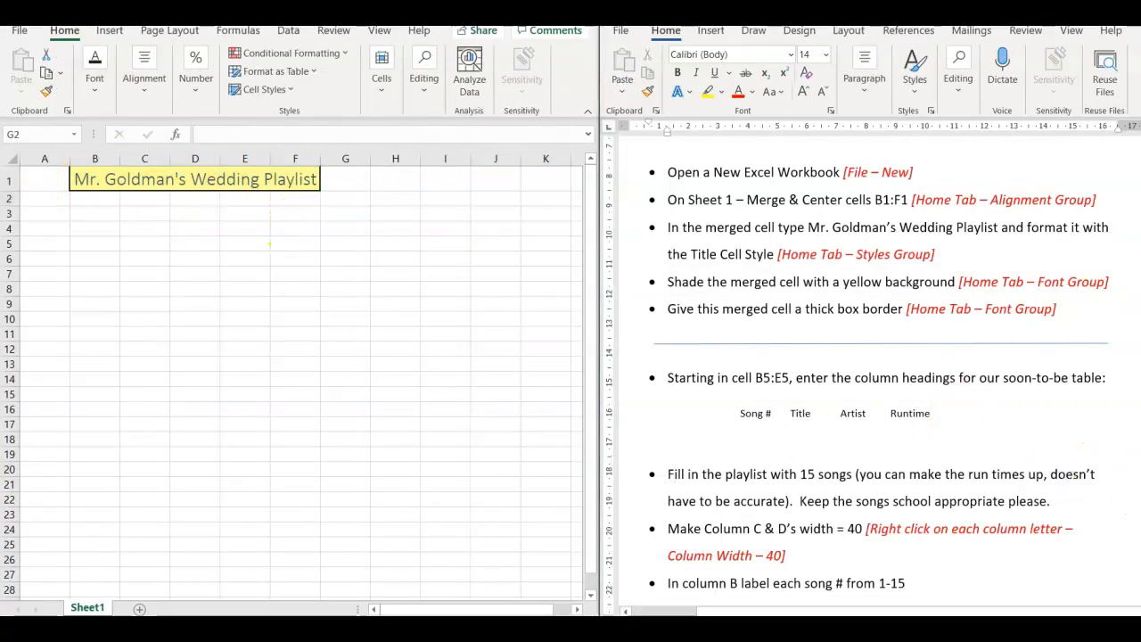
scroll(856, 375, "down", 3)
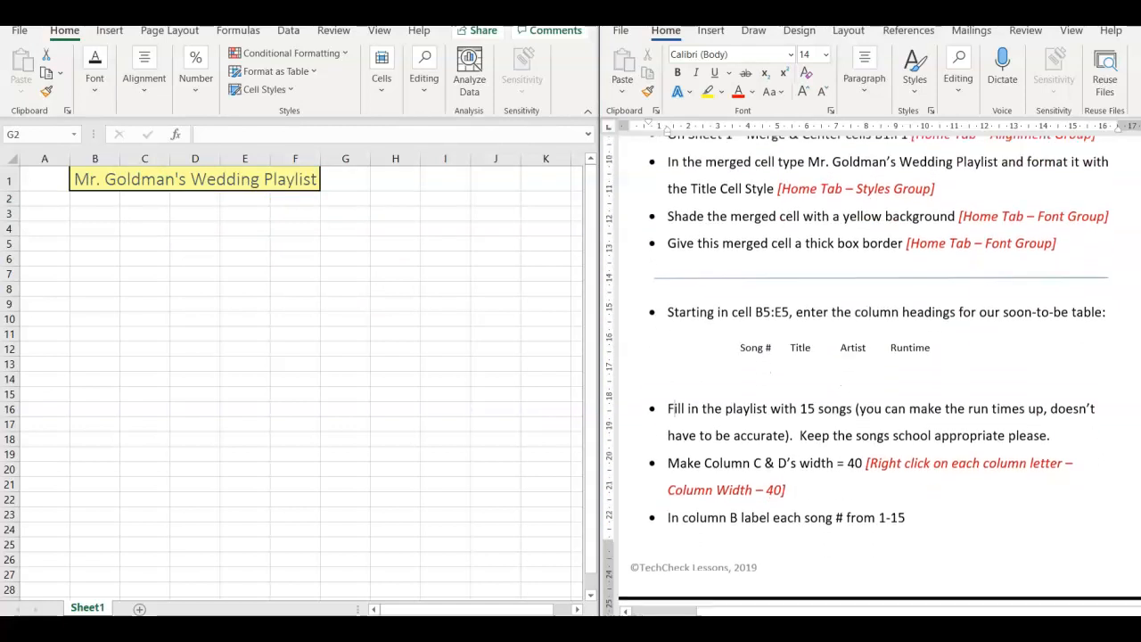
scroll(856, 383, "down", 2)
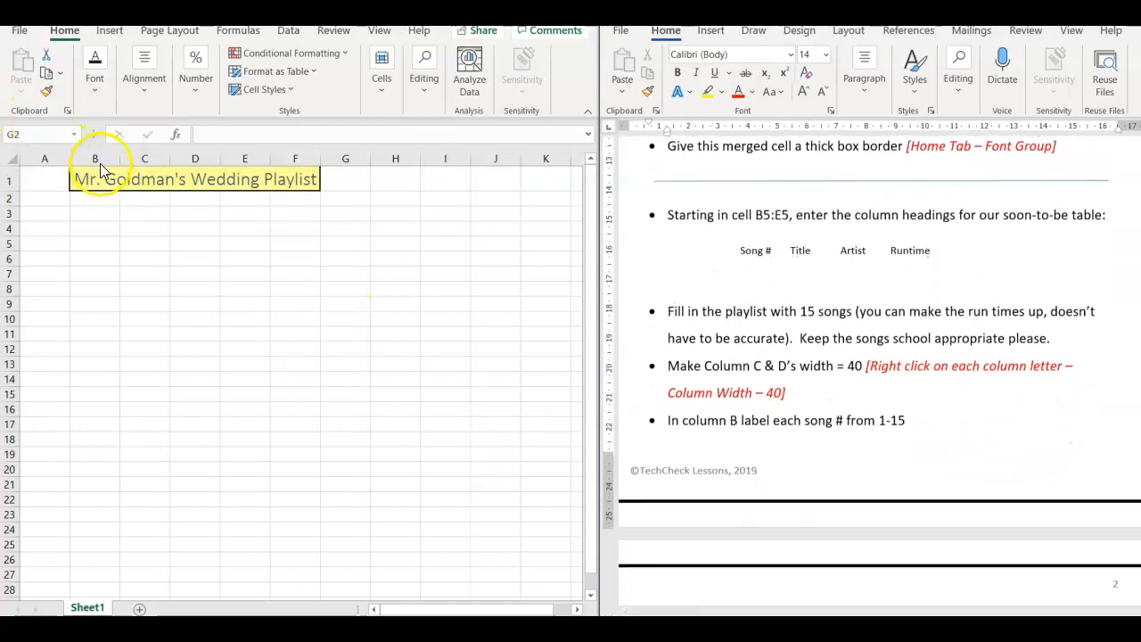
left_click(97, 247)
double_click(98, 246)
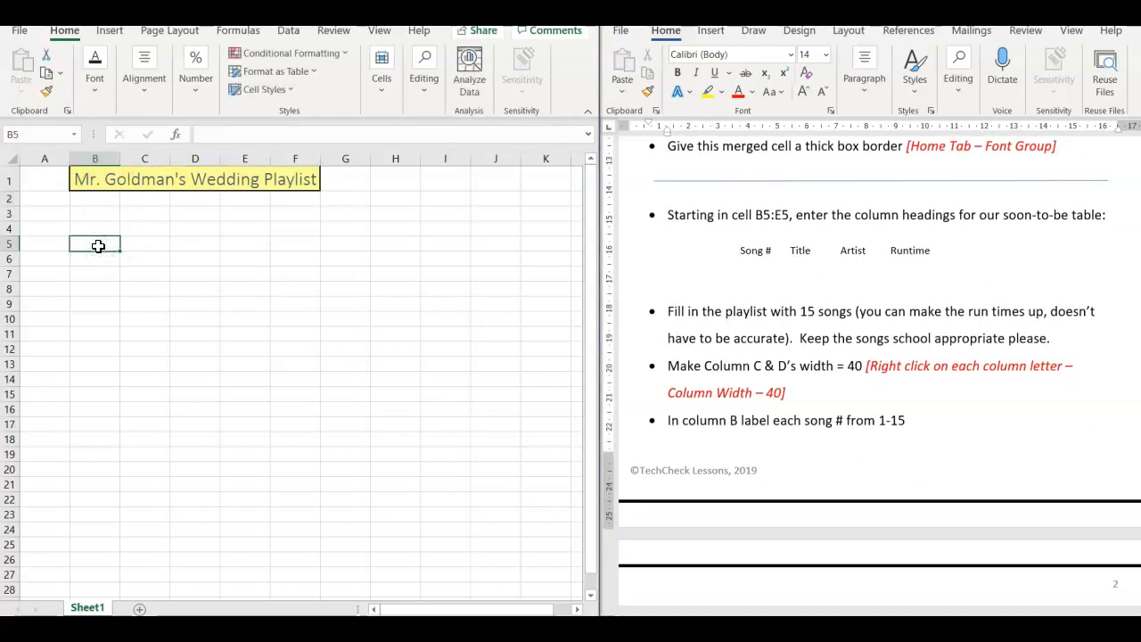
left_click_drag(98, 246, 182, 248)
left_click_drag(258, 253, 258, 244)
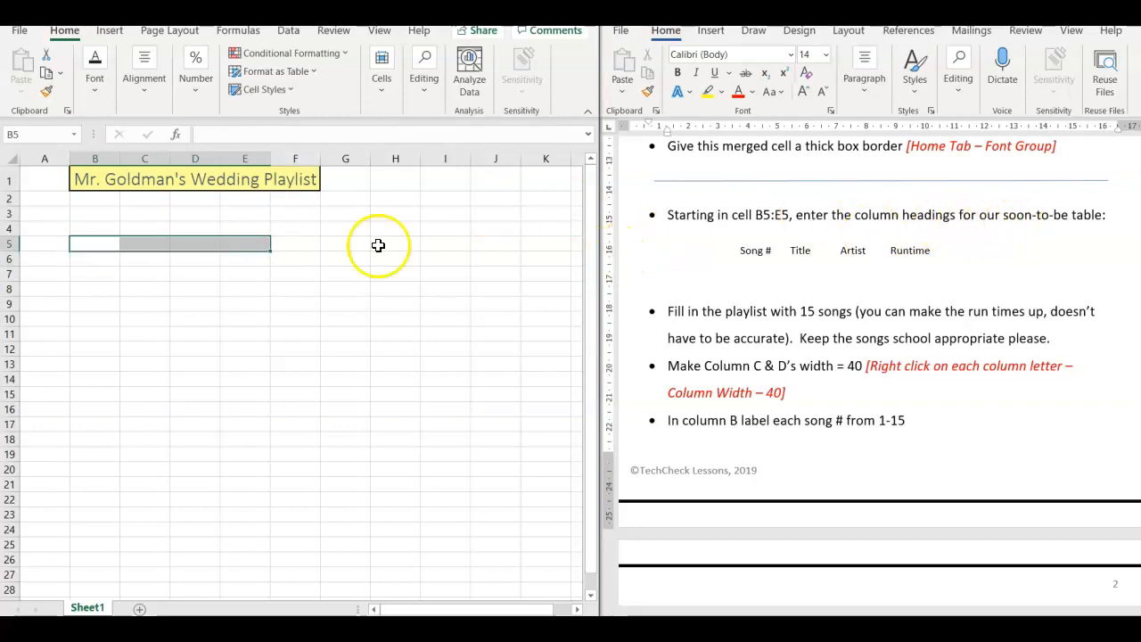
left_click(94, 243)
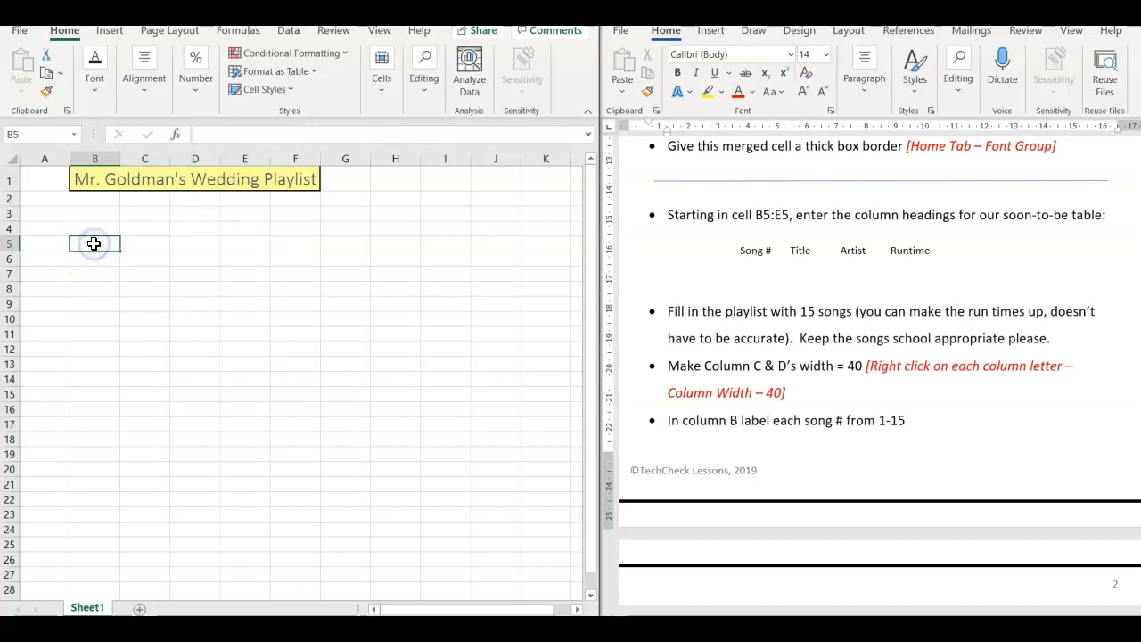
type("Song #")
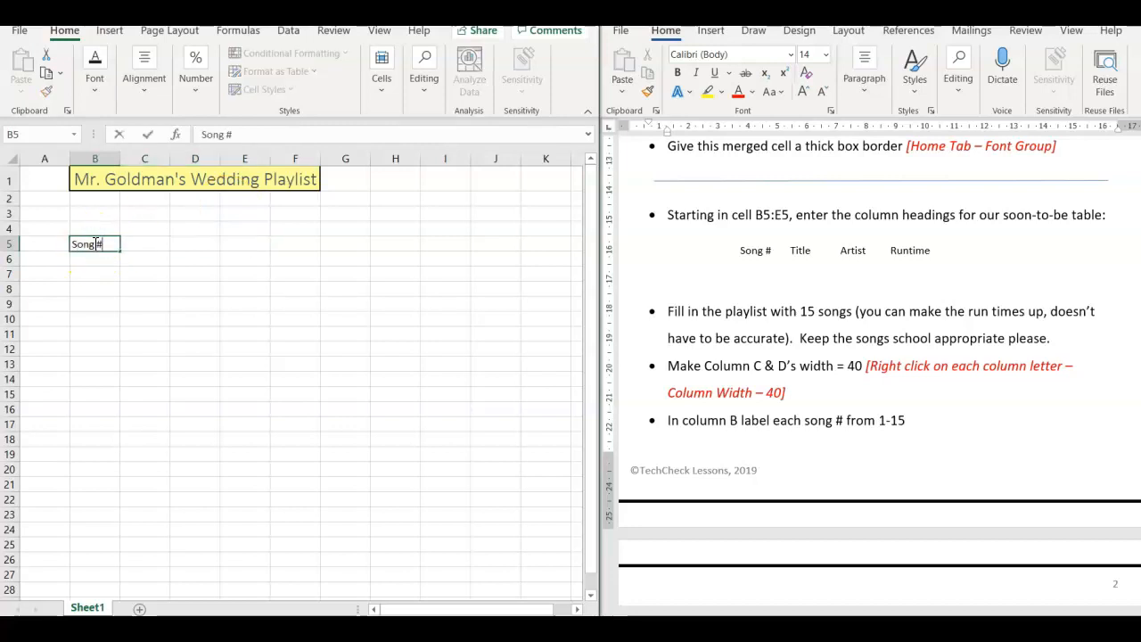
key("Tab")
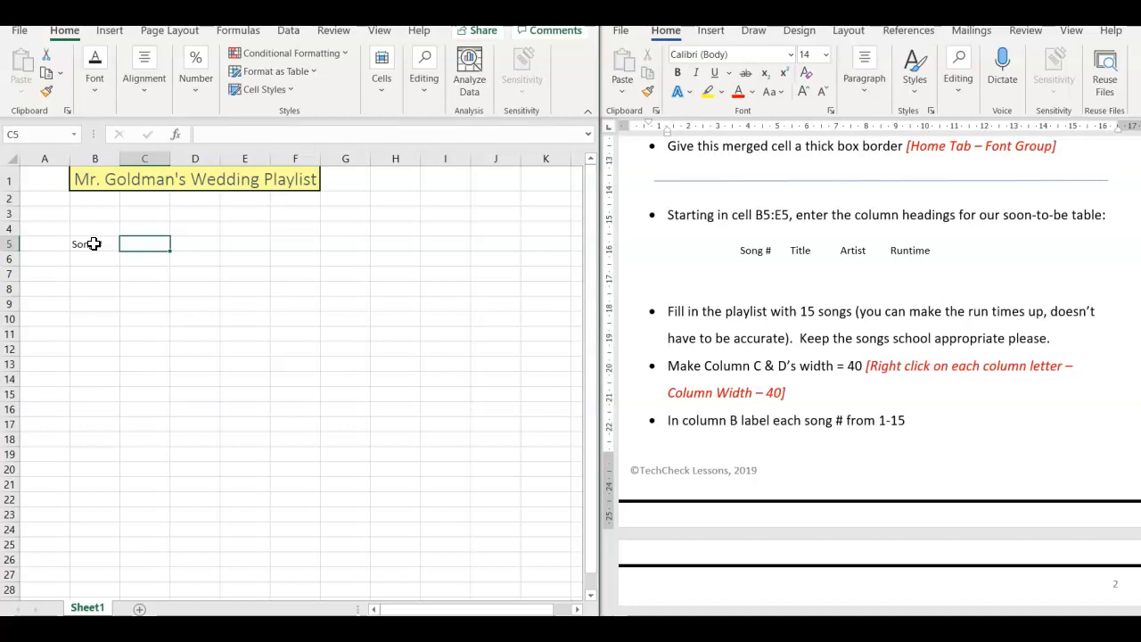
type("Title")
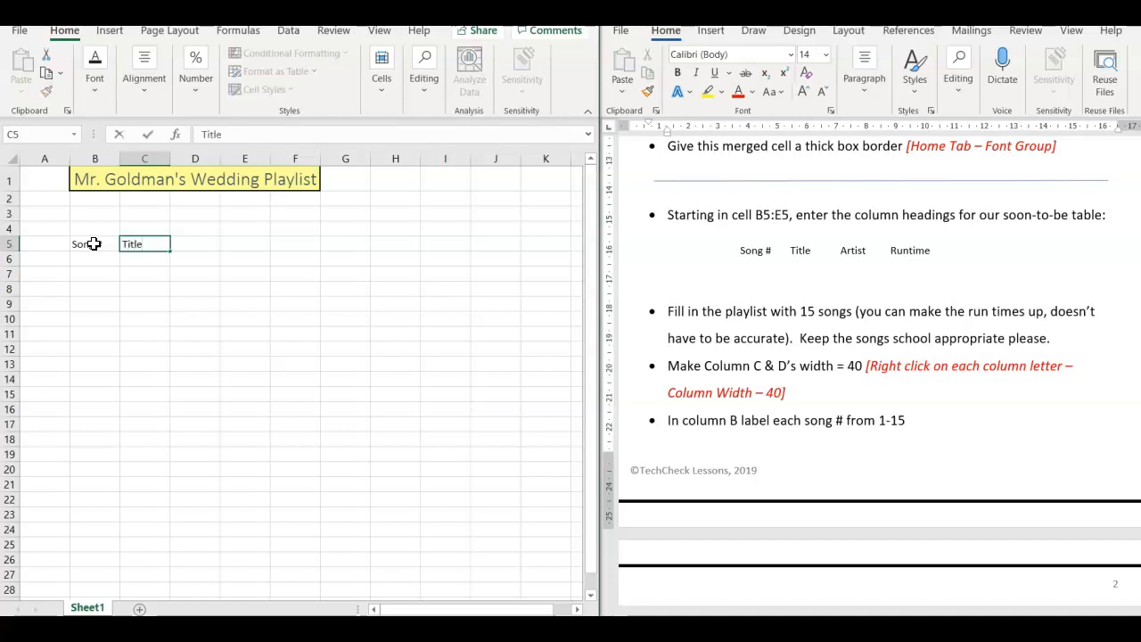
key("Tab")
type("A")
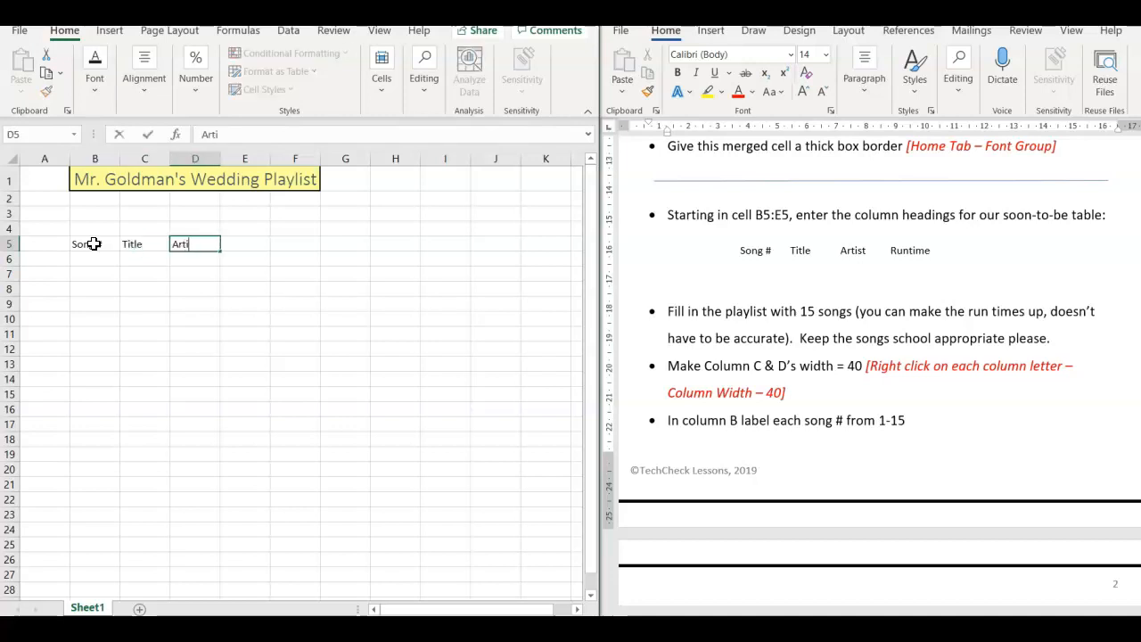
key("Tab")
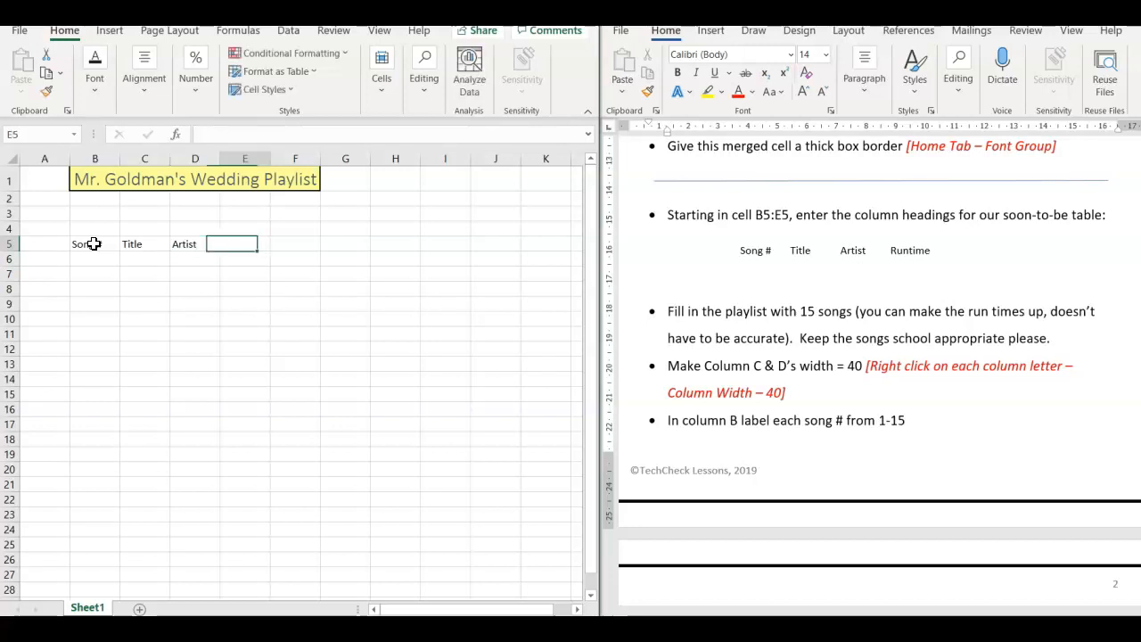
type("Runtime")
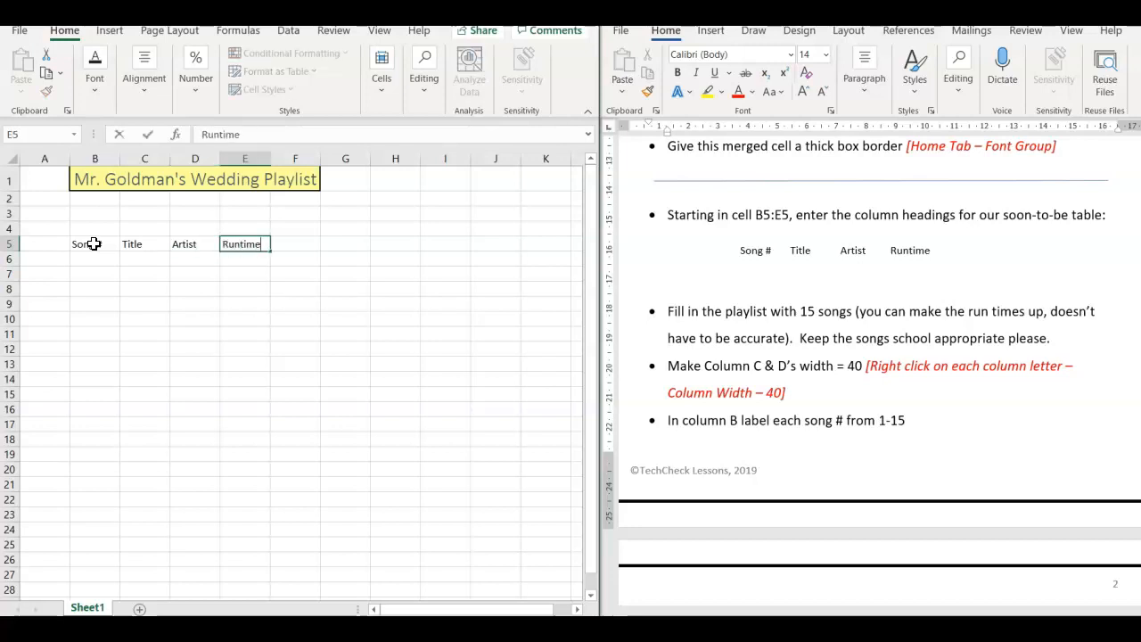
key("Return")
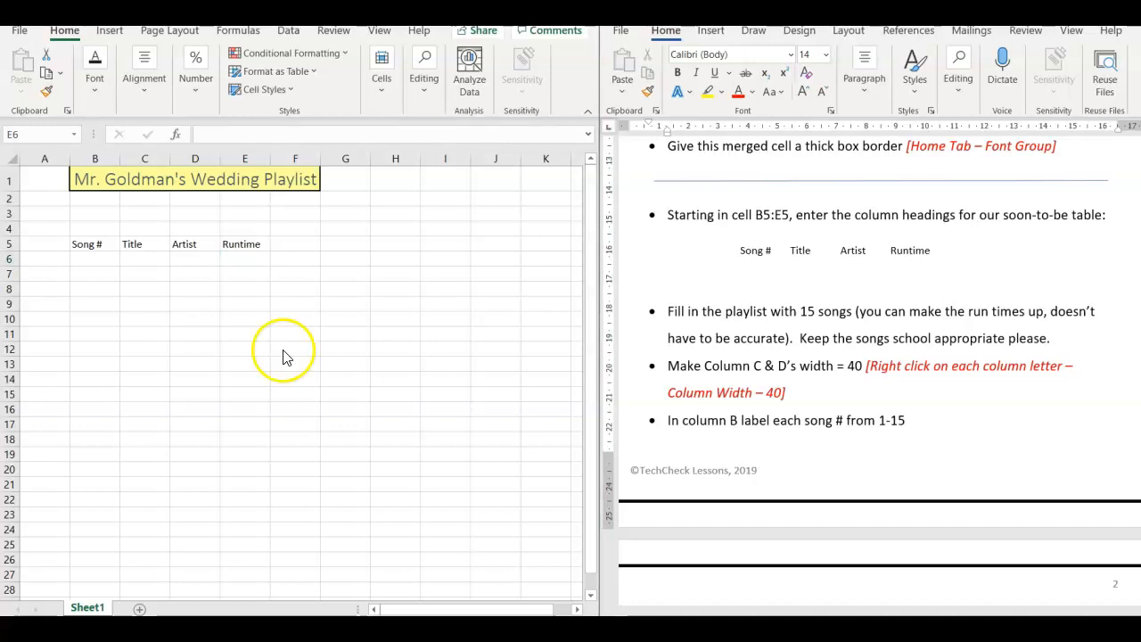
- Label the first playlist row "Song #1" in cell B6
left_click(87, 260)
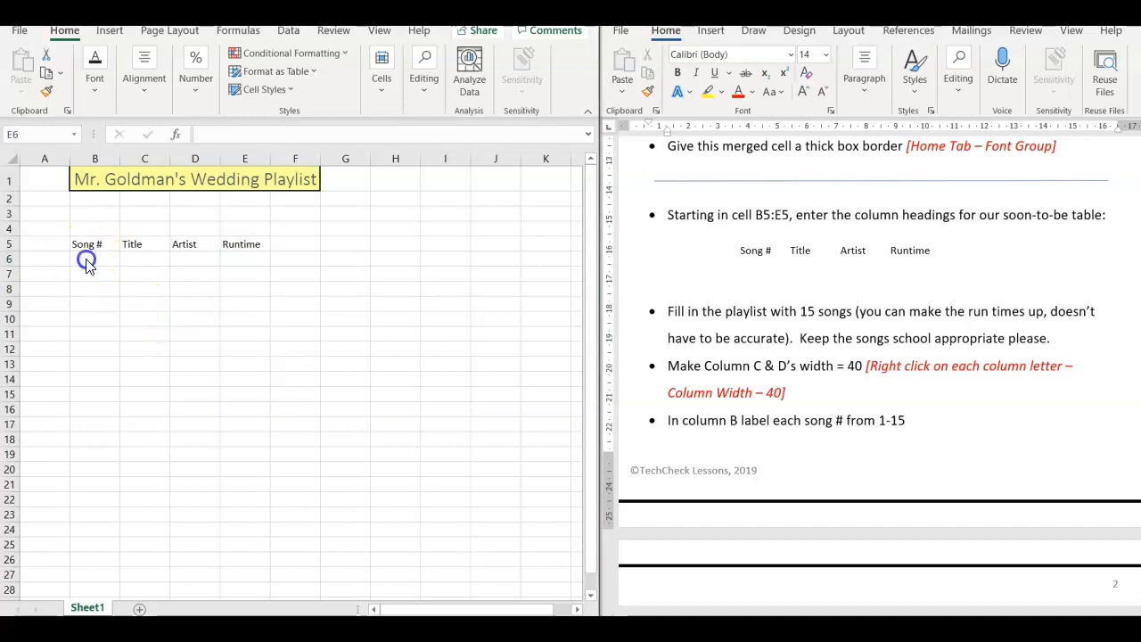
left_click(87, 259)
type("S")
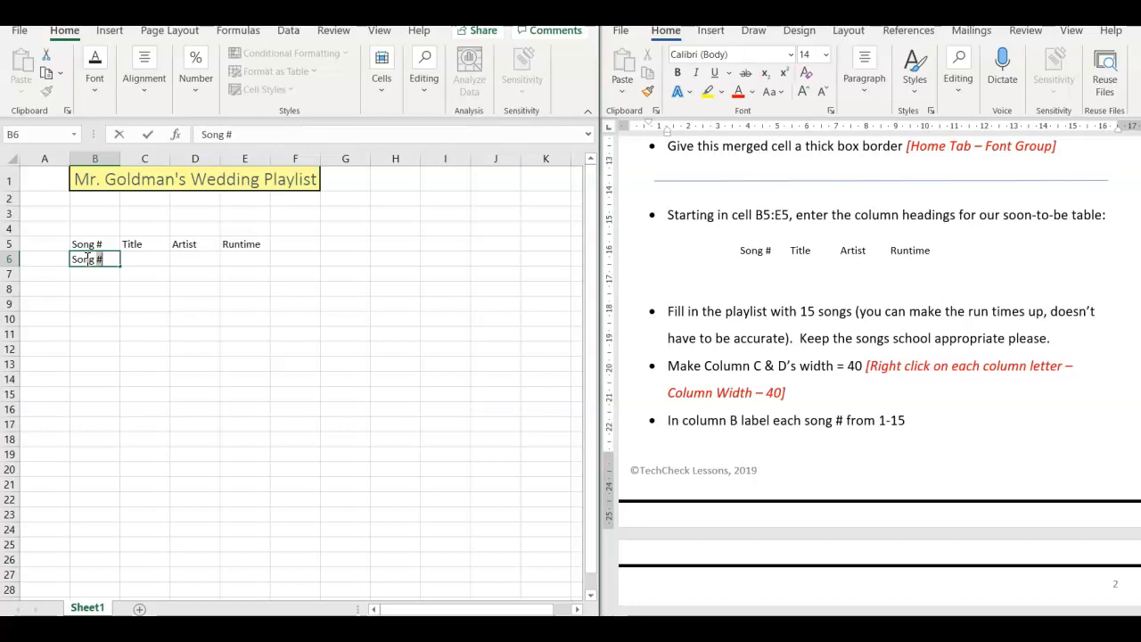
type("ong #1")
key("Return")
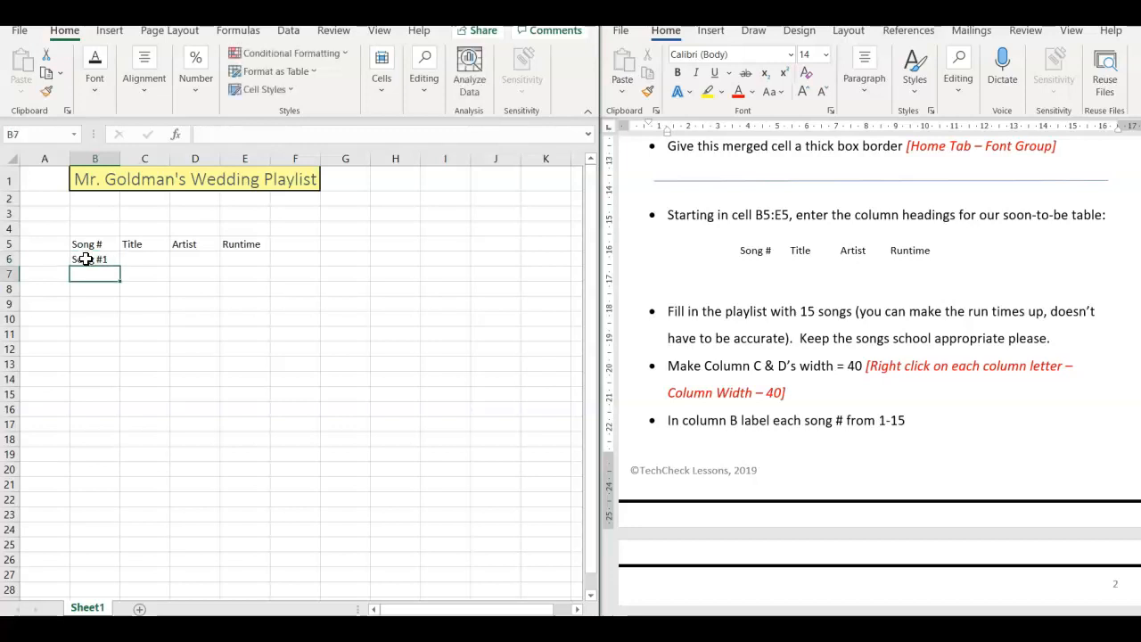
- Copy the "Song #1" label text from B6 into cells B7, B8 and B9
left_click(86, 259)
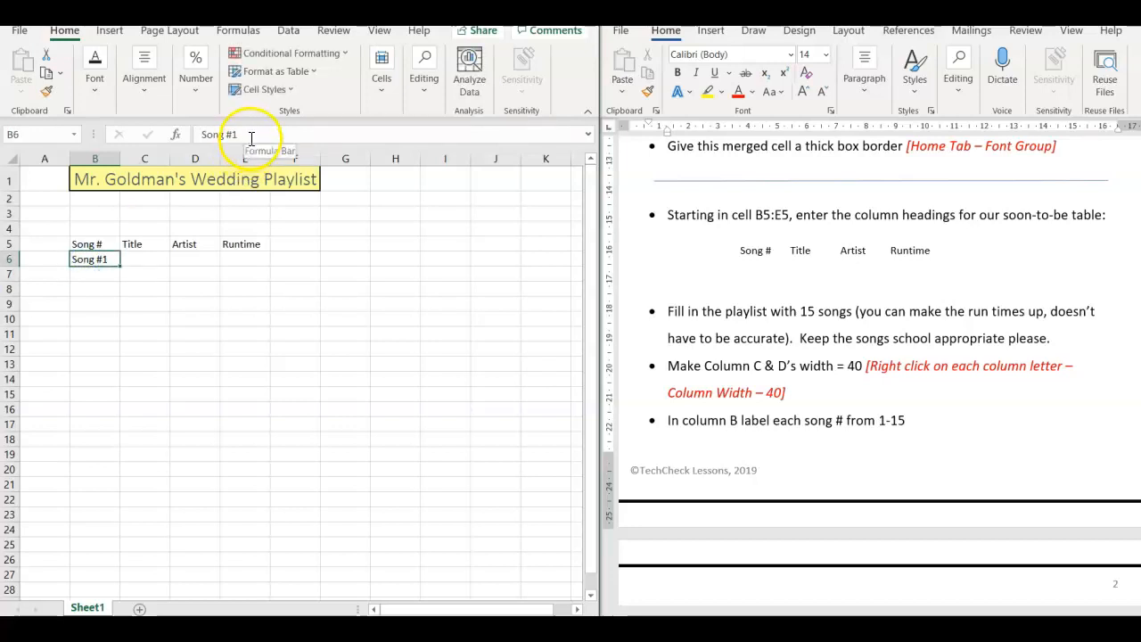
left_click_drag(235, 133, 172, 117)
key("ctrl+c")
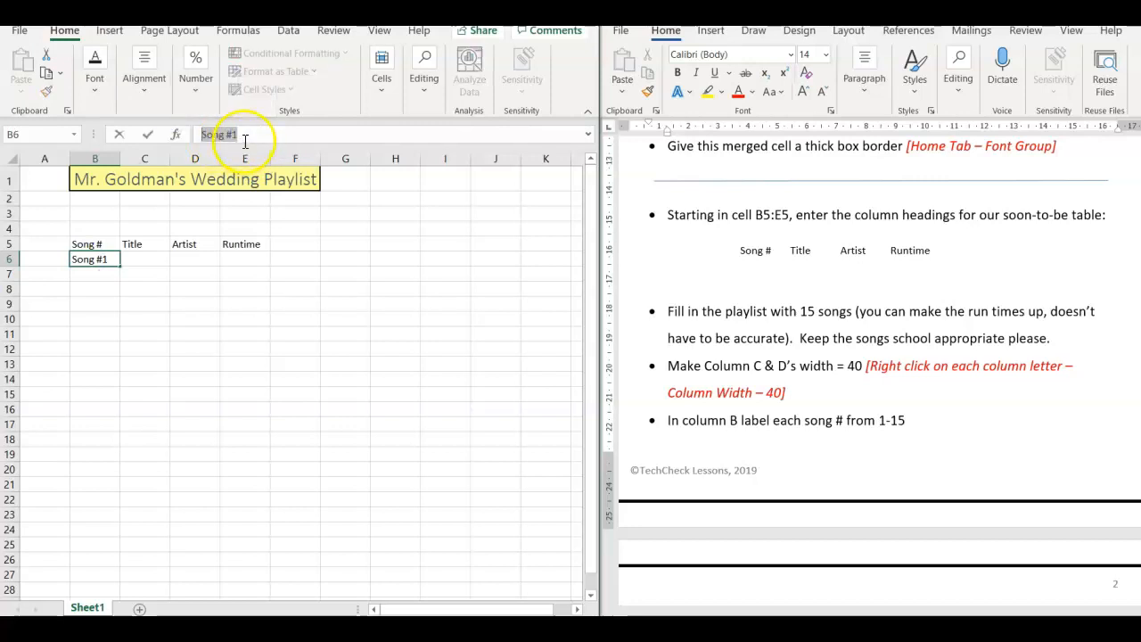
left_click(107, 274)
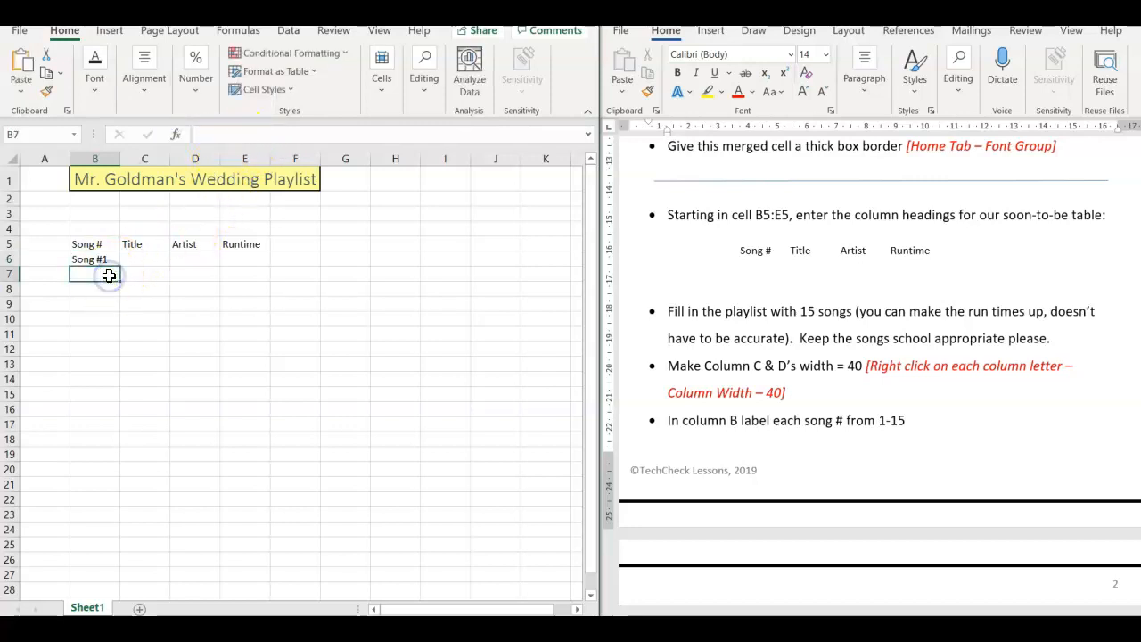
key("ctrl+v")
left_click(97, 290)
key("ctrl+v")
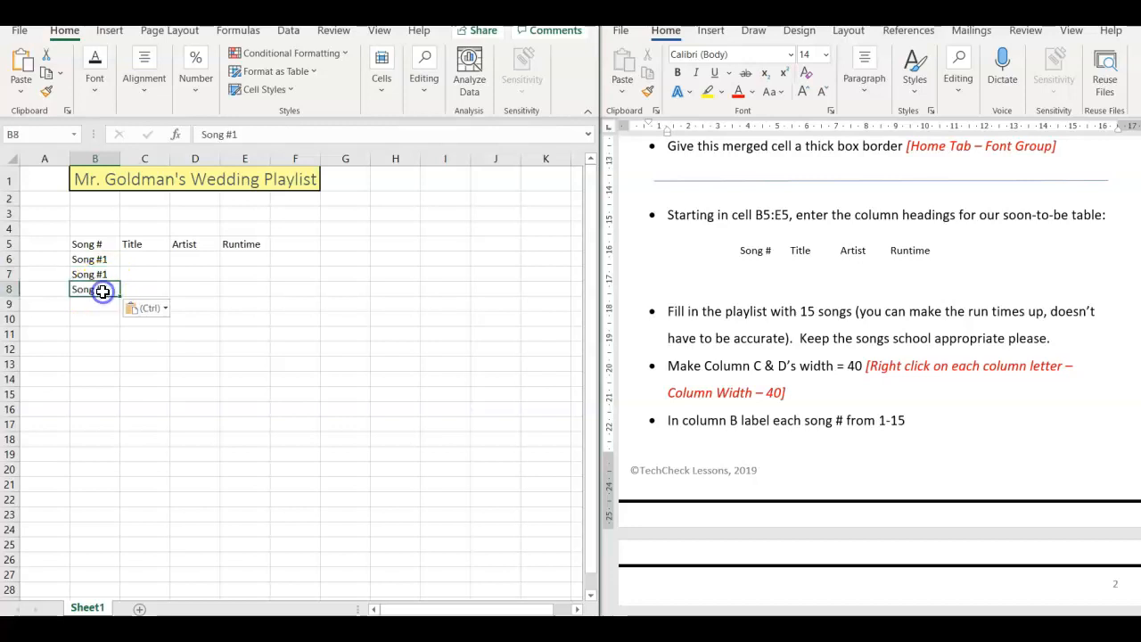
left_click(97, 303)
key("ctrl+v")
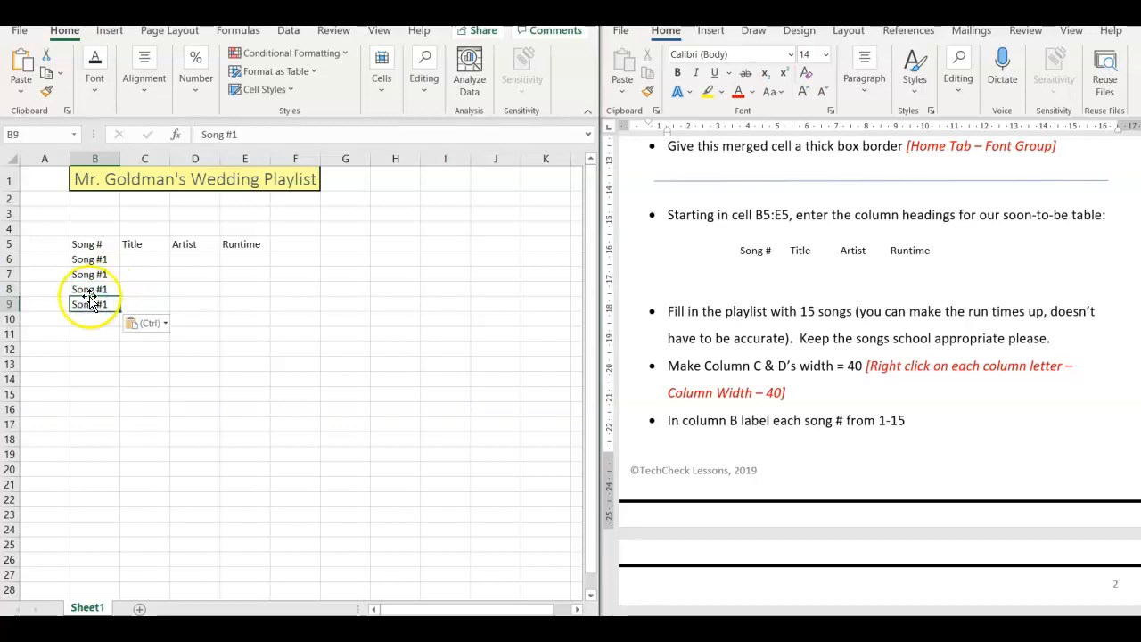
- Copy the label block B6:B9 into B10:B13 and again into B14:B17
left_click_drag(89, 262, 85, 305)
key("ctrl+c")
left_click(81, 318)
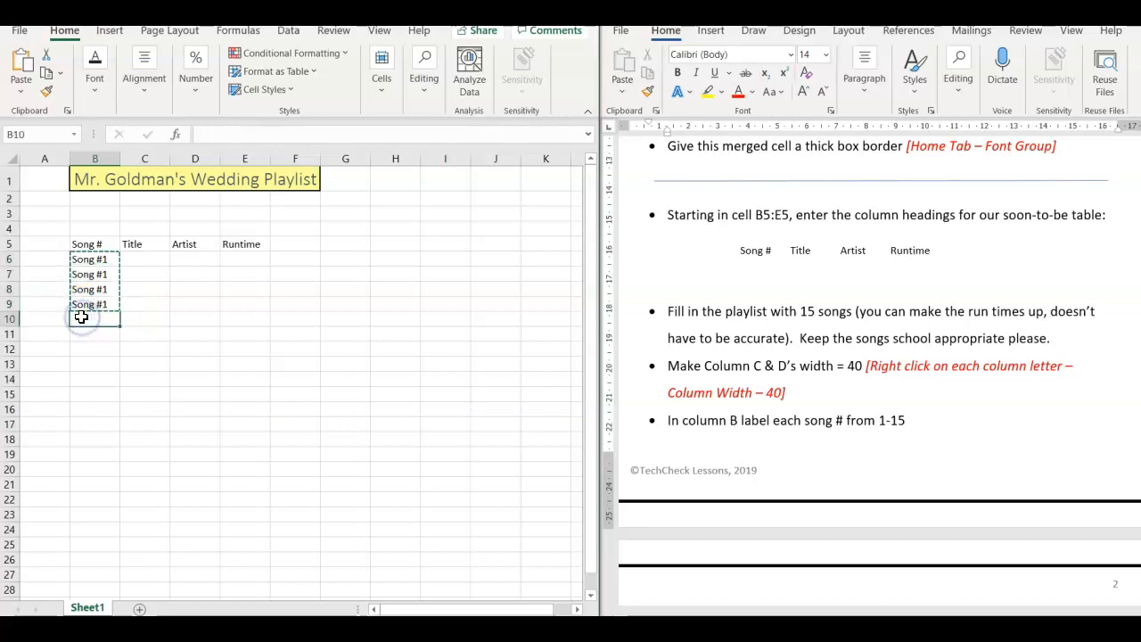
key("ctrl+v")
left_click(79, 380)
key("ctrl+v")
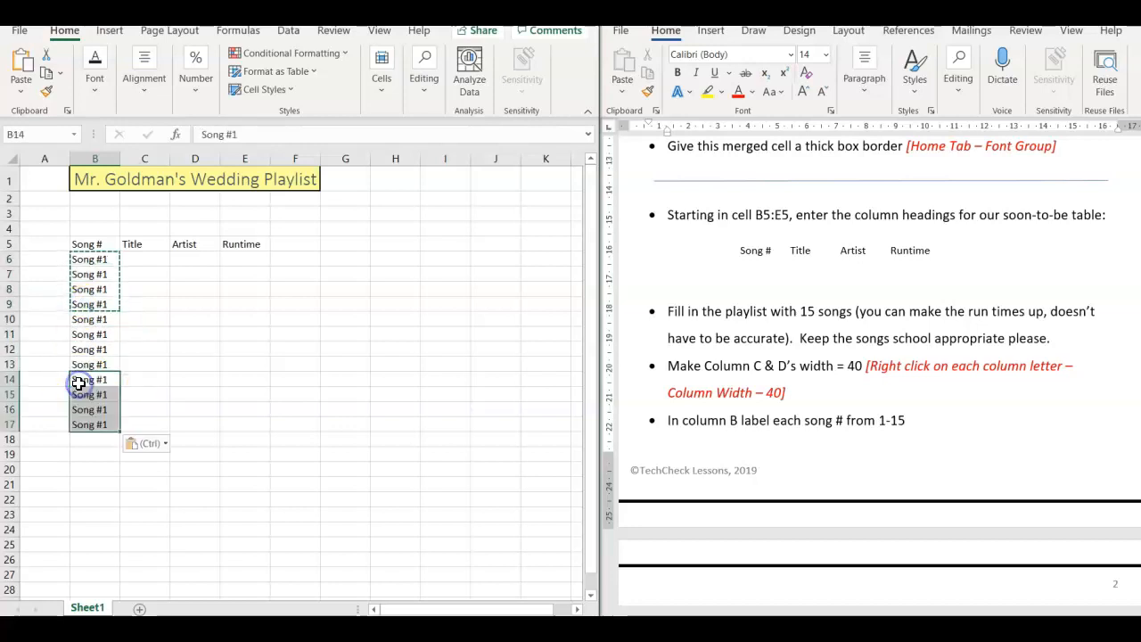
- Renumber the labels in B7 and B8 as Song #2 and Song #3
left_click(96, 276)
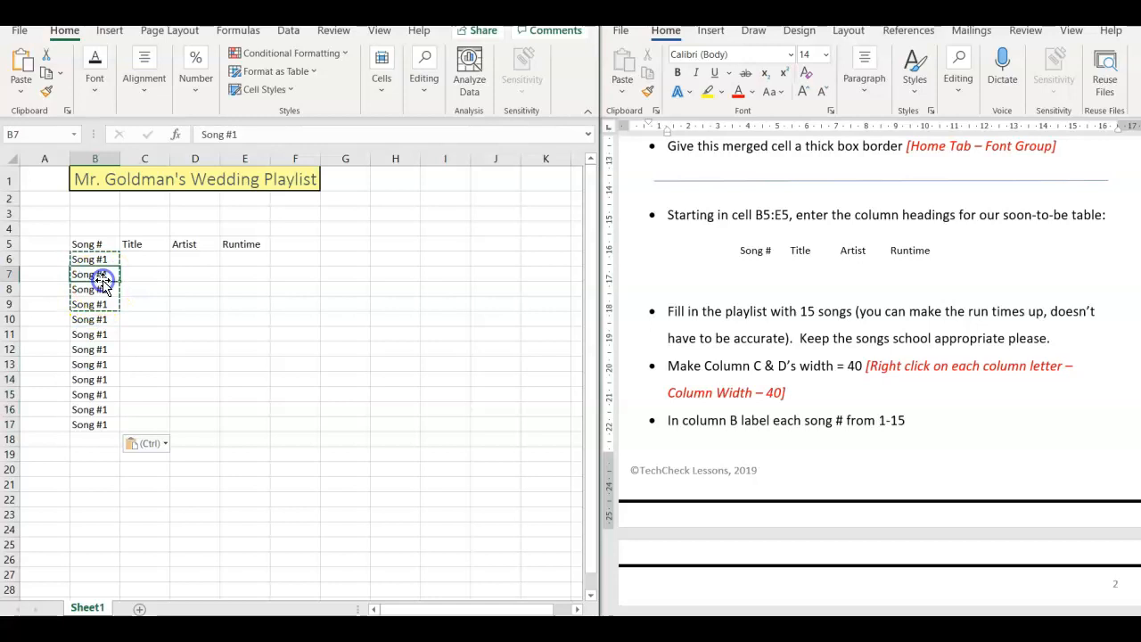
left_click(249, 135)
key("BackSpace")
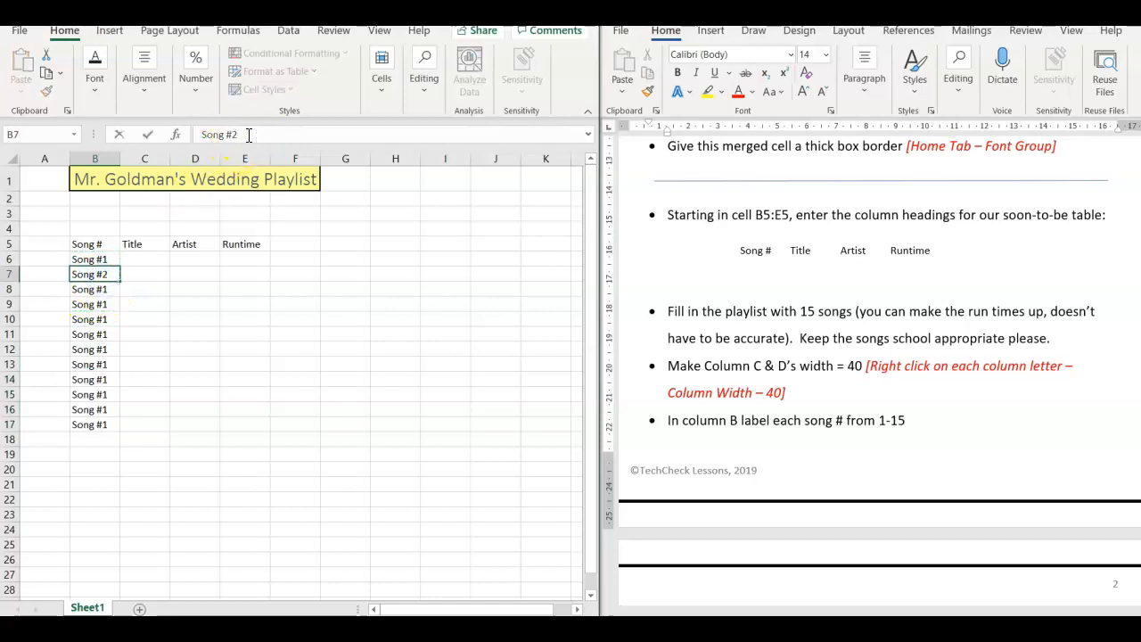
key("Return")
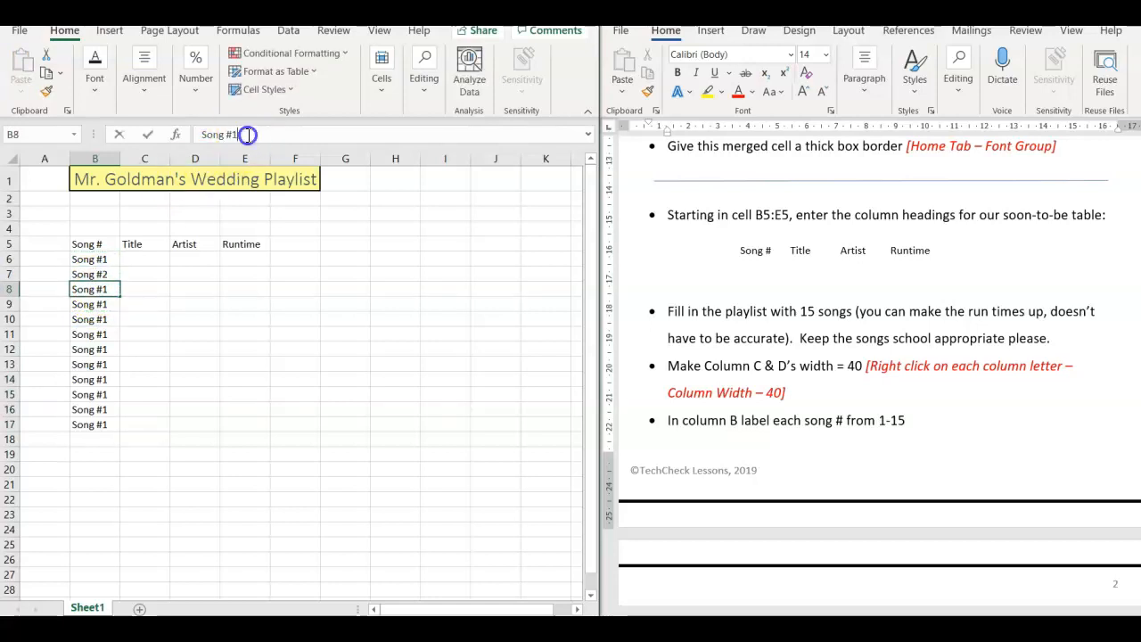
left_click(248, 135)
key("BackSpace")
type("3")
key("Return")
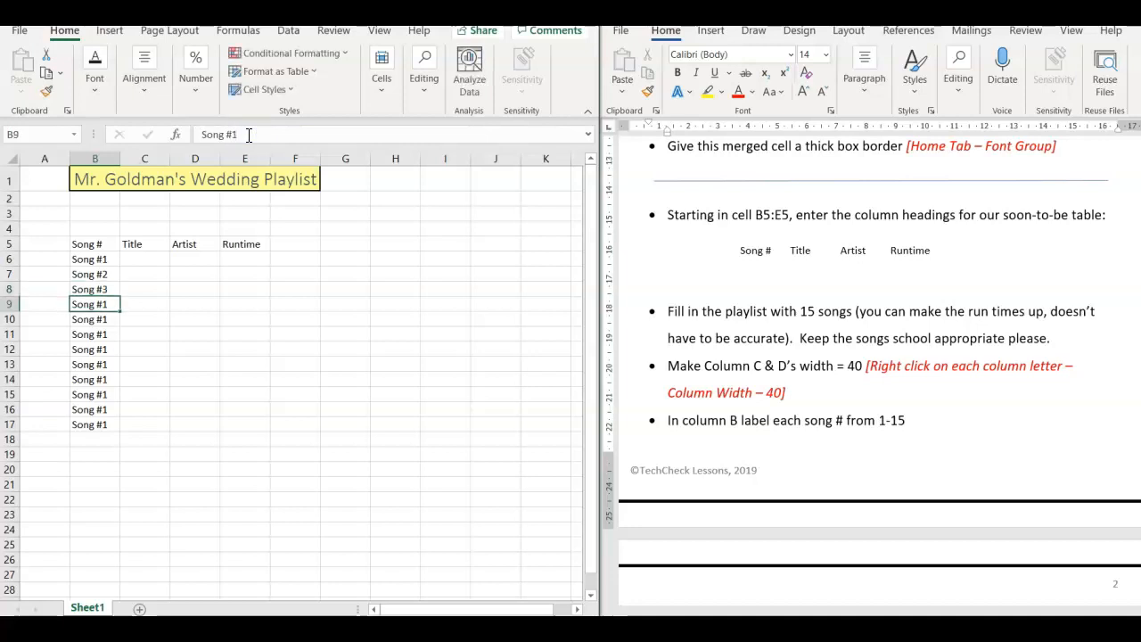
- Renumber the labels in B9 to B12 as Song #4, Song #5, Song #6 and Song #7
left_click(248, 134)
key("BackSpace")
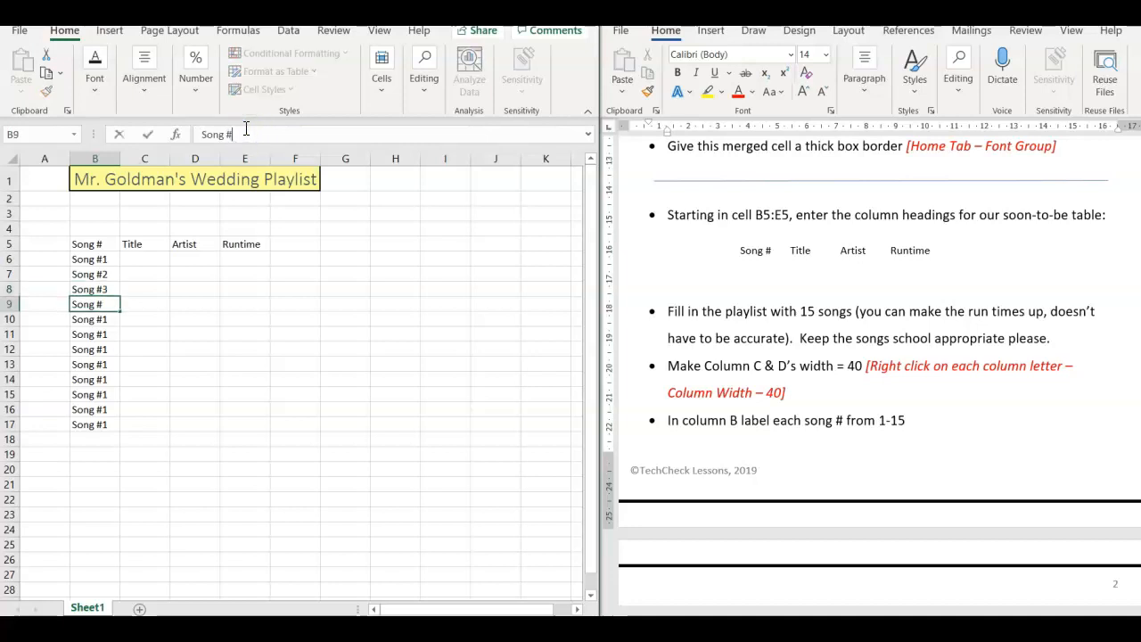
key("Return")
left_click(246, 130)
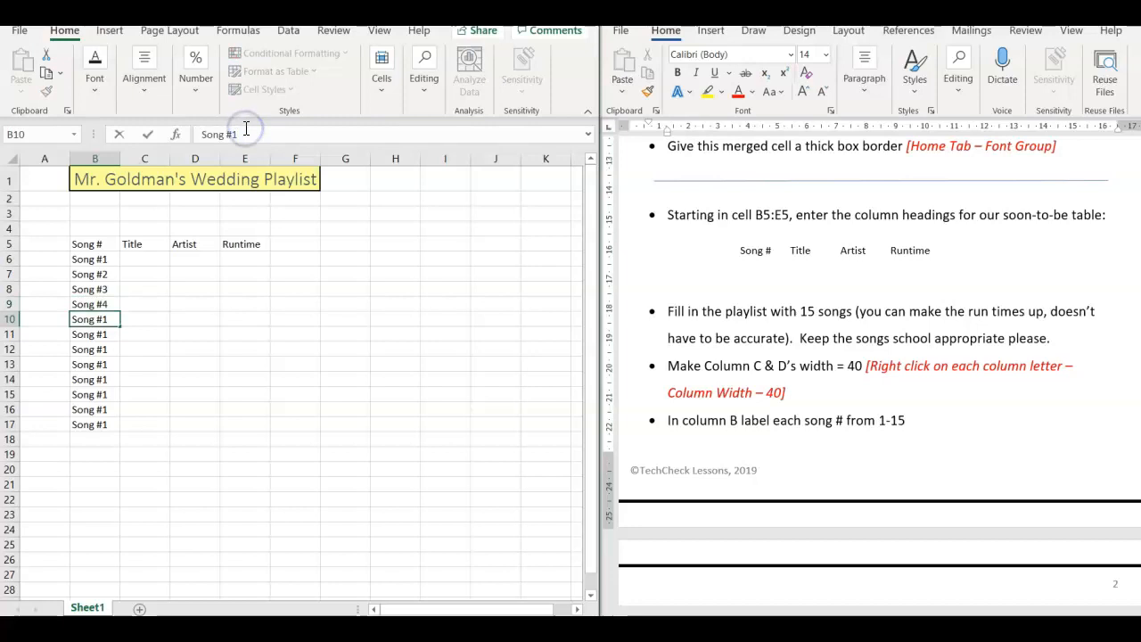
key("Return")
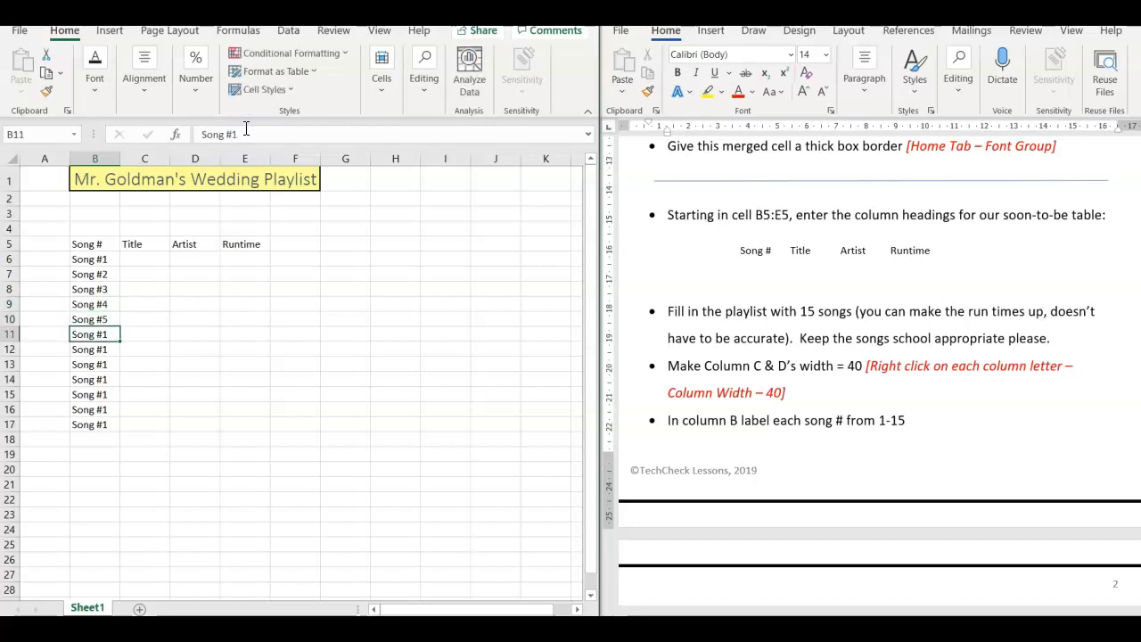
left_click(246, 130)
type("6")
key("Return")
left_click(246, 130)
key("BackSpace")
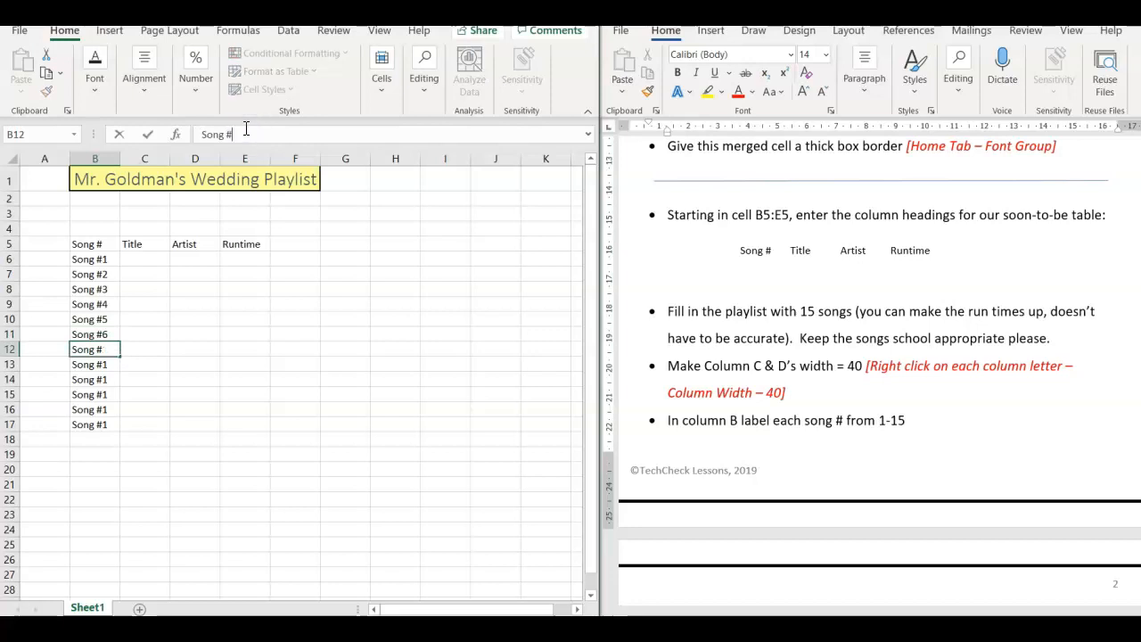
key("Return")
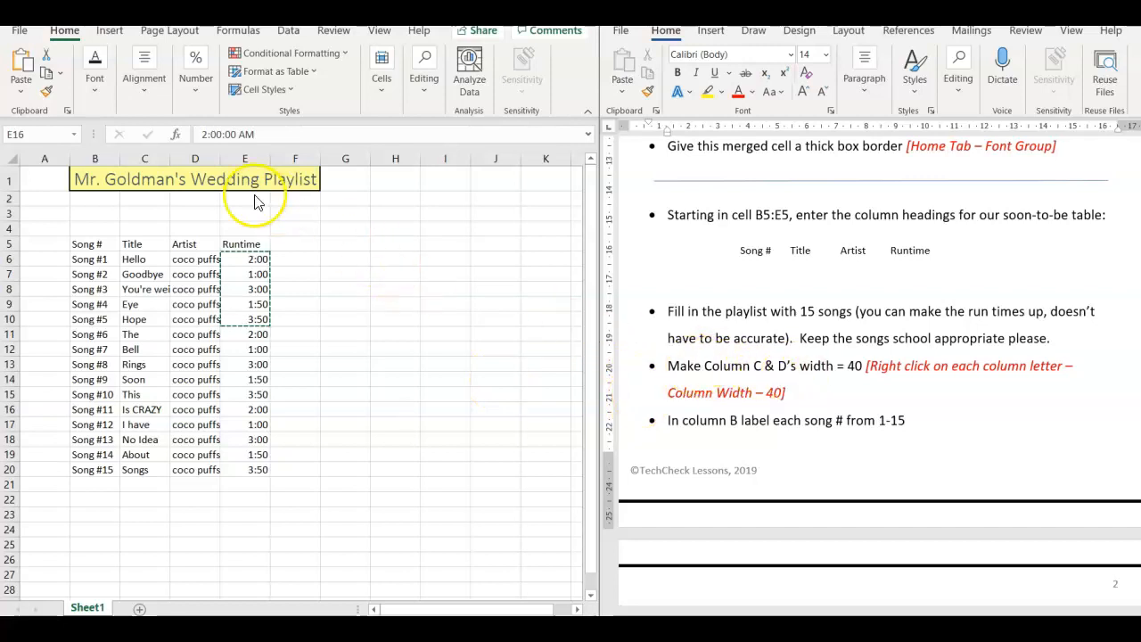
- Paste the copied runtimes from E6:E10 into E16:E20 to complete the Runtime column
key("ctrl+v")
- Set the width of columns C and D to 40
left_click(153, 158)
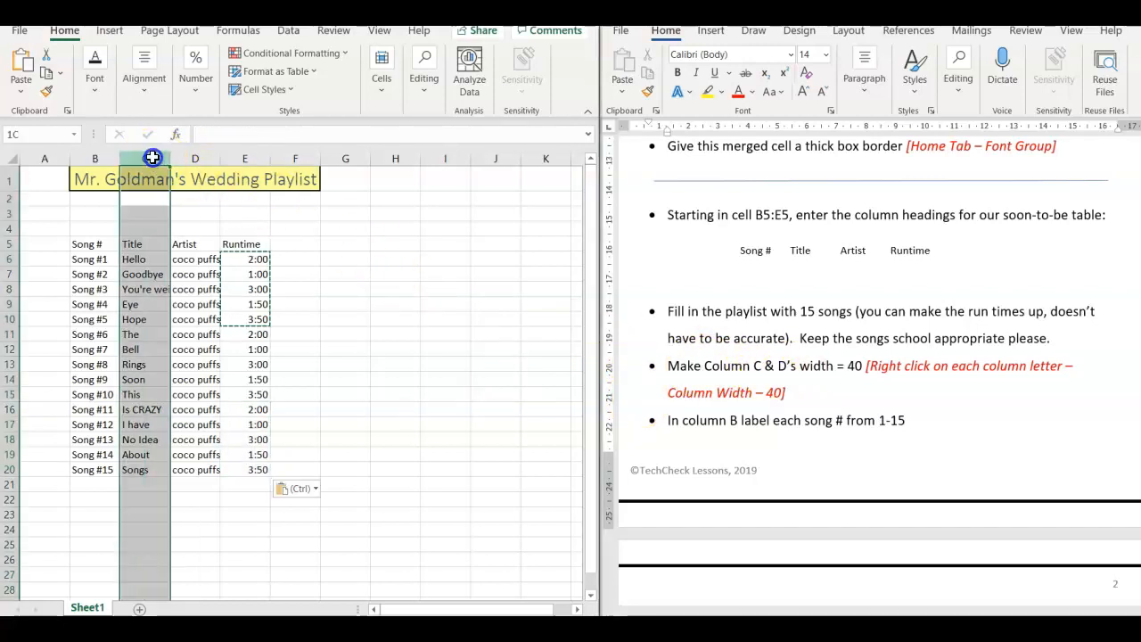
left_click_drag(153, 158, 191, 157)
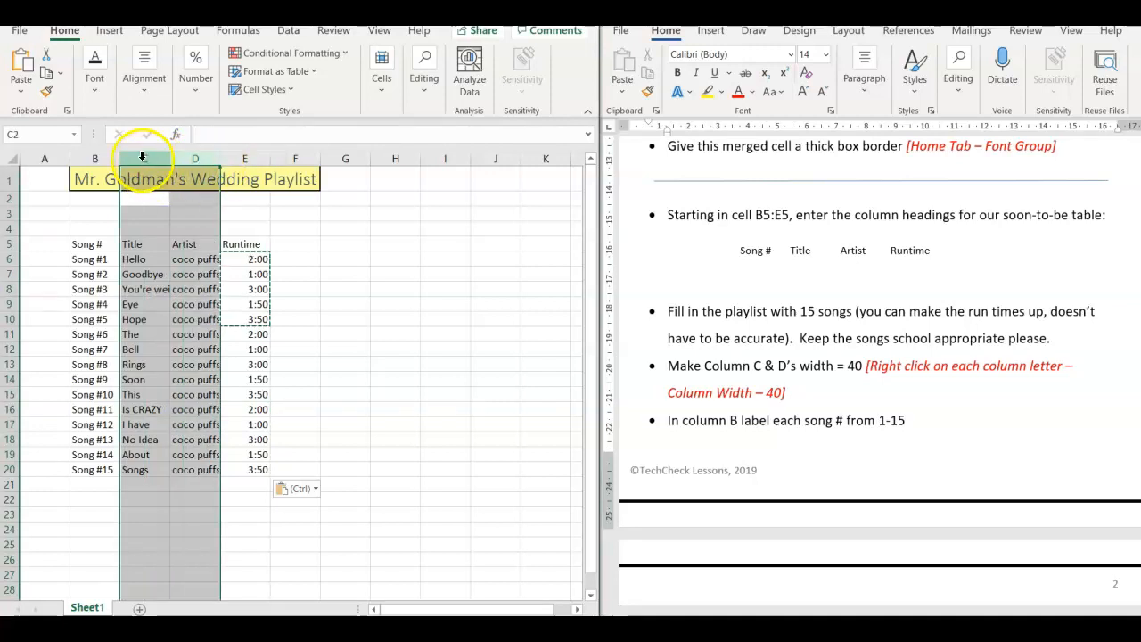
right_click(150, 159)
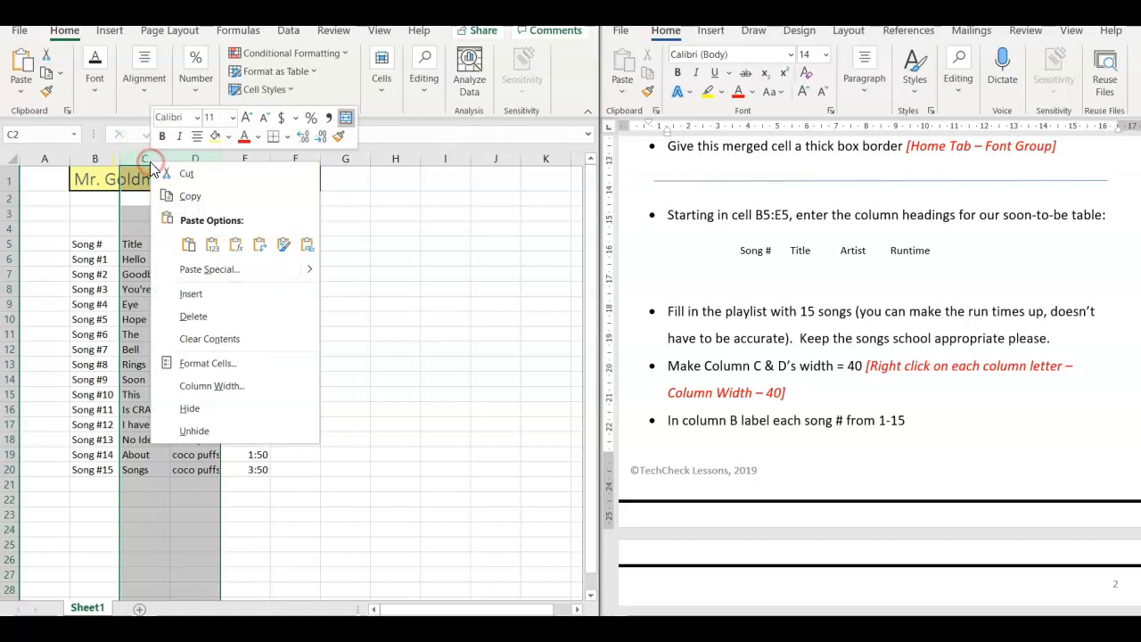
left_click(202, 385)
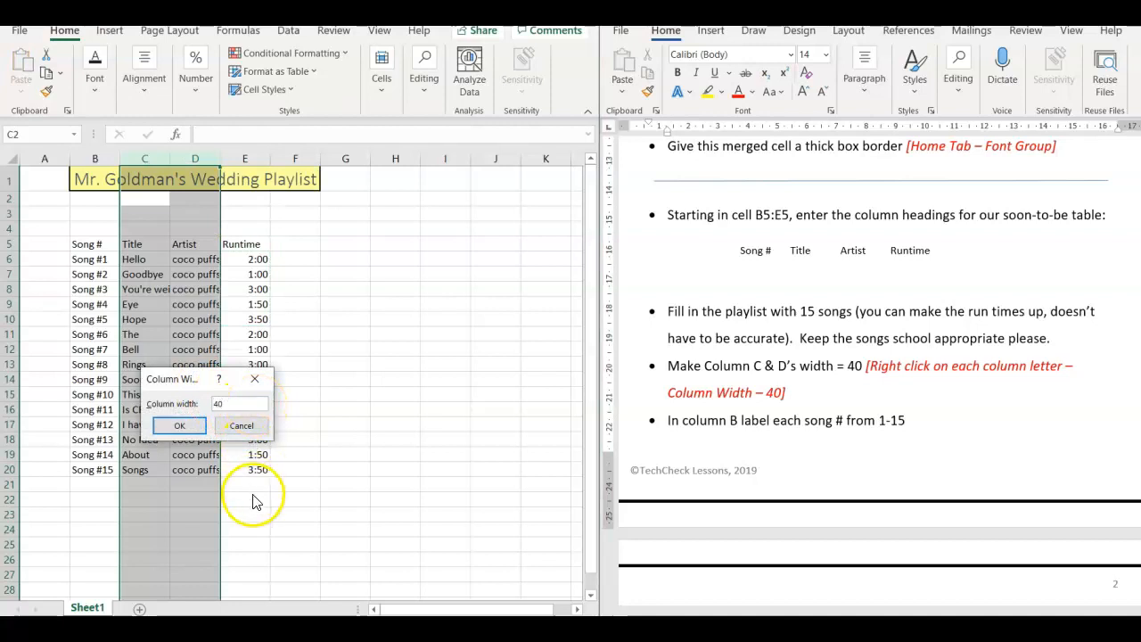
left_click(179, 425)
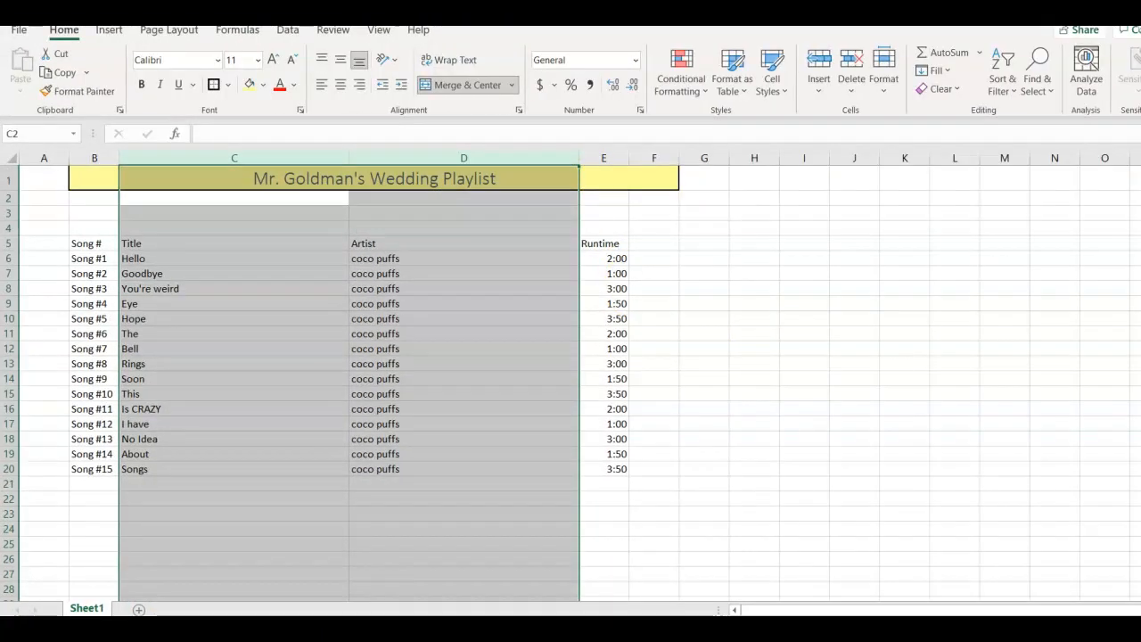
key("shift+Right")
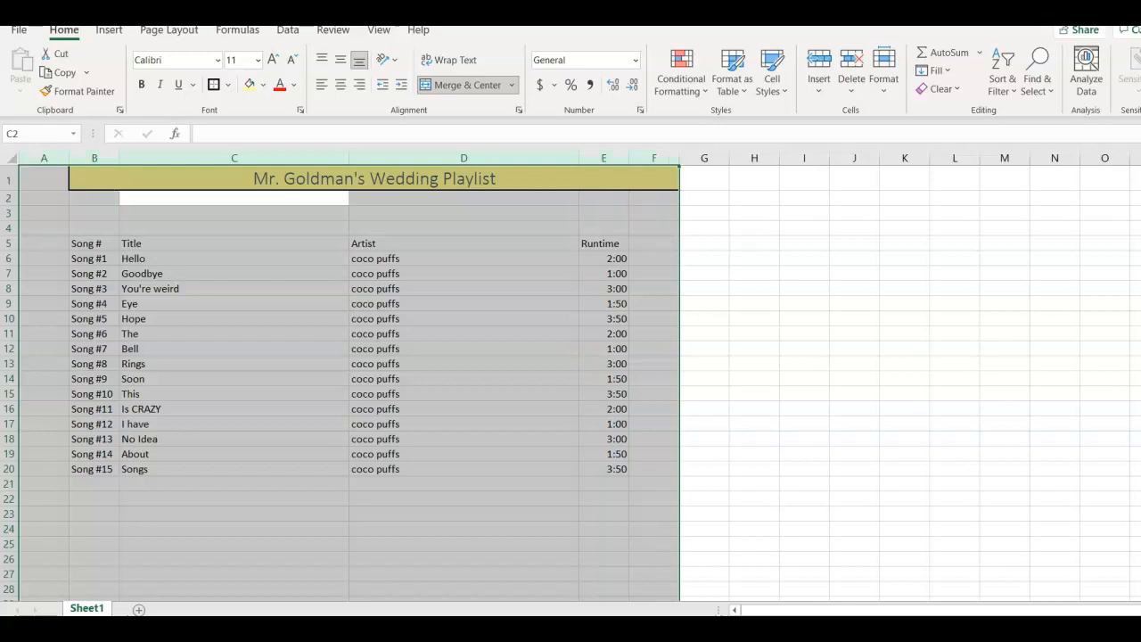
key("super")
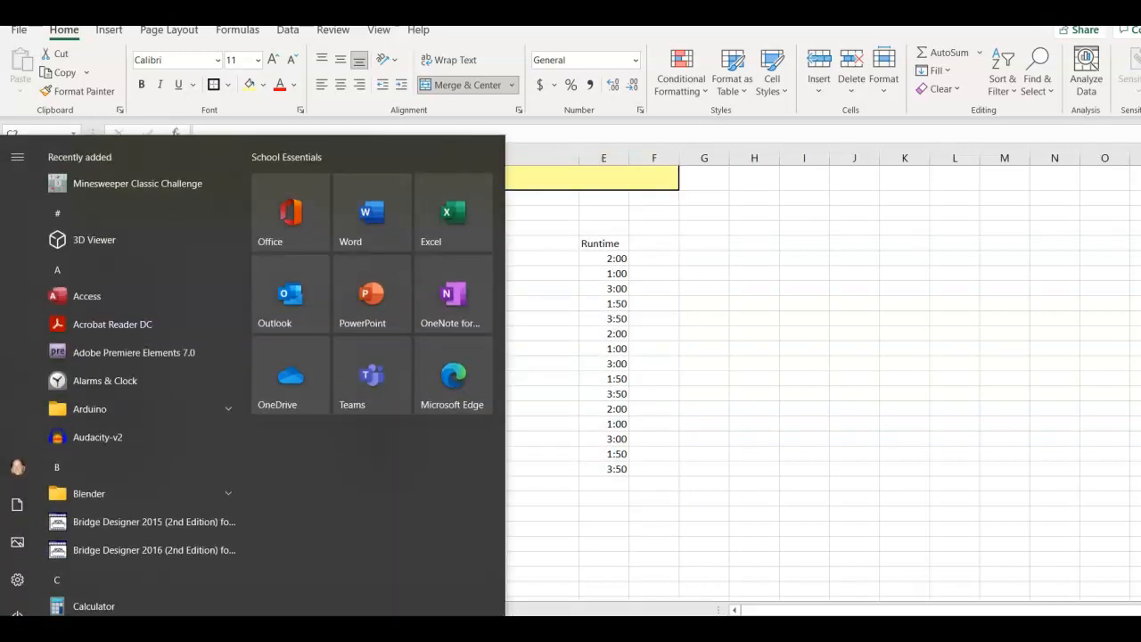
key("Escape")
key("ctrl+s")
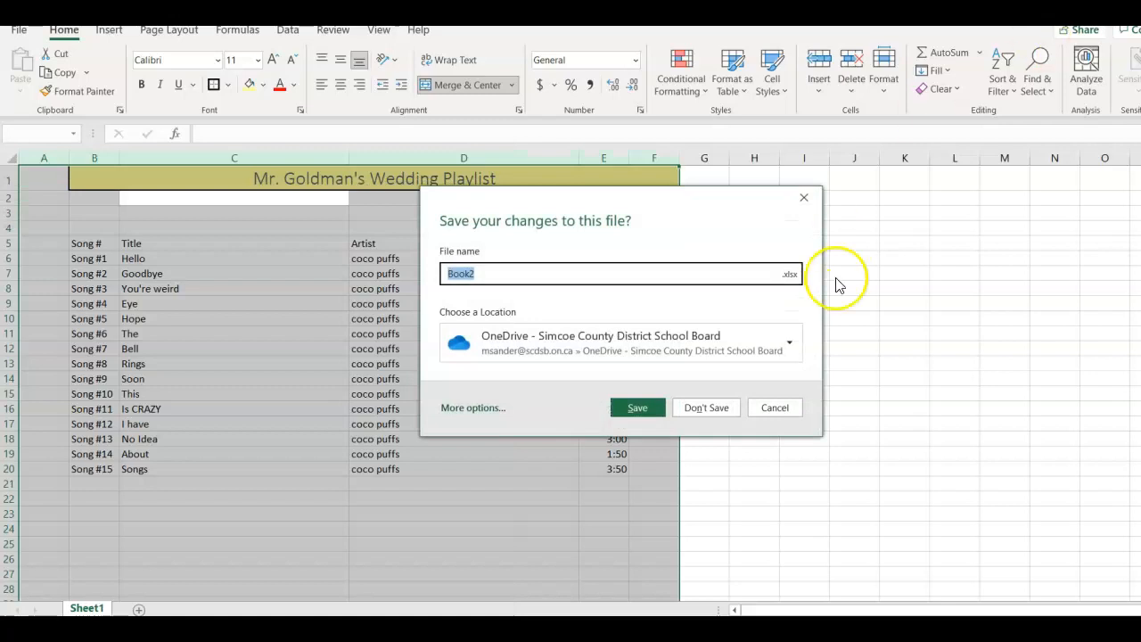
left_click(775, 407)
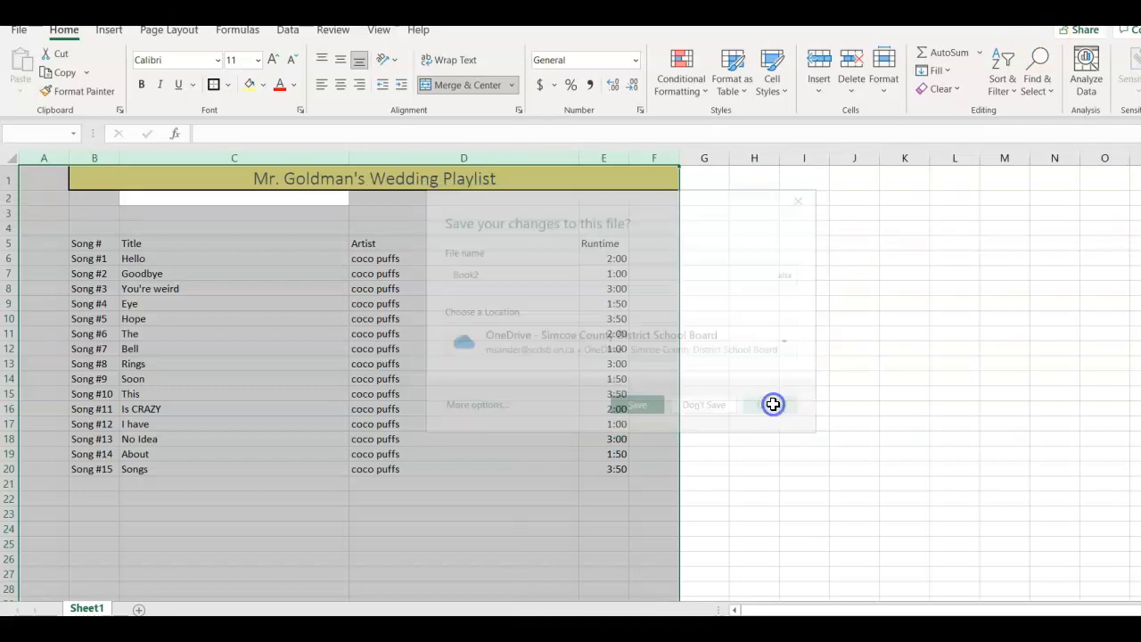
- Save the workbook in the OneDrive BTT folder, named with the owner's first name followed by Wedding Playlist
left_click(20, 32)
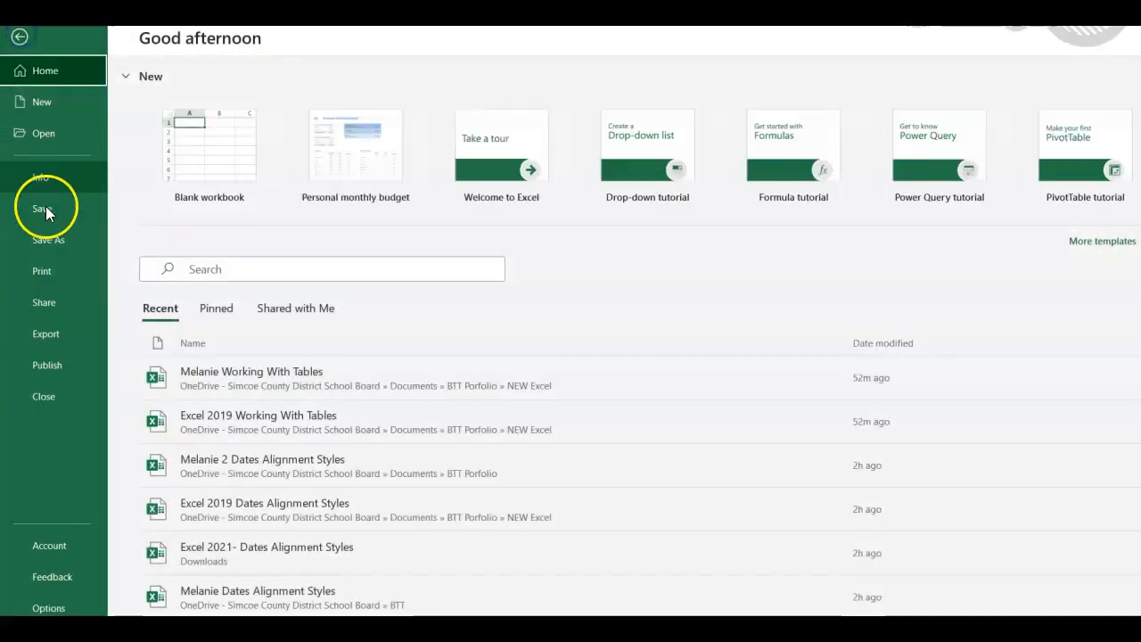
left_click(45, 240)
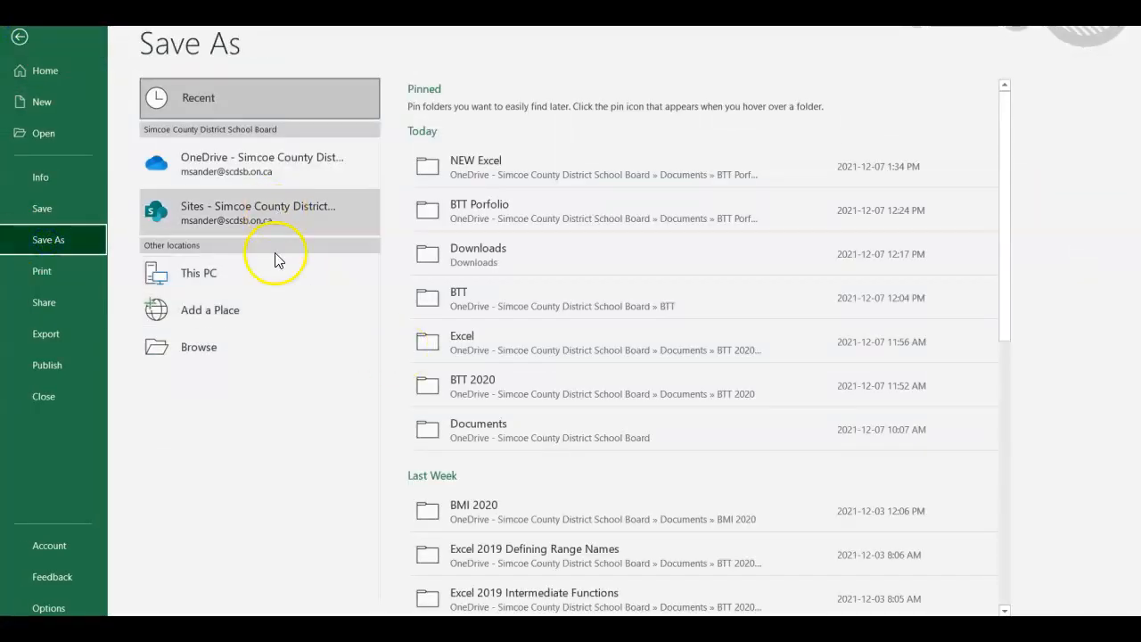
left_click(282, 163)
left_click(282, 163)
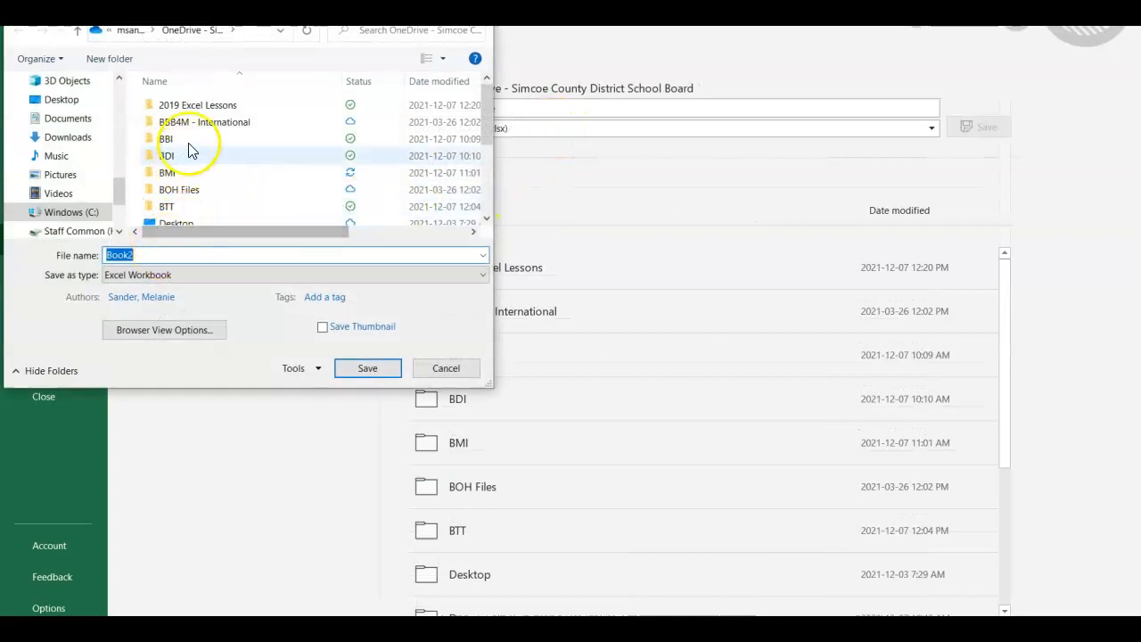
left_click(198, 210)
double_click(198, 211)
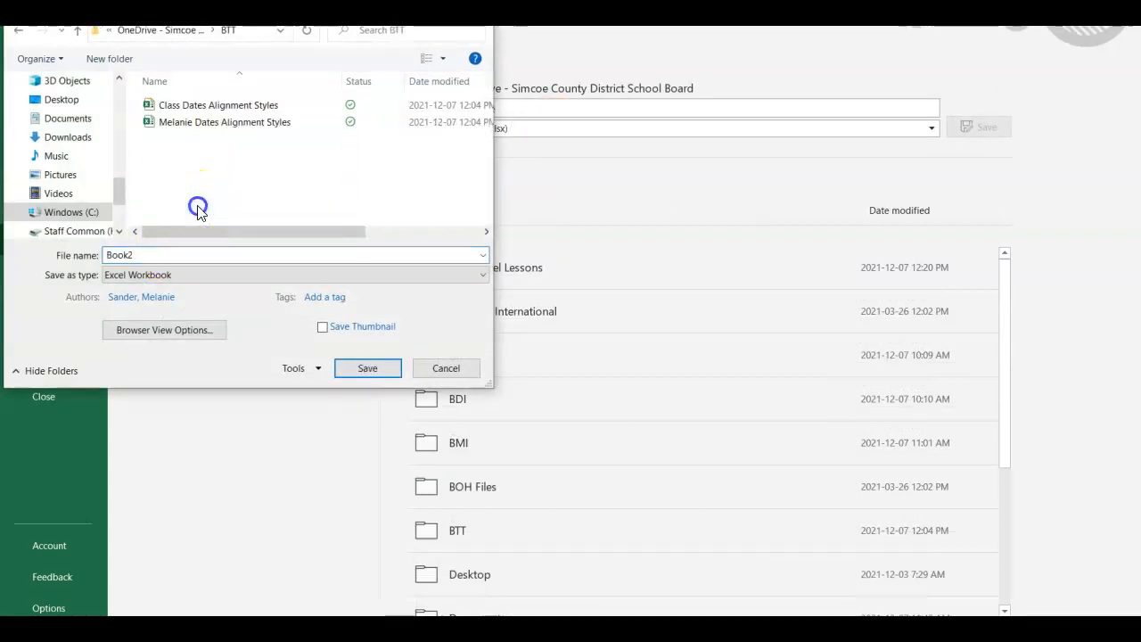
double_click(134, 256)
left_click(133, 256)
type("Mela")
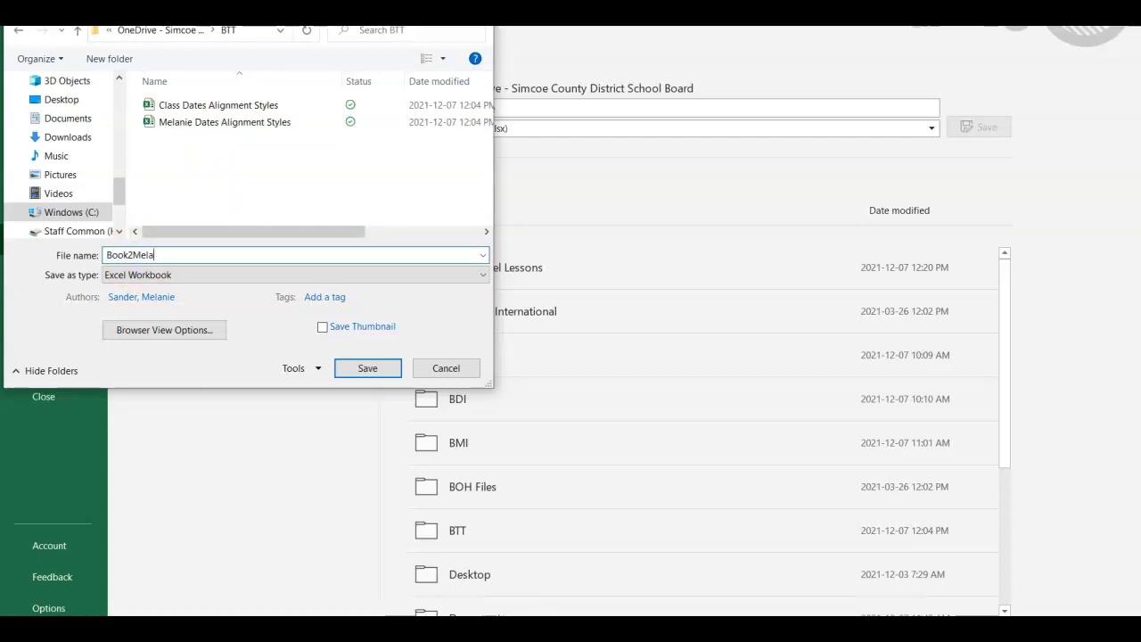
type("Melanies Wedding Playlist")
key("Return")
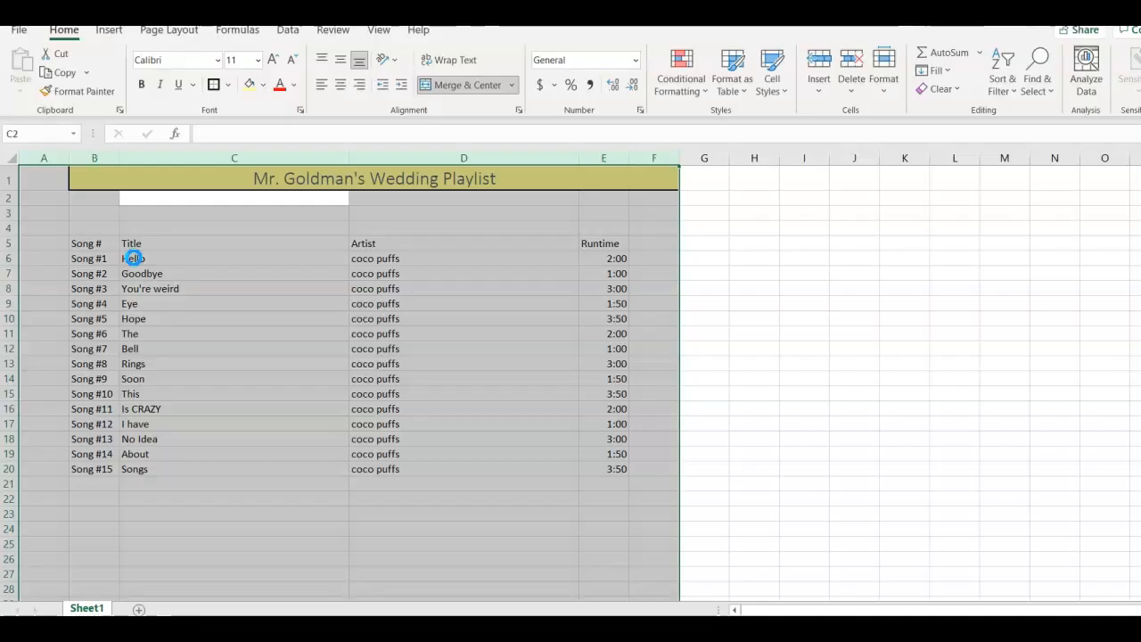
- Read the next instructions in the Word document about highlighting column B and setting its right indent
left_click(846, 287)
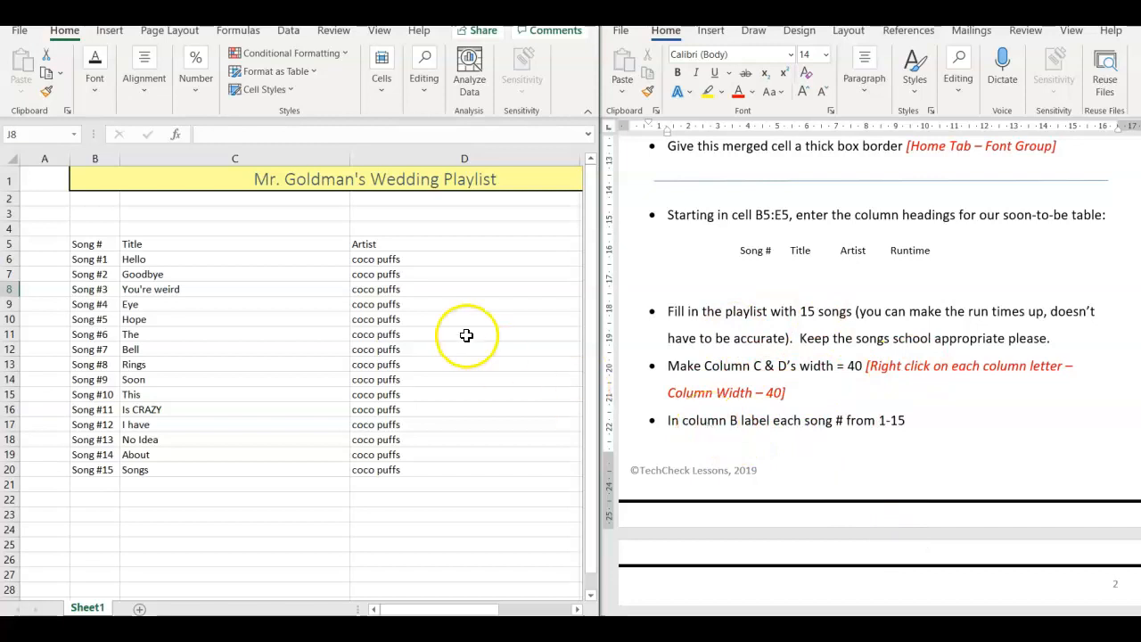
left_click(98, 158)
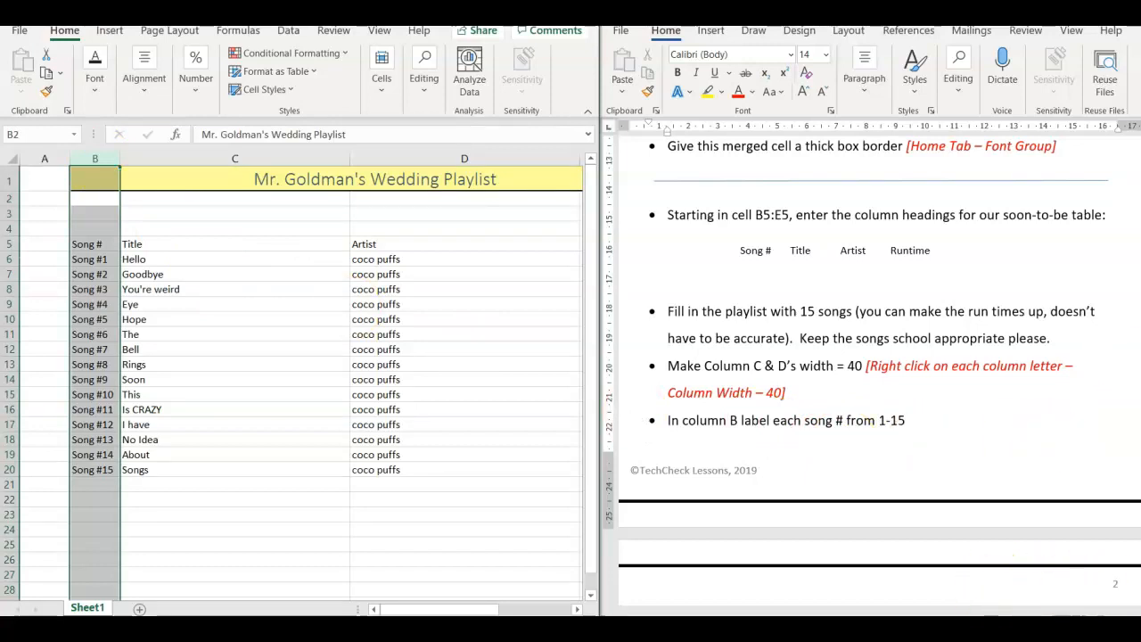
left_click(729, 412)
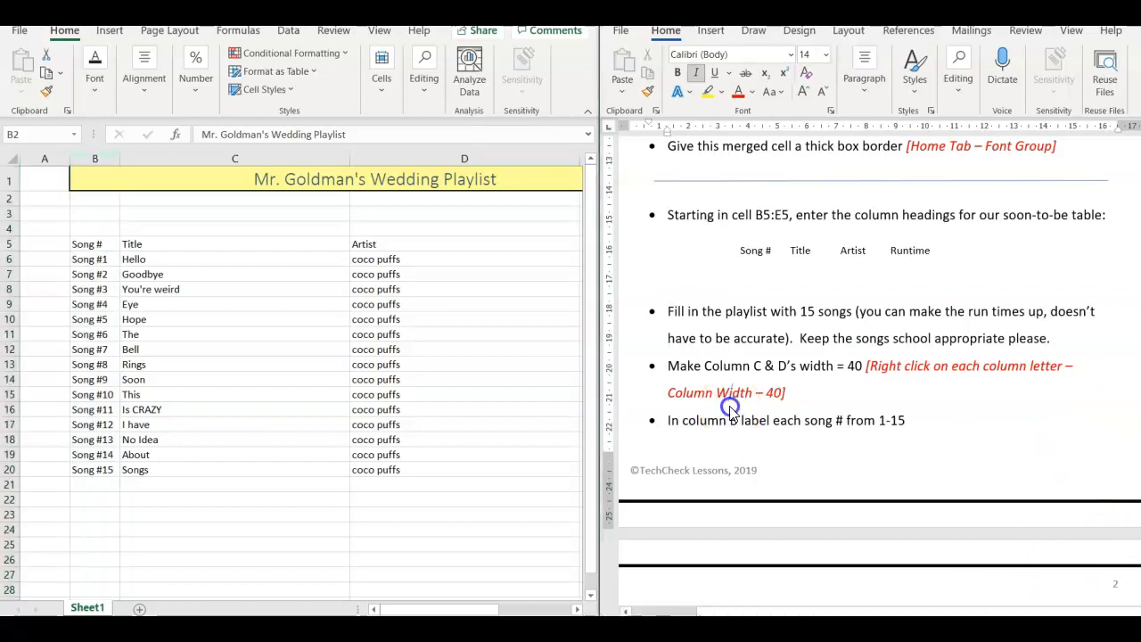
scroll(730, 408, "down", 1)
scroll(729, 406, "down", 4)
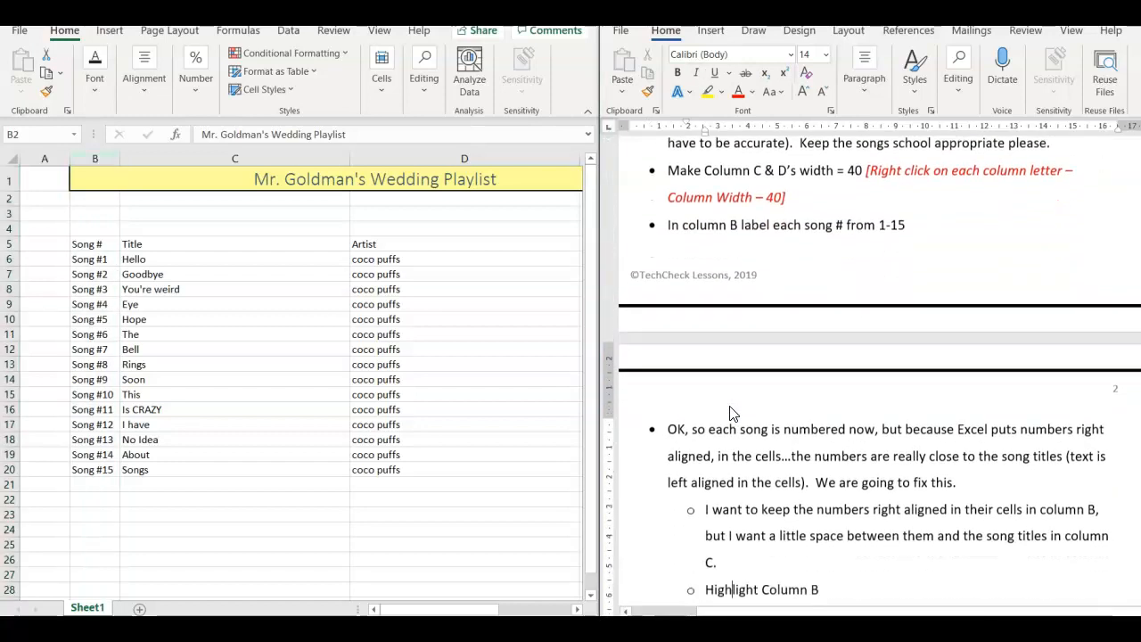
scroll(731, 407, "down", 2)
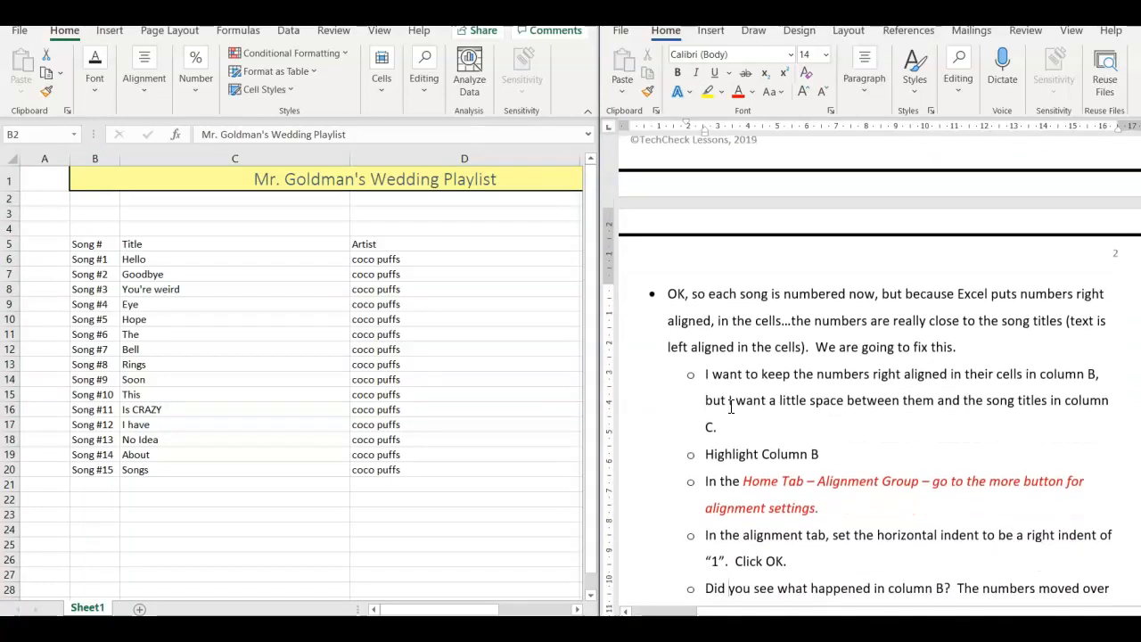
scroll(732, 407, "down", 1)
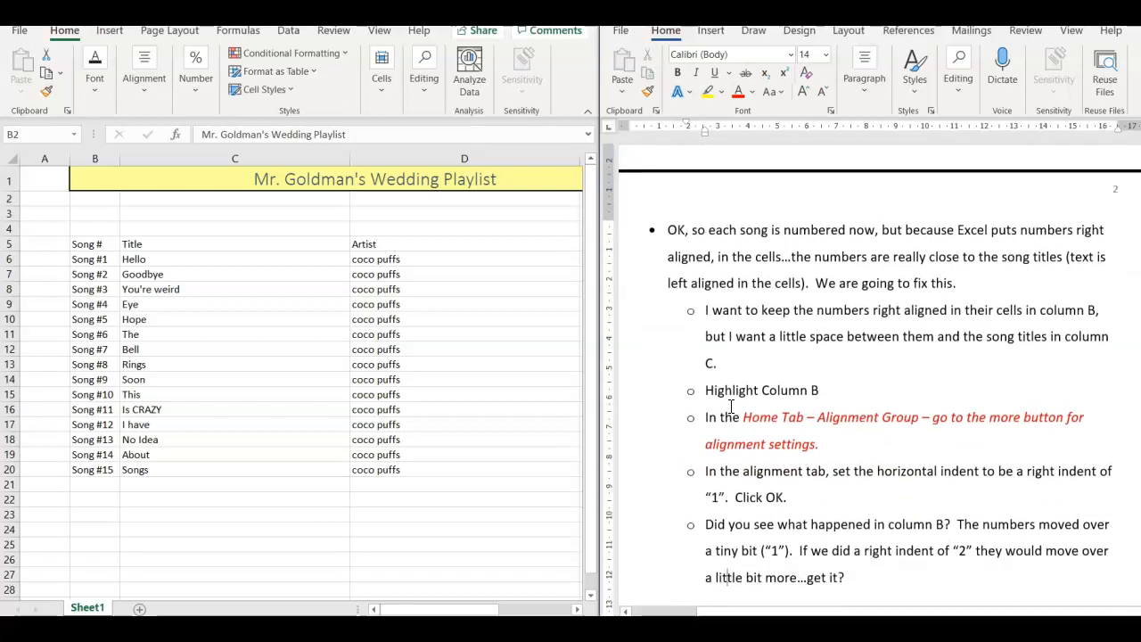
- Add the prefix "1 - " to the song label in cell B6 so it reads "1 - Song #1"
key("ctrl+space")
left_click(93, 260)
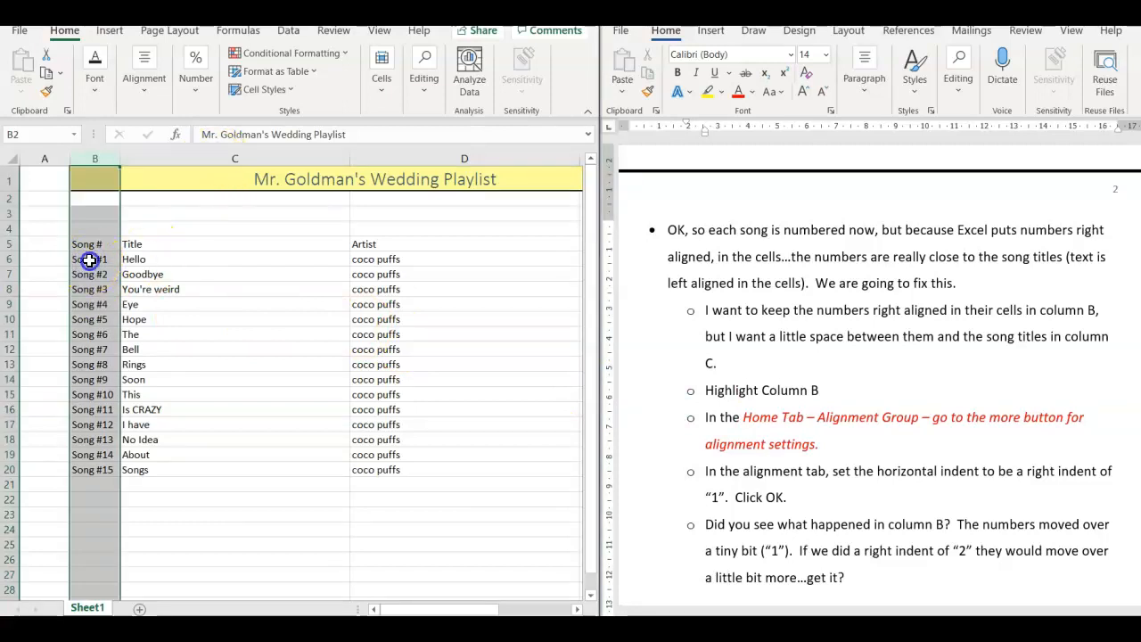
left_click(204, 134)
type("1 -")
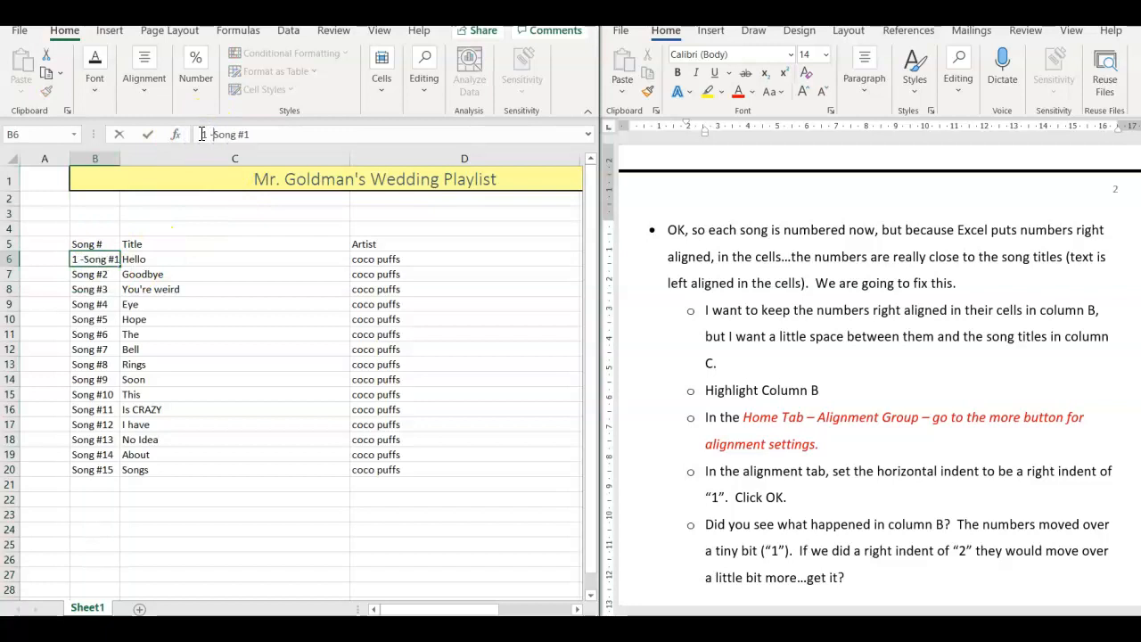
key("Return")
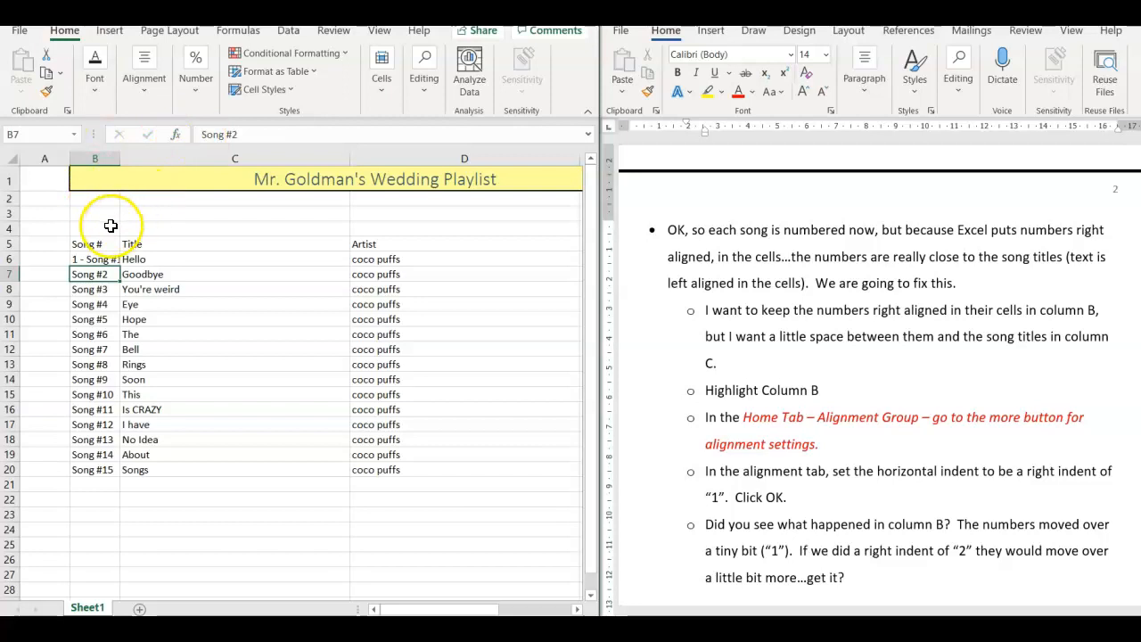
- Set column B's horizontal alignment to Right (Indent) with an indent of 1, and widen the column to fit its labels
left_click(95, 157)
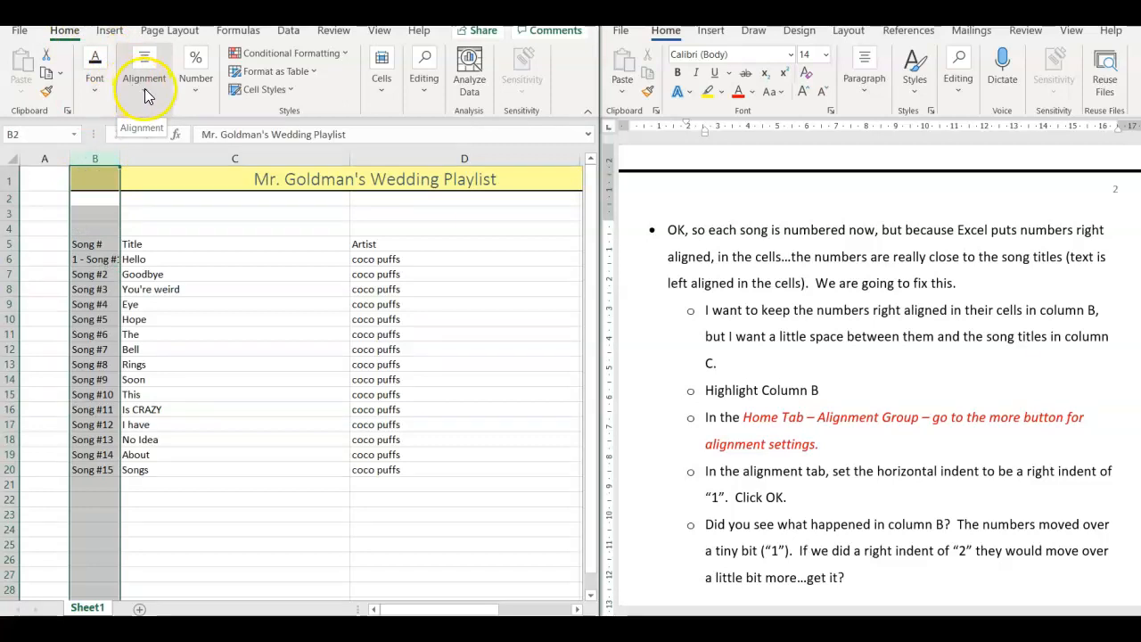
left_click(143, 88)
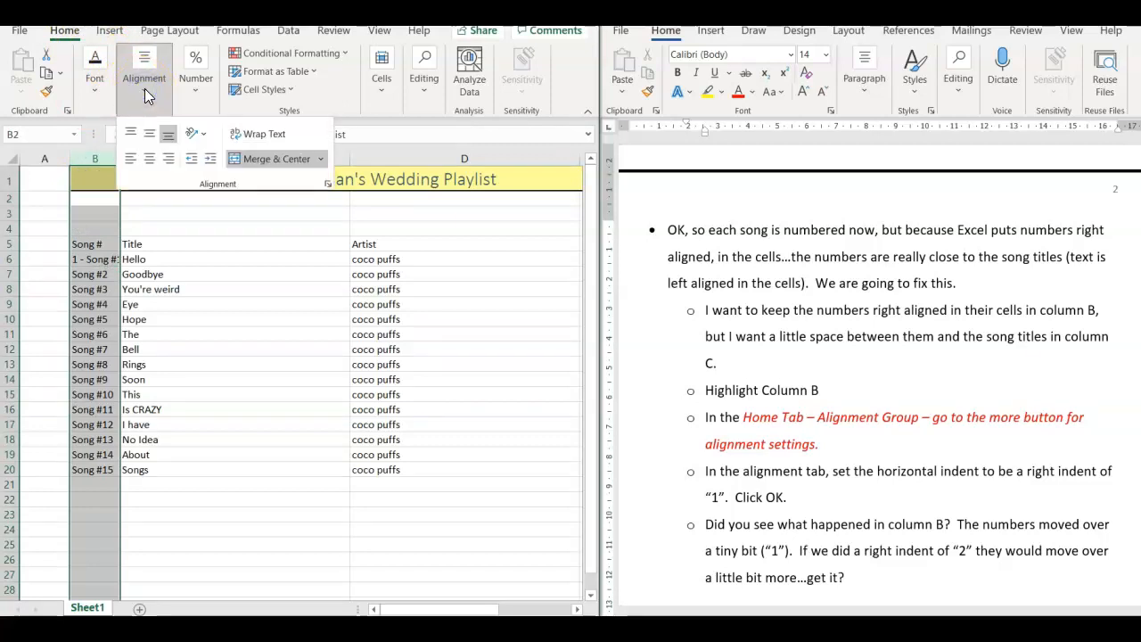
left_click(330, 183)
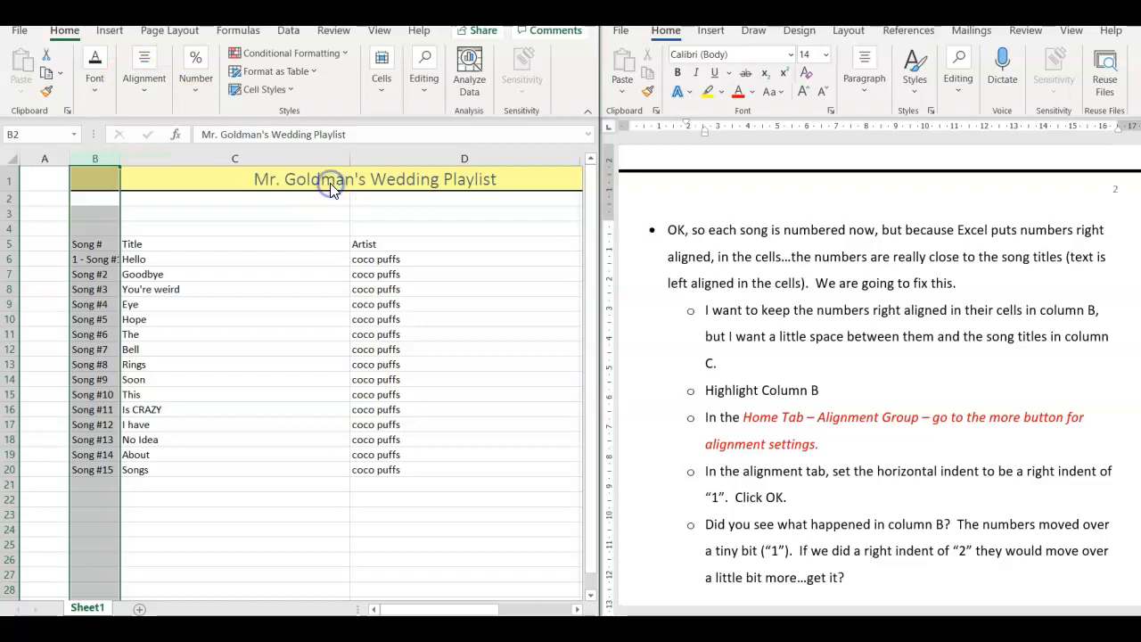
left_click_drag(520, 109, 415, 113)
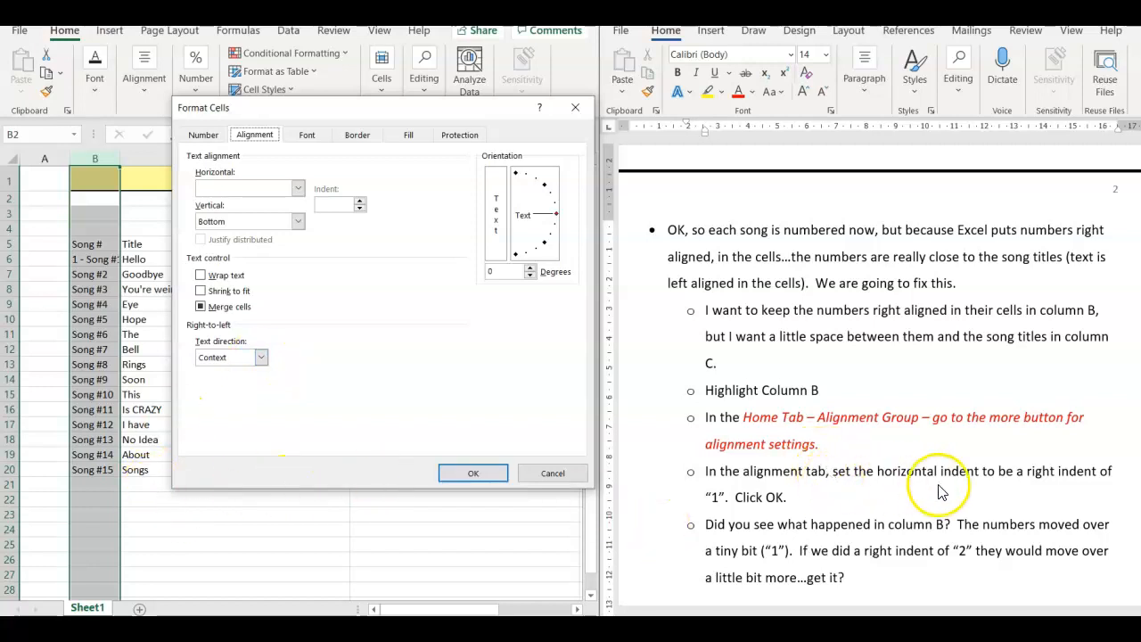
left_click(299, 189)
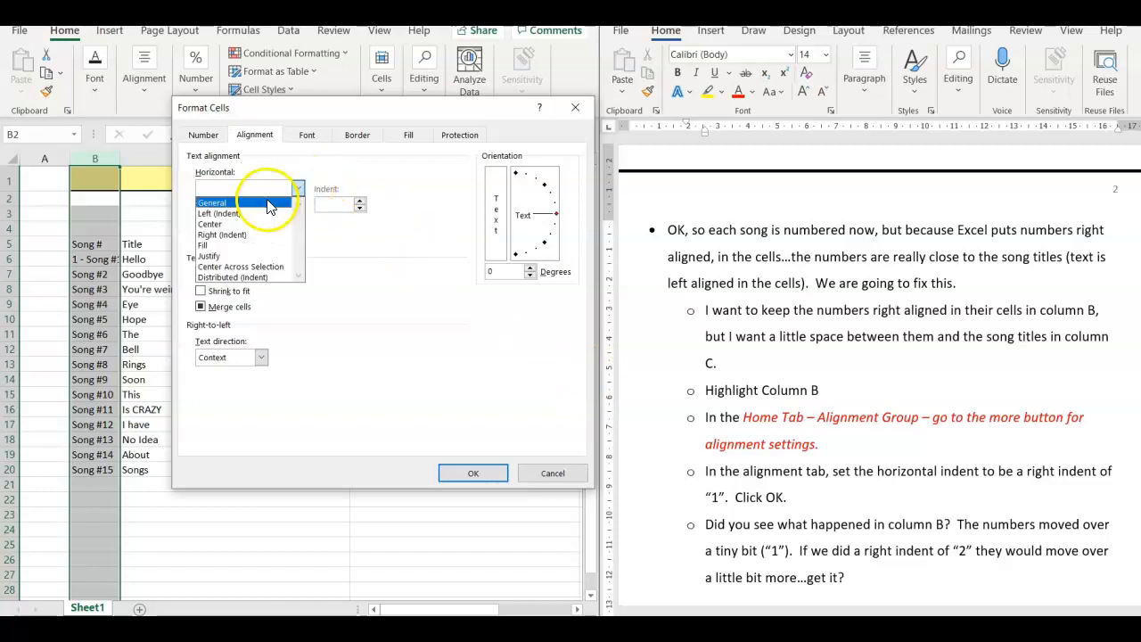
left_click(230, 235)
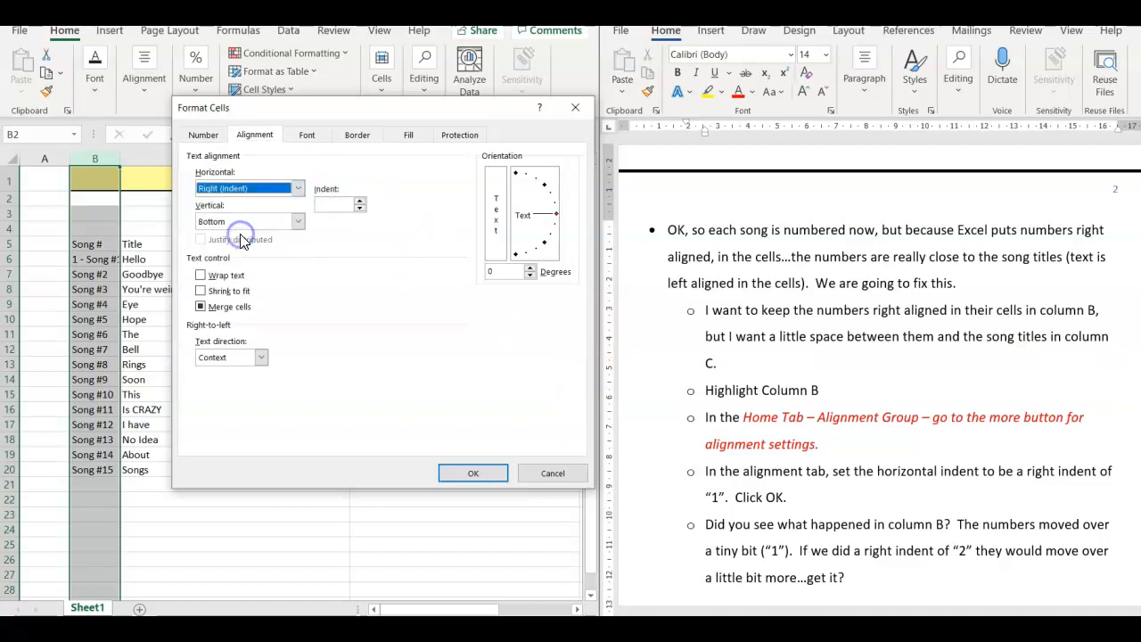
left_click(360, 204)
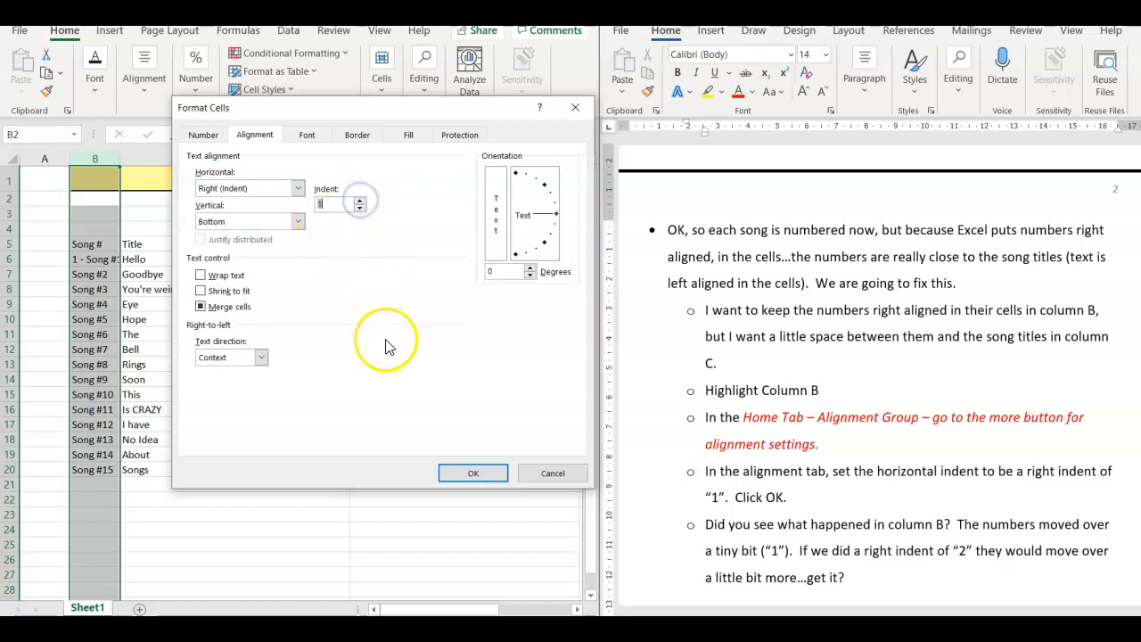
left_click(455, 473)
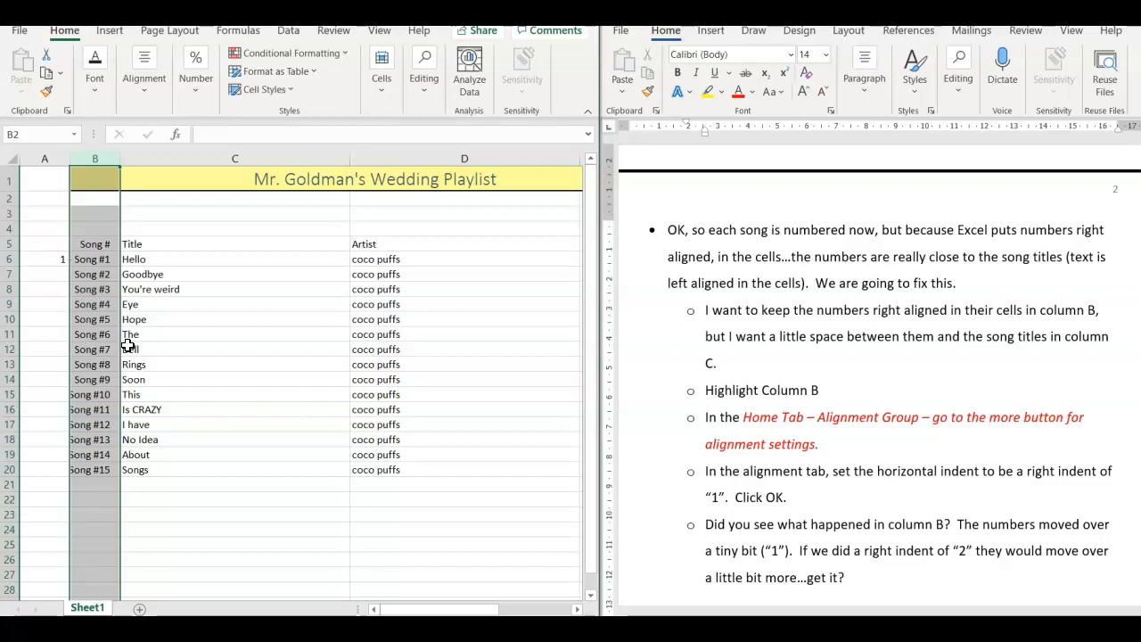
left_click_drag(125, 163, 145, 162)
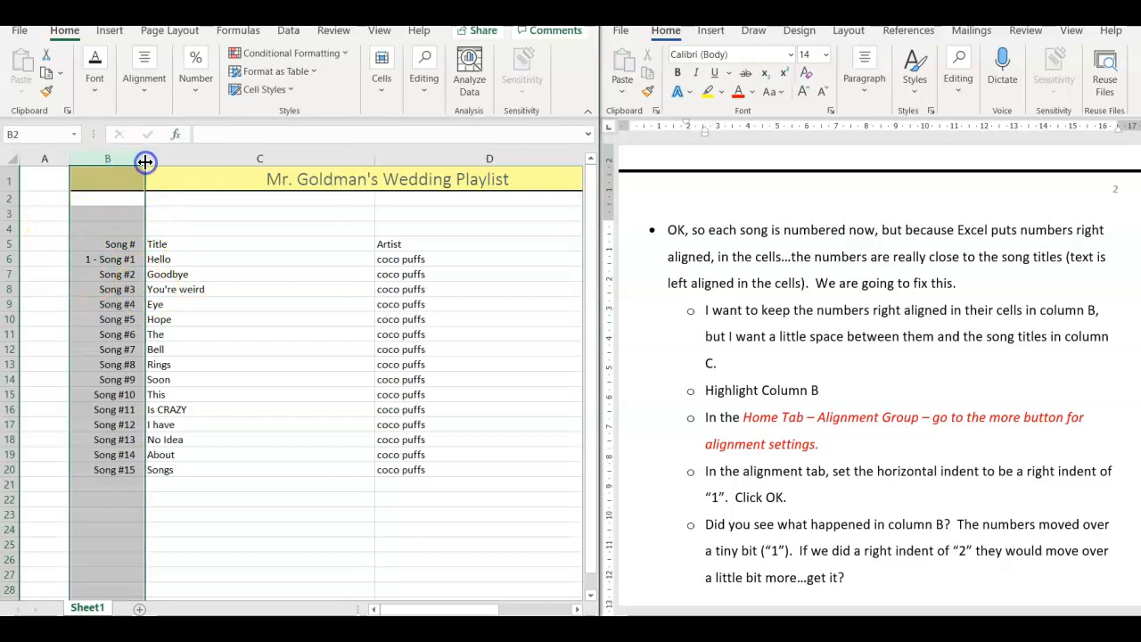
left_click(151, 304)
- Add the prefixes "2 -", "3 -" and "4 -" before the song labels in cells B7 to B9
left_click(112, 273)
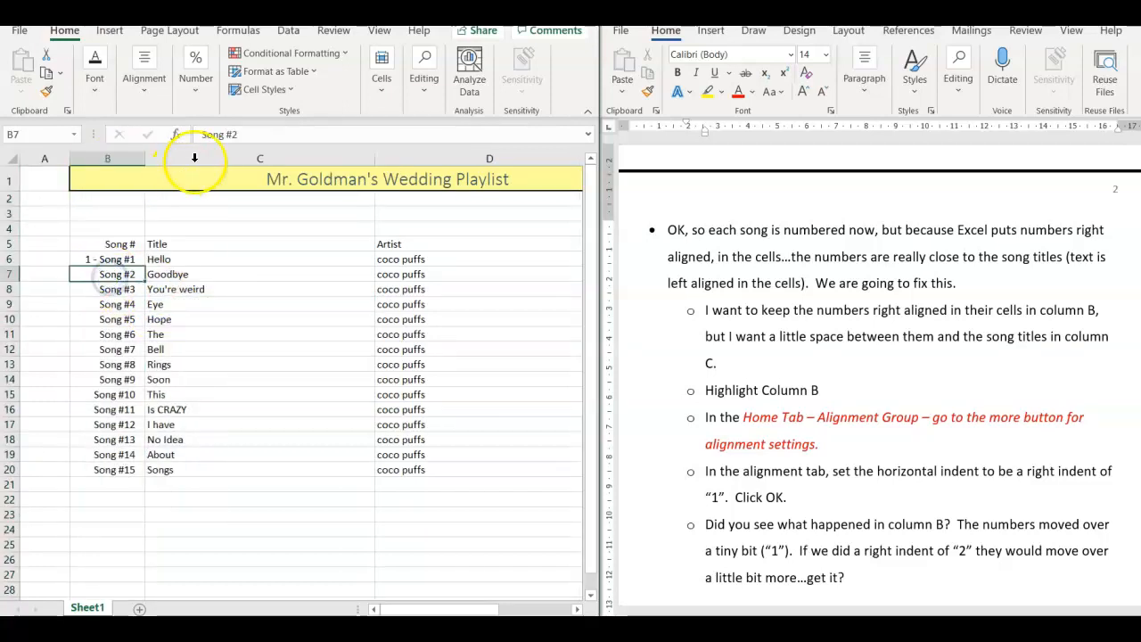
left_click(201, 134)
type("2 -")
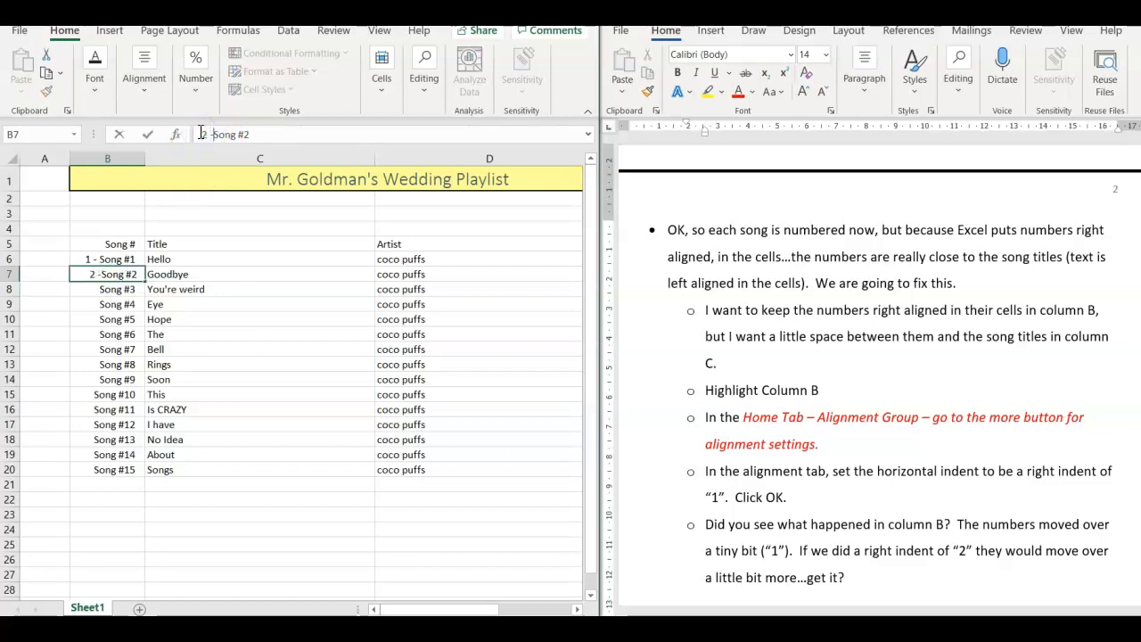
key("Return")
left_click(202, 134)
type("3 -")
key("Return")
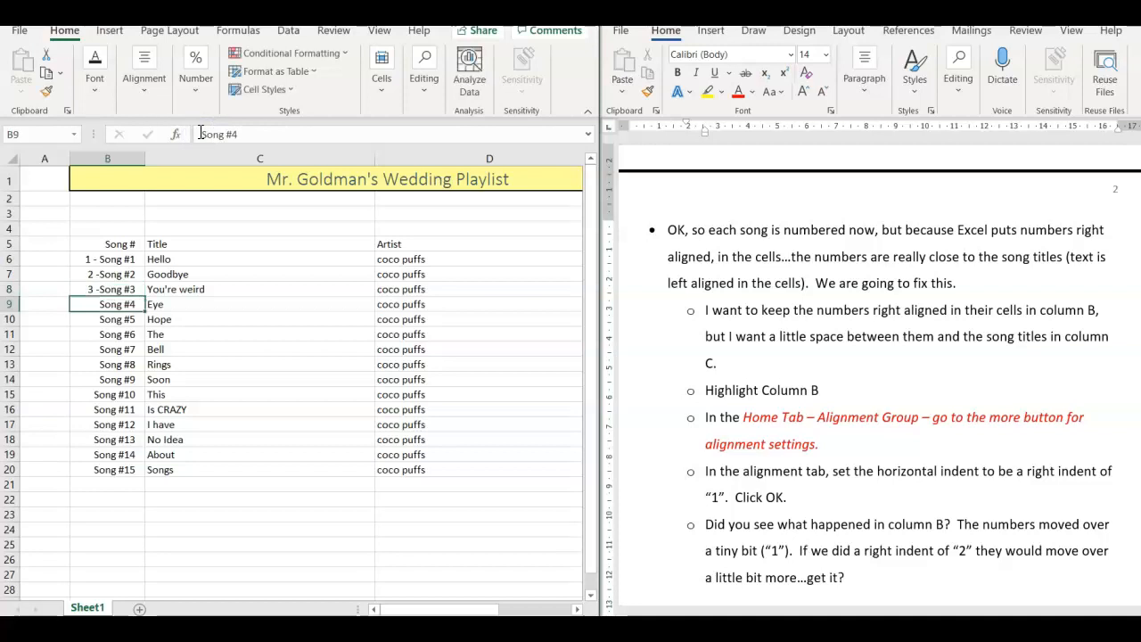
left_click(200, 133)
type("4 -")
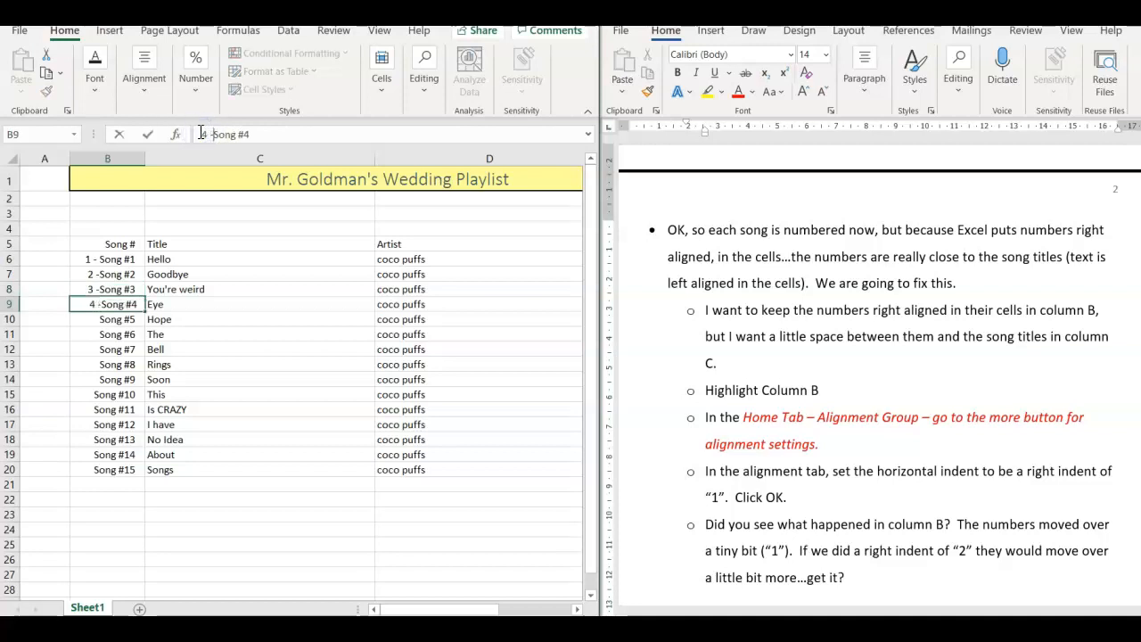
key("Return")
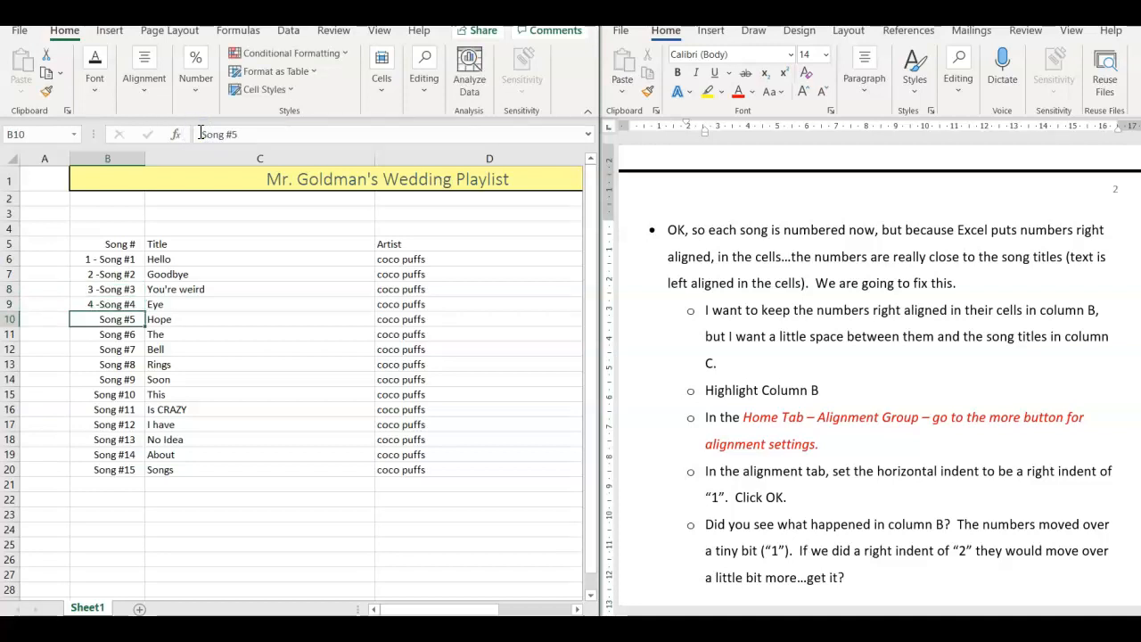
- Add the prefixes "5 - ", "6 - " and "7 - " before the song labels in cells B10 to B12, keeping the label text
left_click(199, 133)
type("5 -")
key("Return")
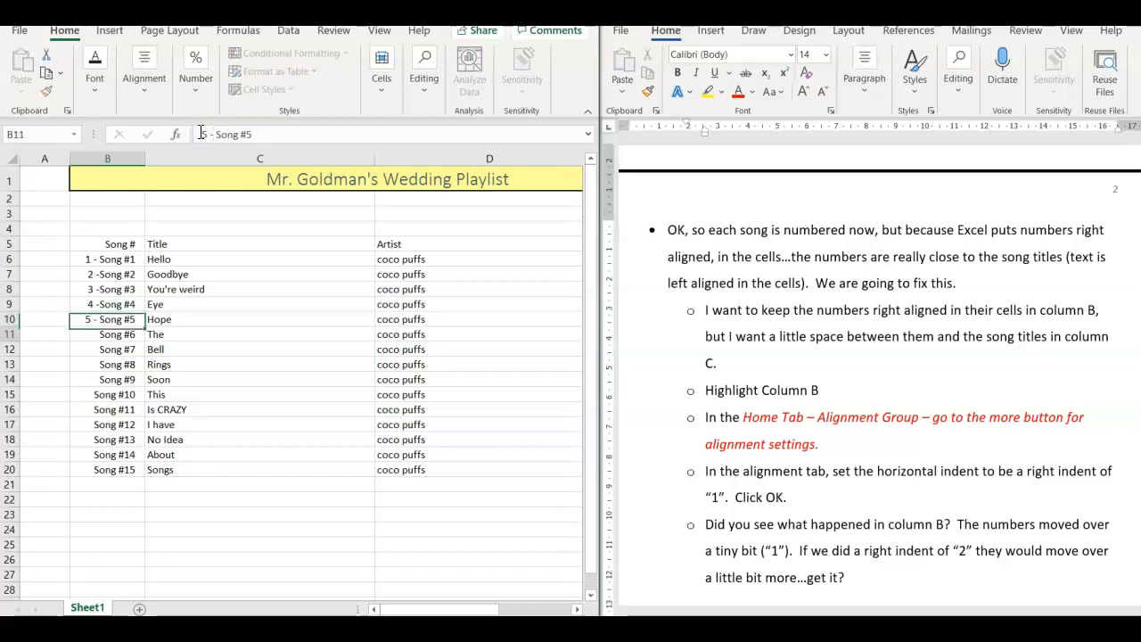
left_click(199, 132)
type("6 -")
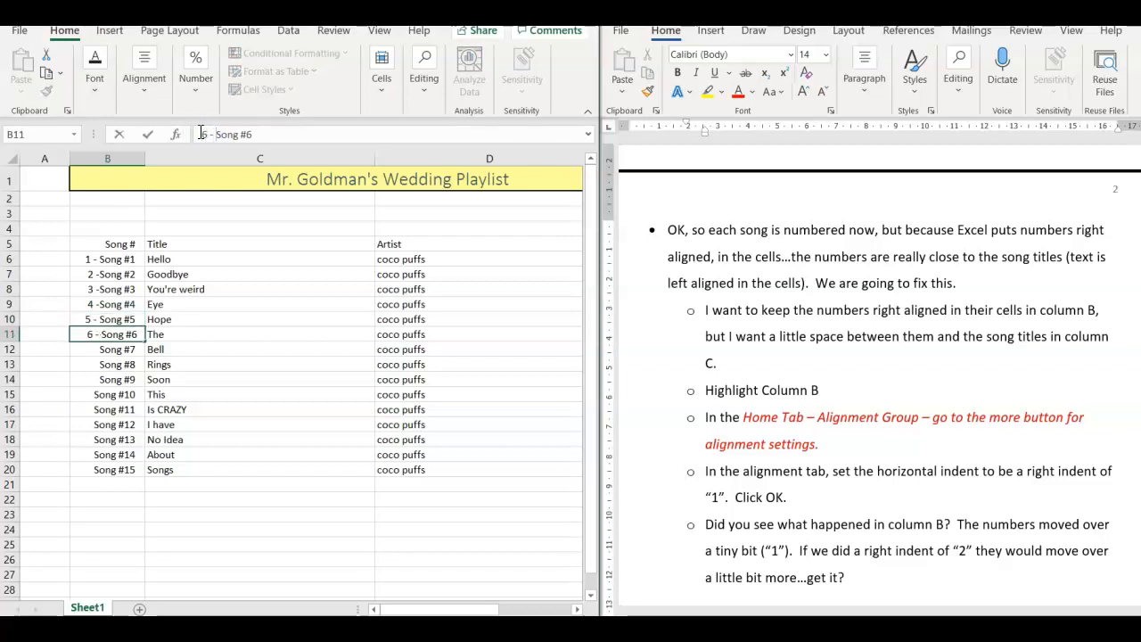
key("Return")
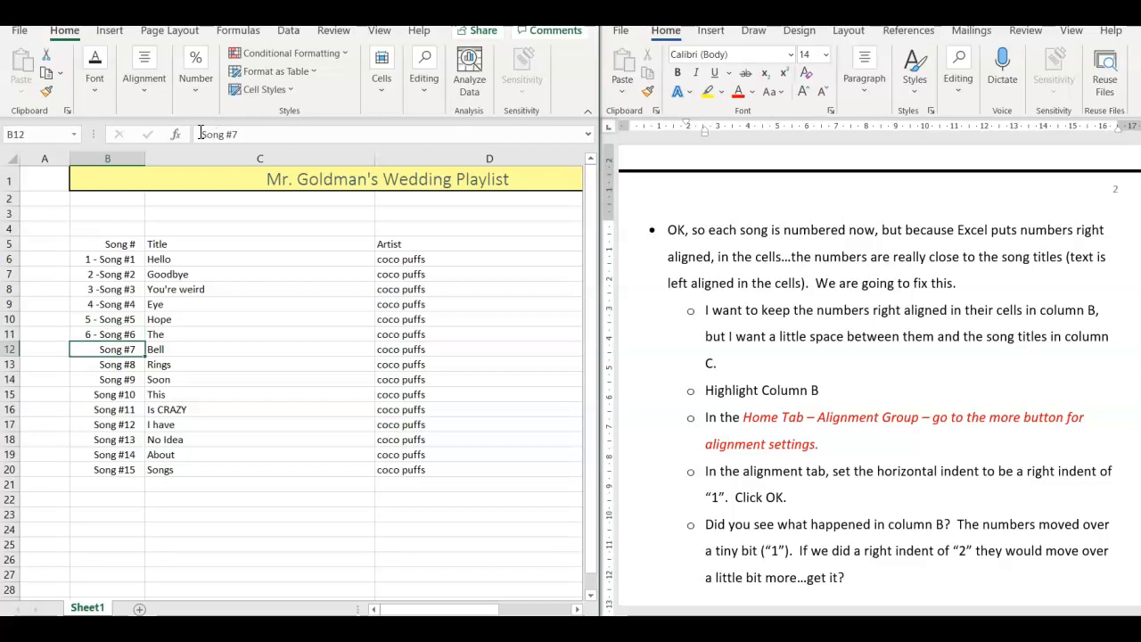
type("7")
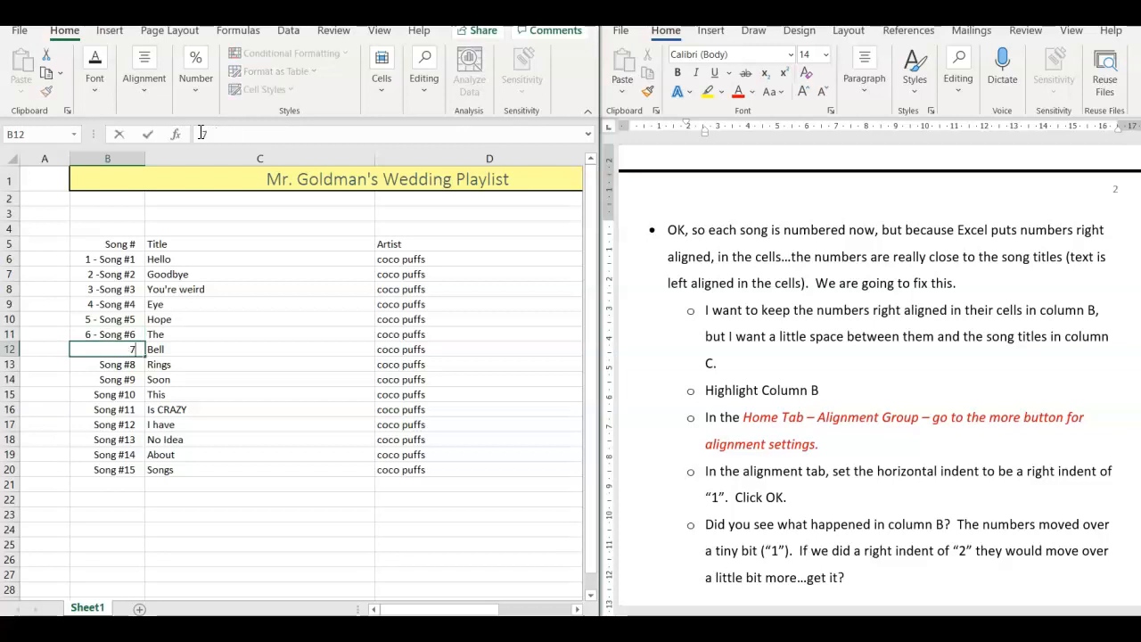
key("Escape")
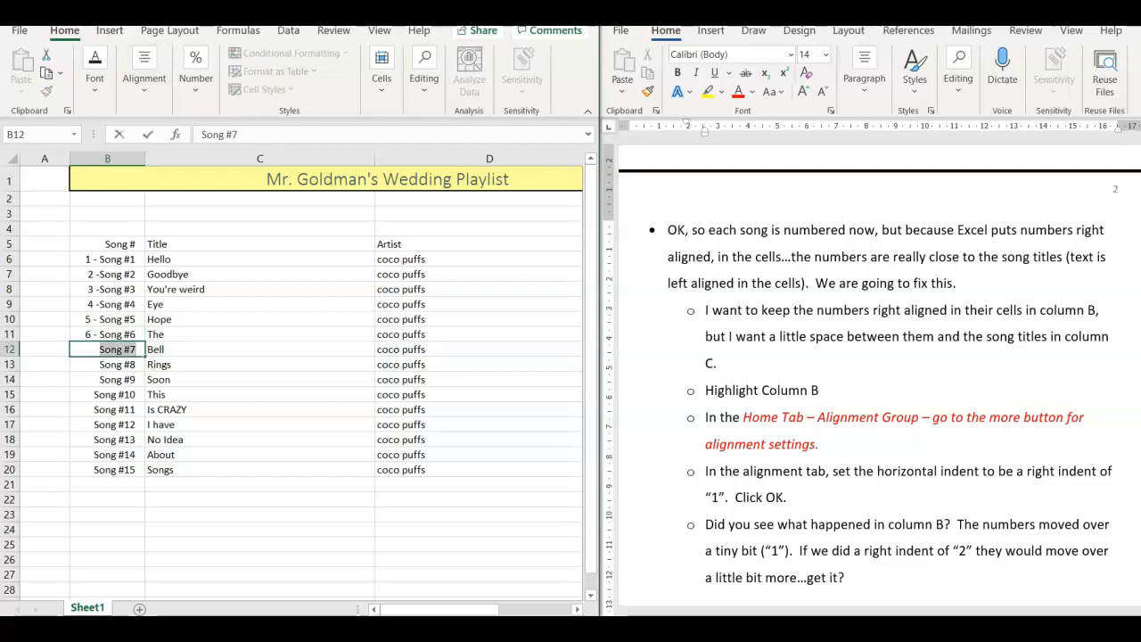
left_click(202, 132)
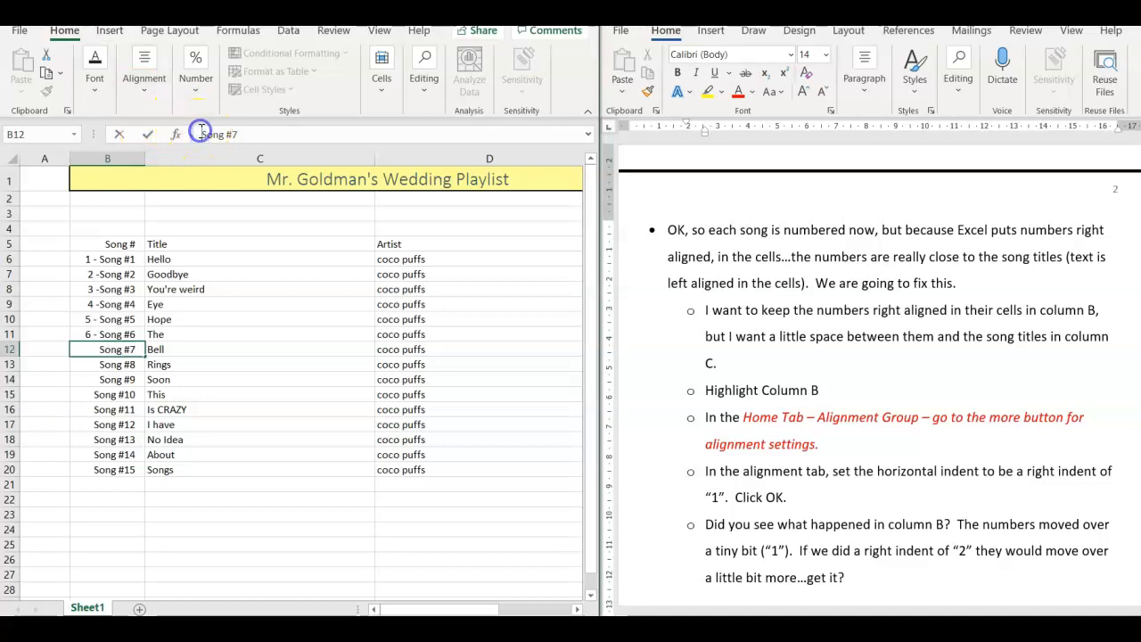
type("7 -")
key("Return")
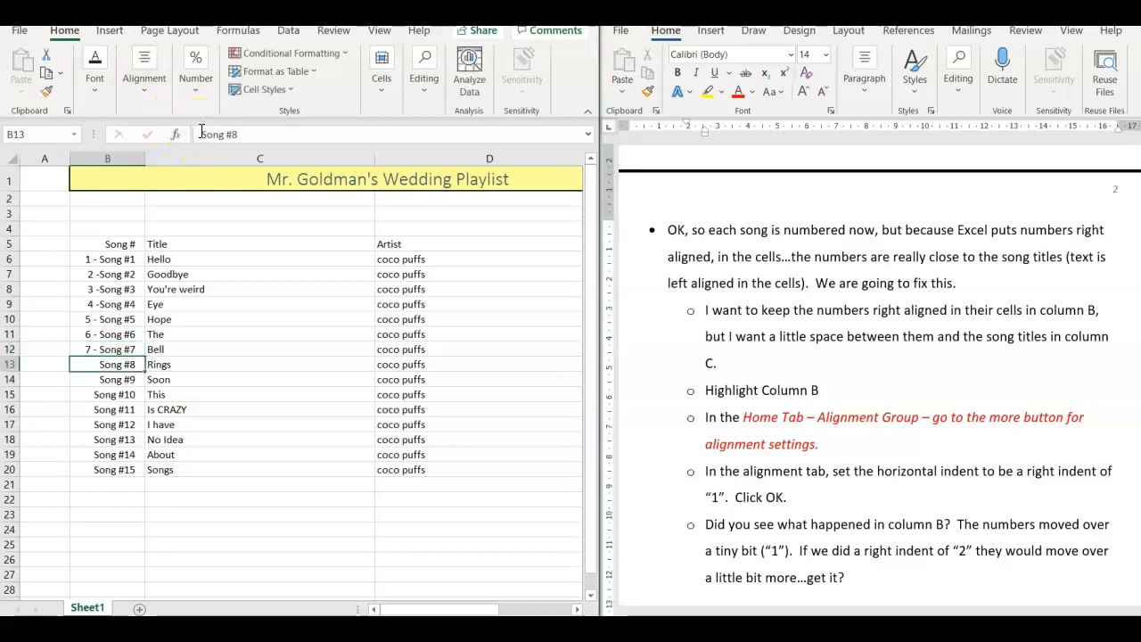
- Add the prefixes "8 - ", "9 - " and "10 - " before the song labels in cells B13 to B15
left_click(202, 132)
type("8 -")
key("Return")
left_click(200, 132)
type("9 -")
key("Return")
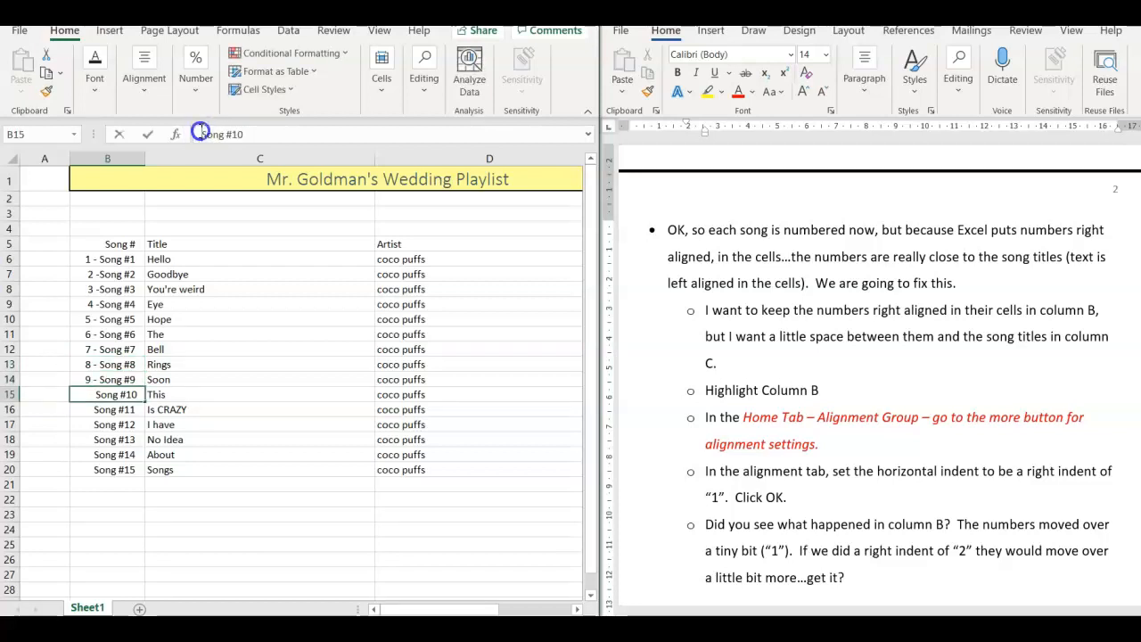
left_click(199, 132)
type("10 -")
key("Return")
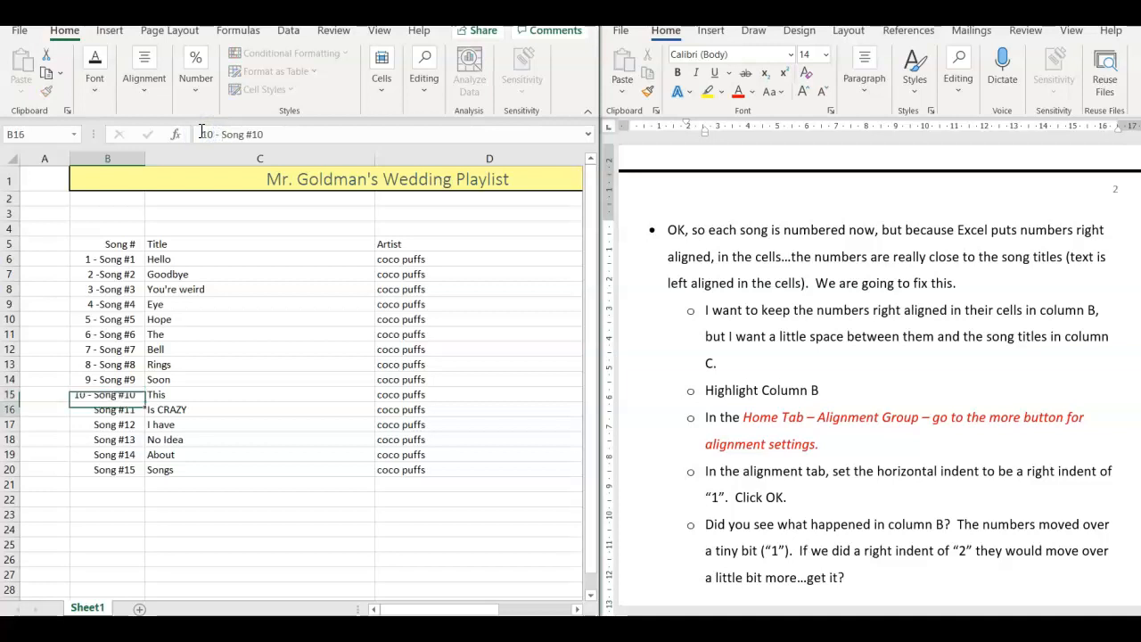
- Add the prefixes "11 - ", "12 - " and "13 - " before the song labels in cells B16 to B18
left_click(200, 132)
type("11")
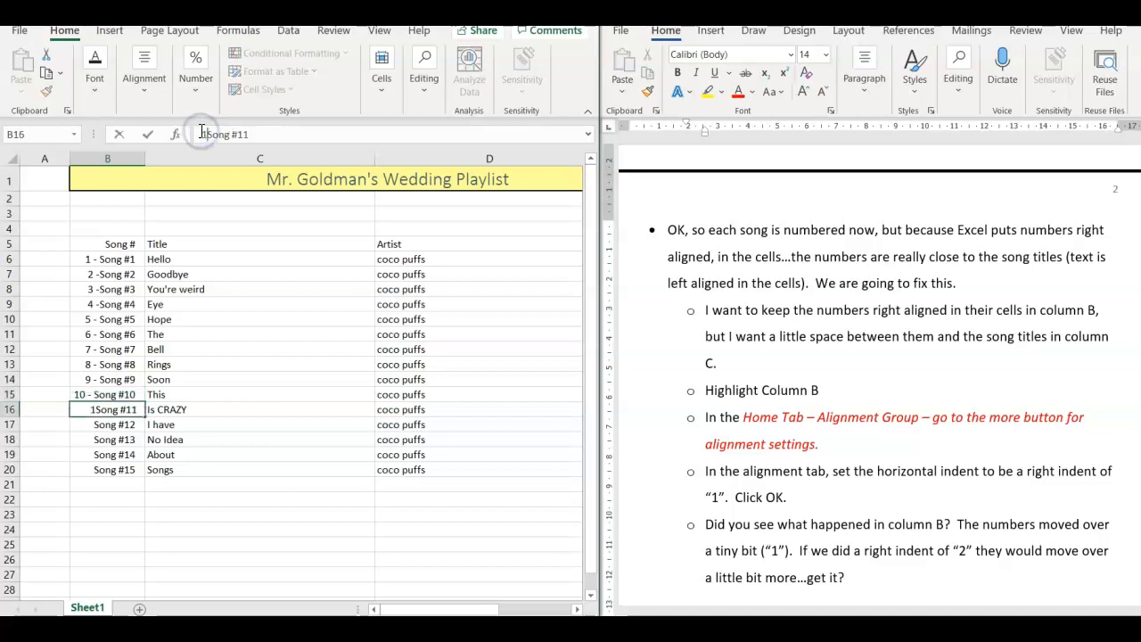
type(" -")
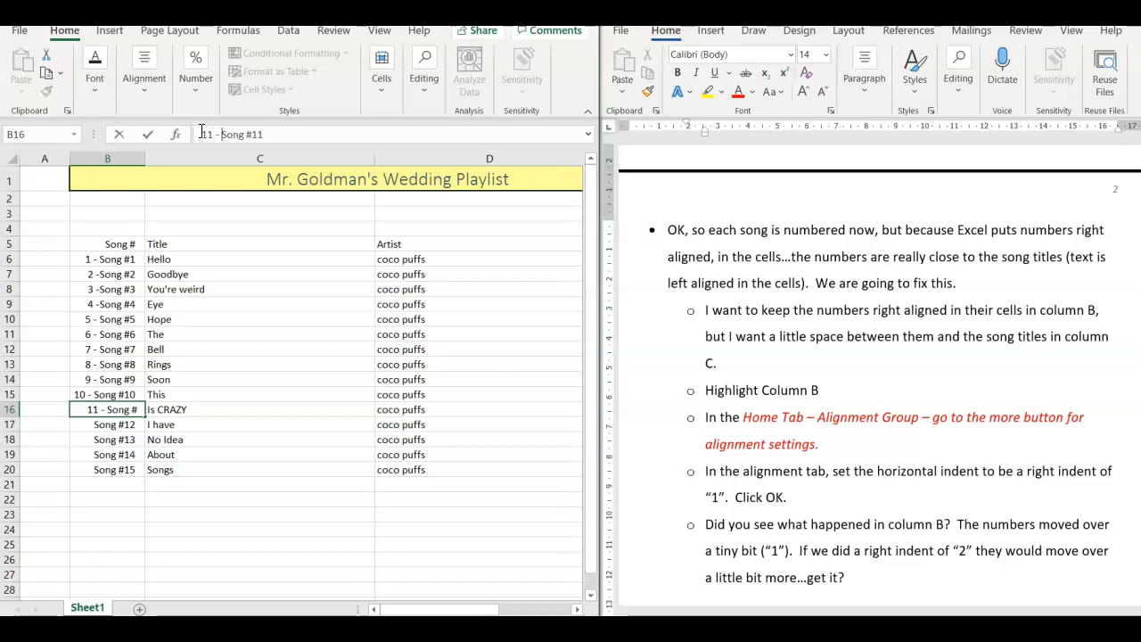
key("Return")
left_click(201, 132)
type("12 -")
key("Return")
left_click(201, 132)
type("13 -")
key("Return")
- Add the prefixes "14 - " and "15 - " before the song labels in cells B19 and B20
left_click(201, 132)
type("14 ")
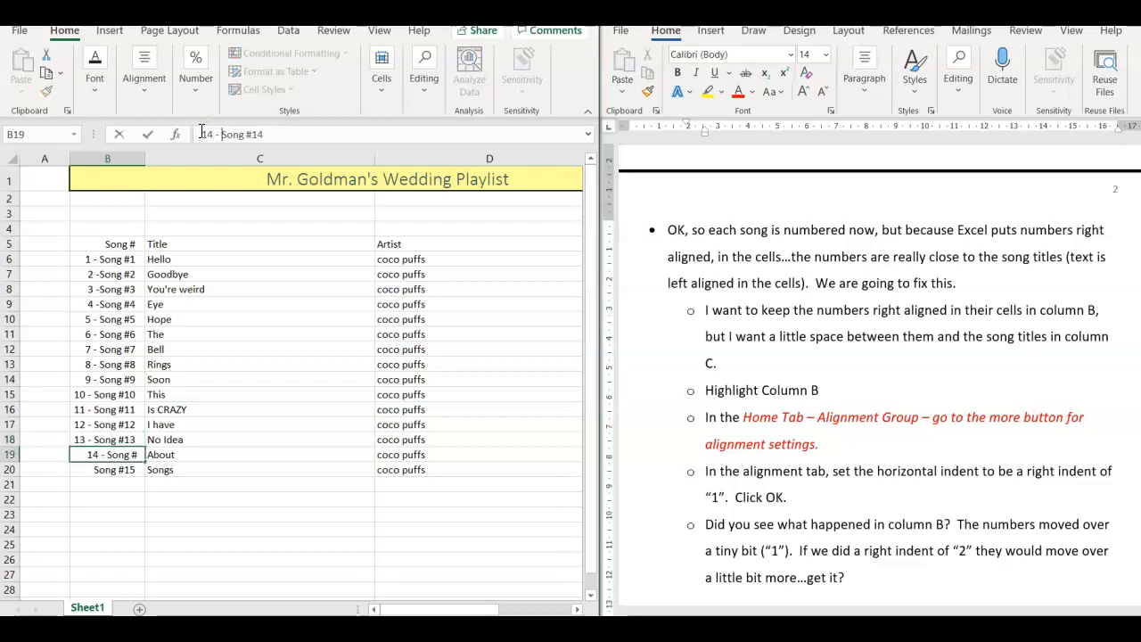
type("-")
key("Return")
type("15 -")
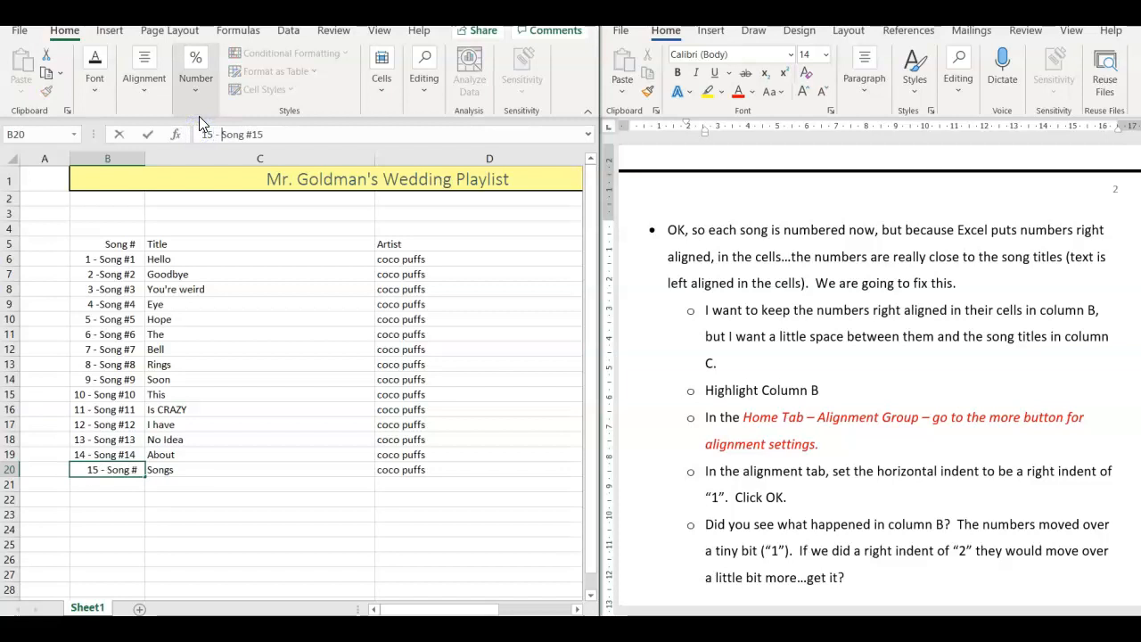
key("Return")
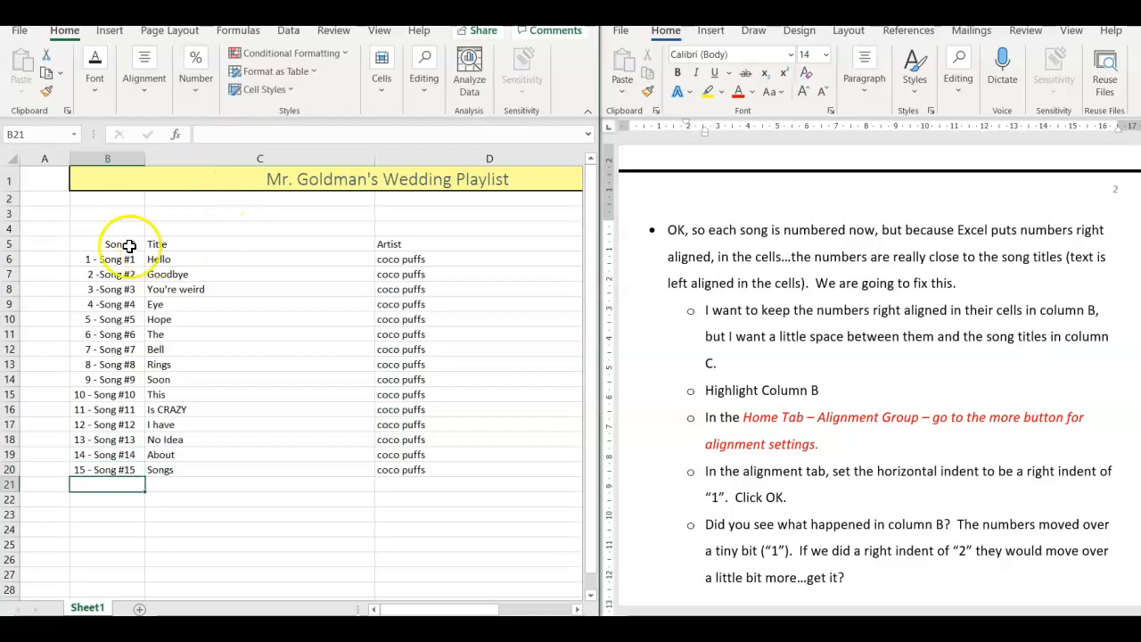
- Apply Right (Indent) horizontal alignment with an indent of 1 to the whole of column B again
left_click(105, 160)
left_click(144, 89)
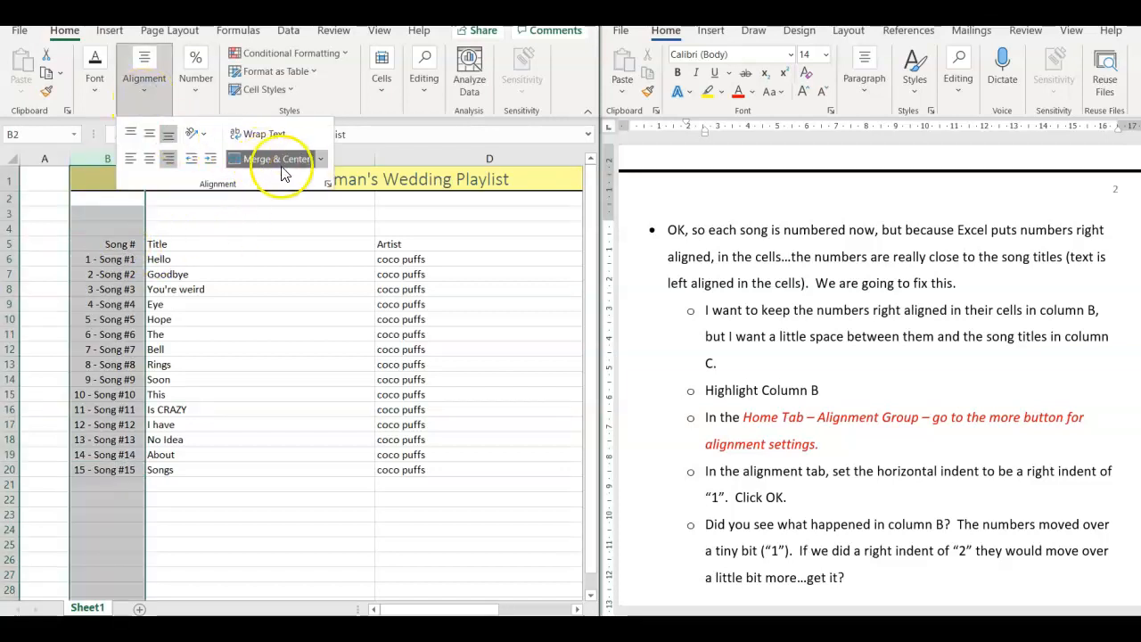
left_click(328, 184)
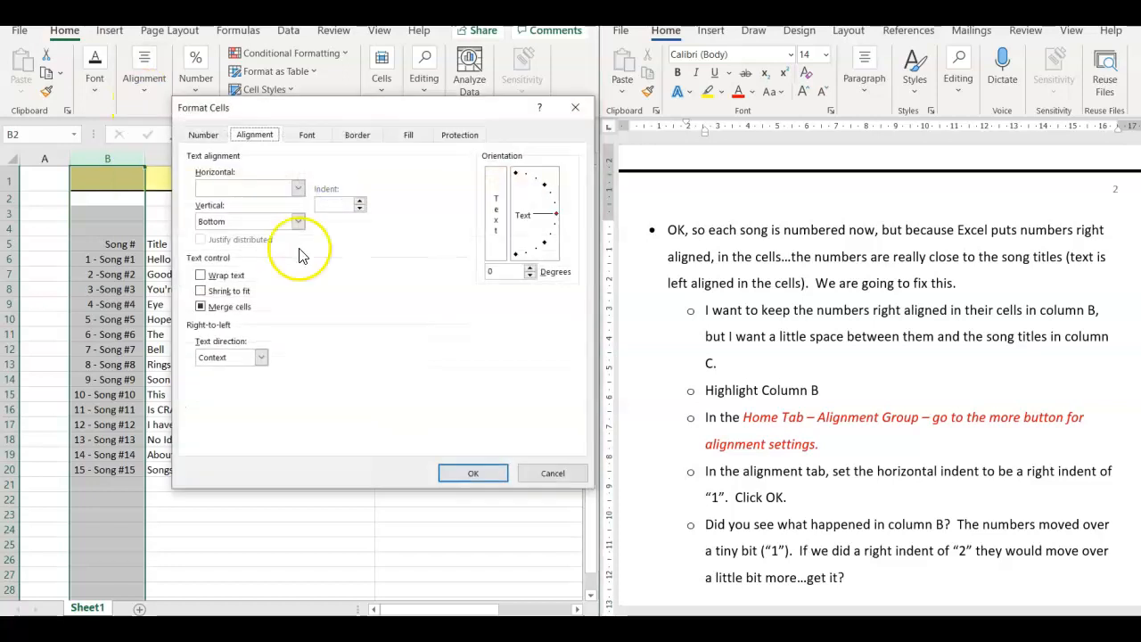
left_click(297, 187)
left_click(256, 234)
left_click(361, 201)
left_click(461, 473)
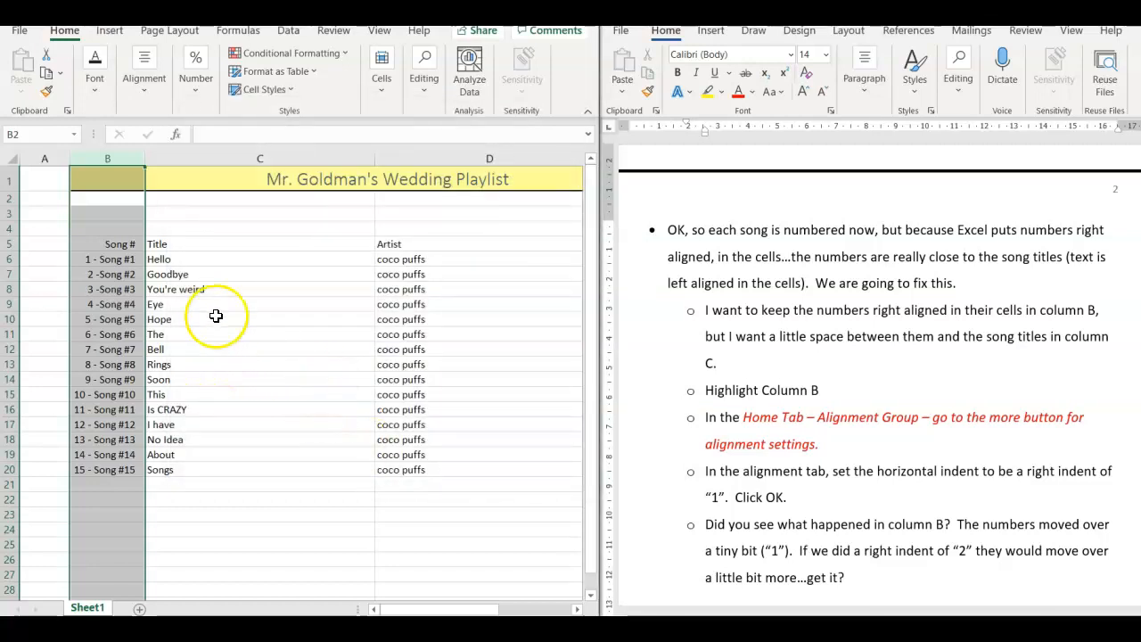
left_click(285, 300)
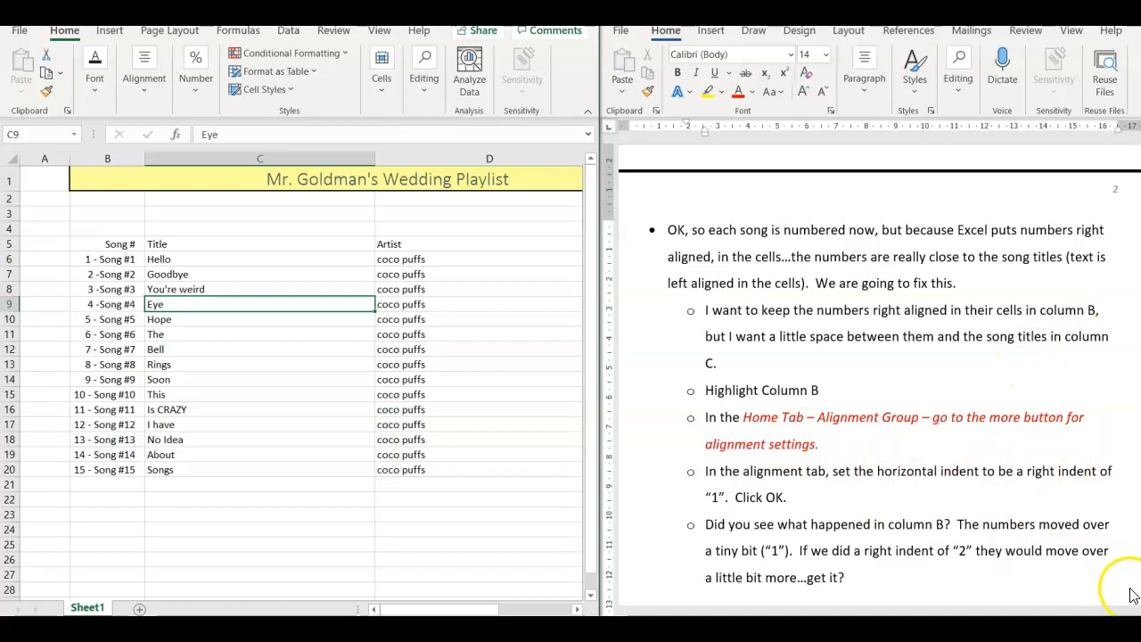
- Following the next Word instructions, format cells B5:E20 as a table with headers using the blue Table Style Medium 6
left_click(1052, 553)
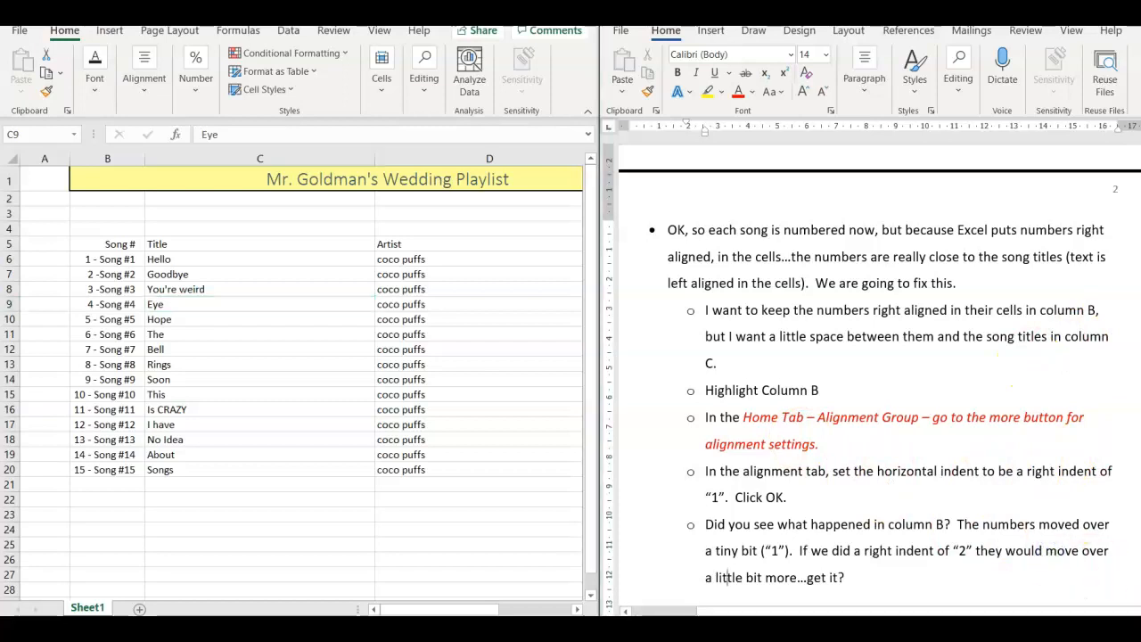
scroll(1052, 553, "down", 1)
scroll(880, 366, "down", 5)
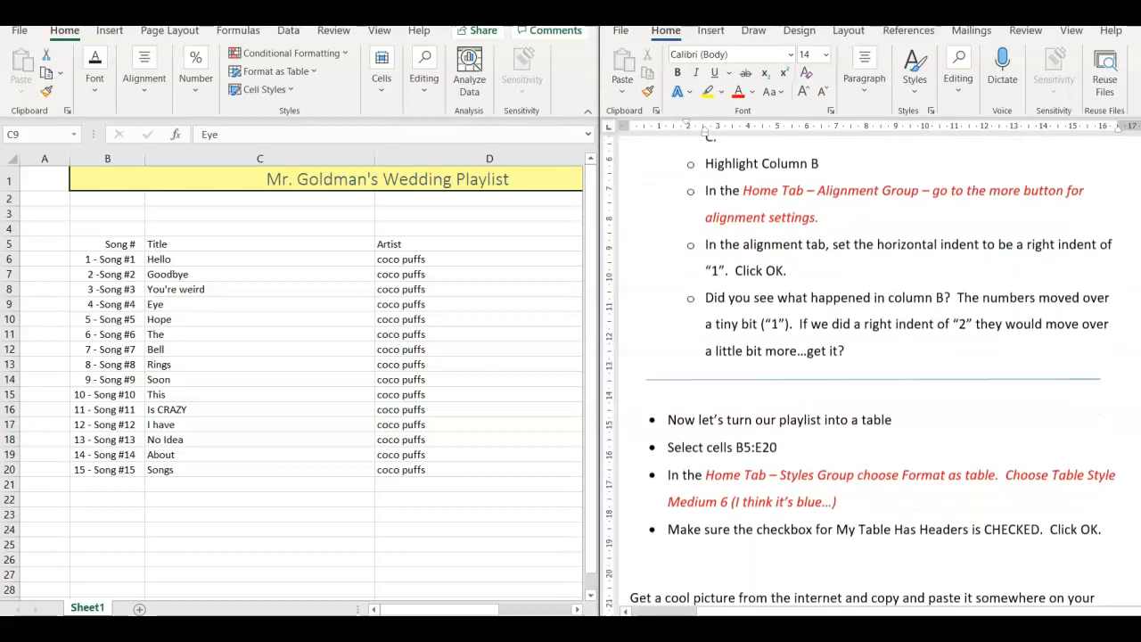
scroll(837, 539, "down", 1)
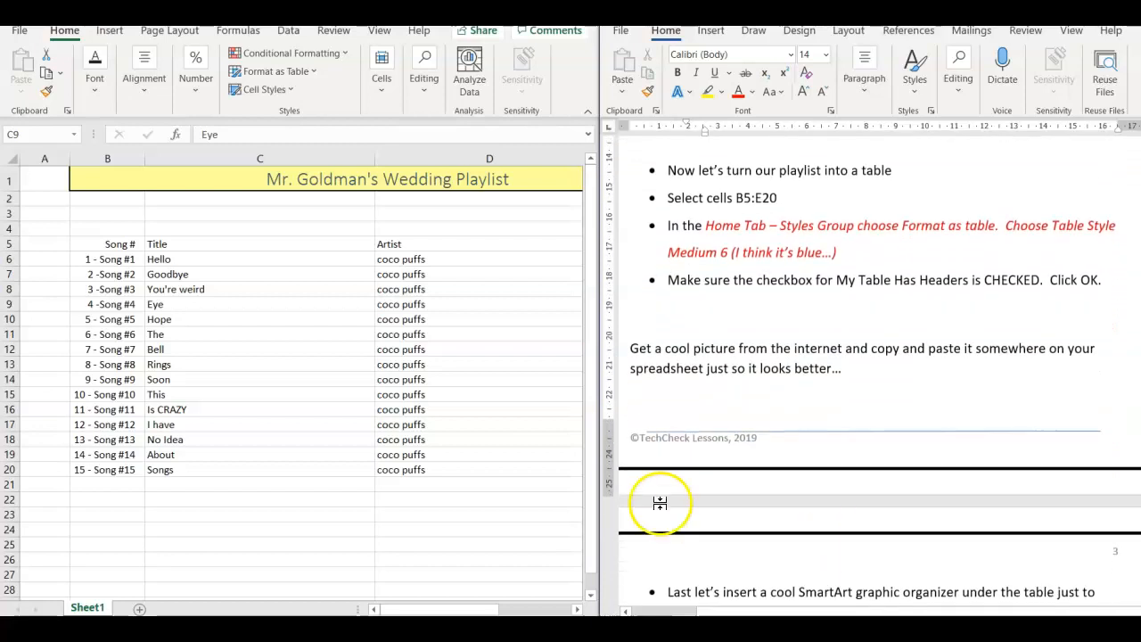
left_click(109, 243)
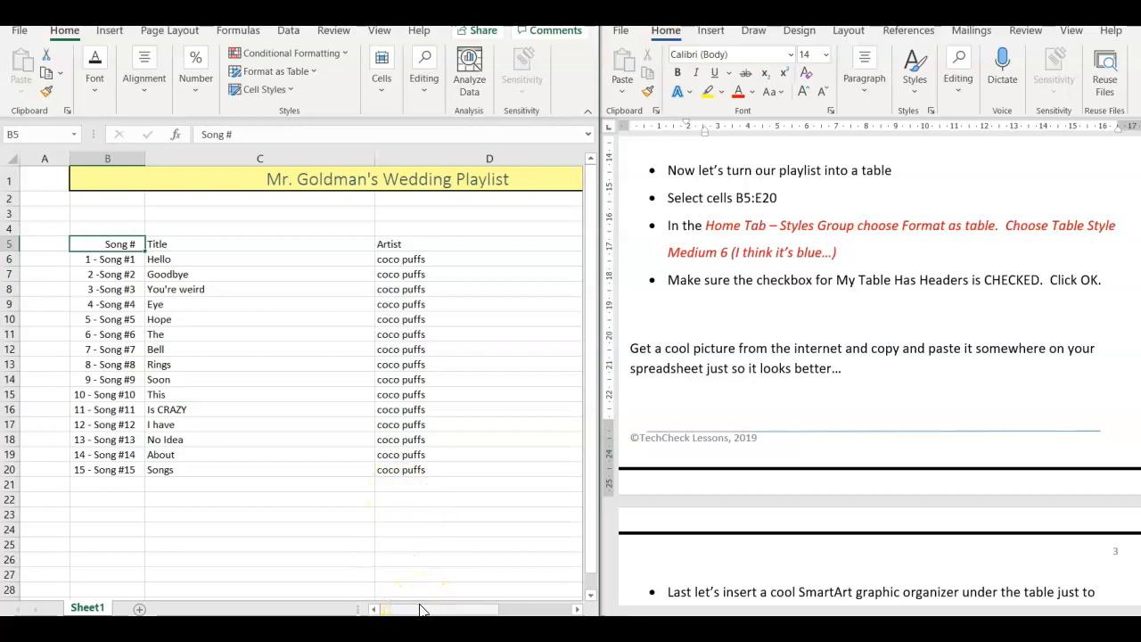
left_click_drag(437, 610, 505, 612)
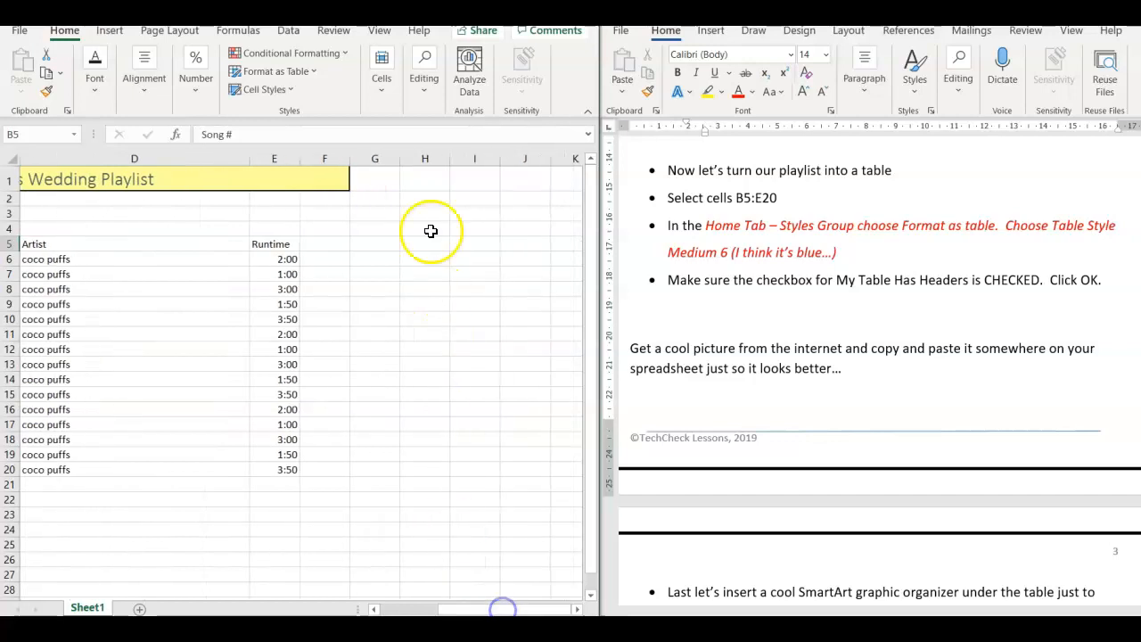
left_click(292, 471, "shift")
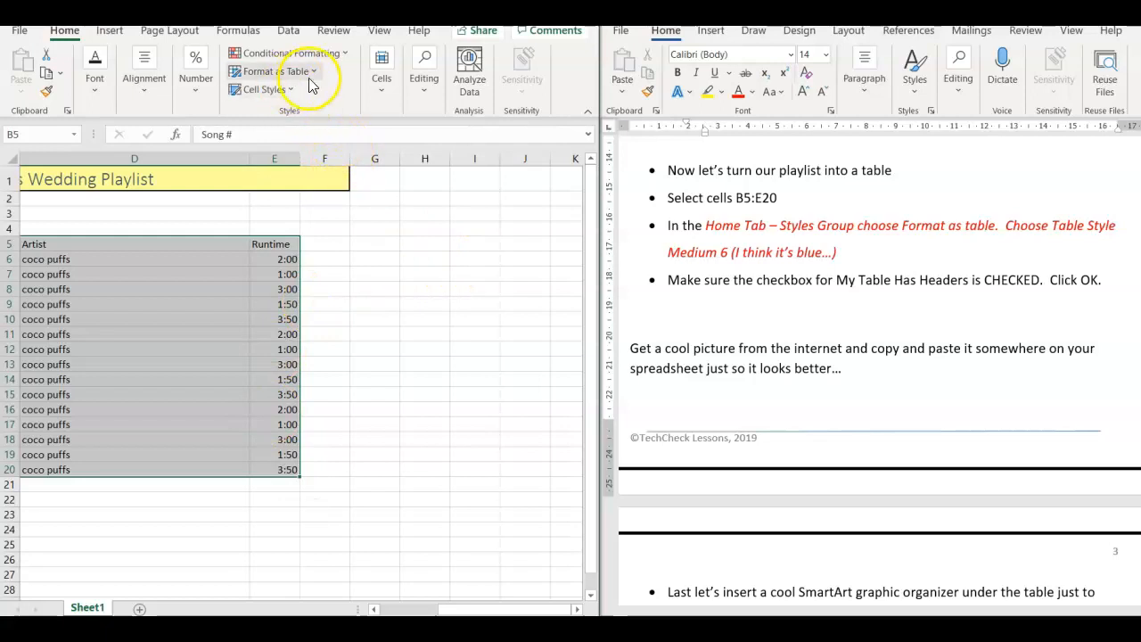
left_click(276, 71)
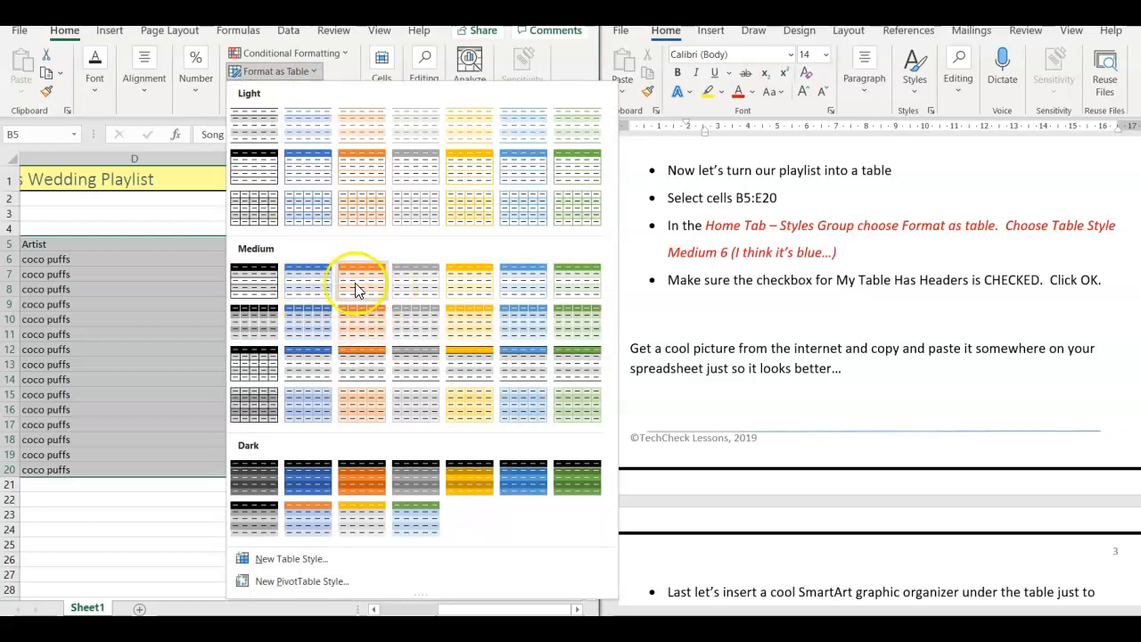
left_click(536, 287)
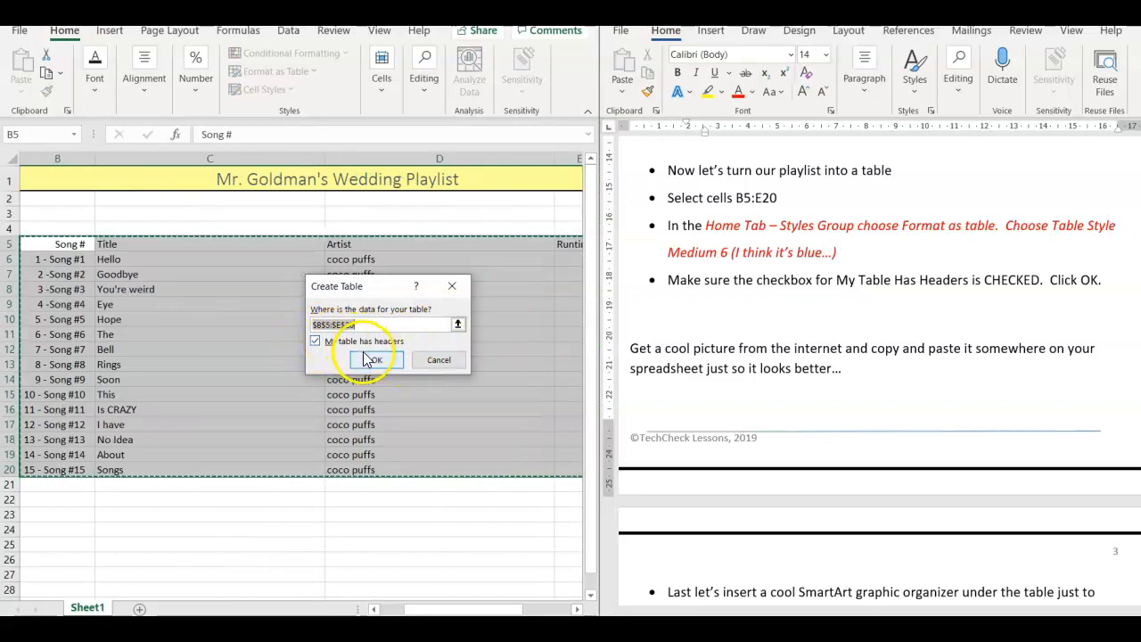
left_click(364, 355)
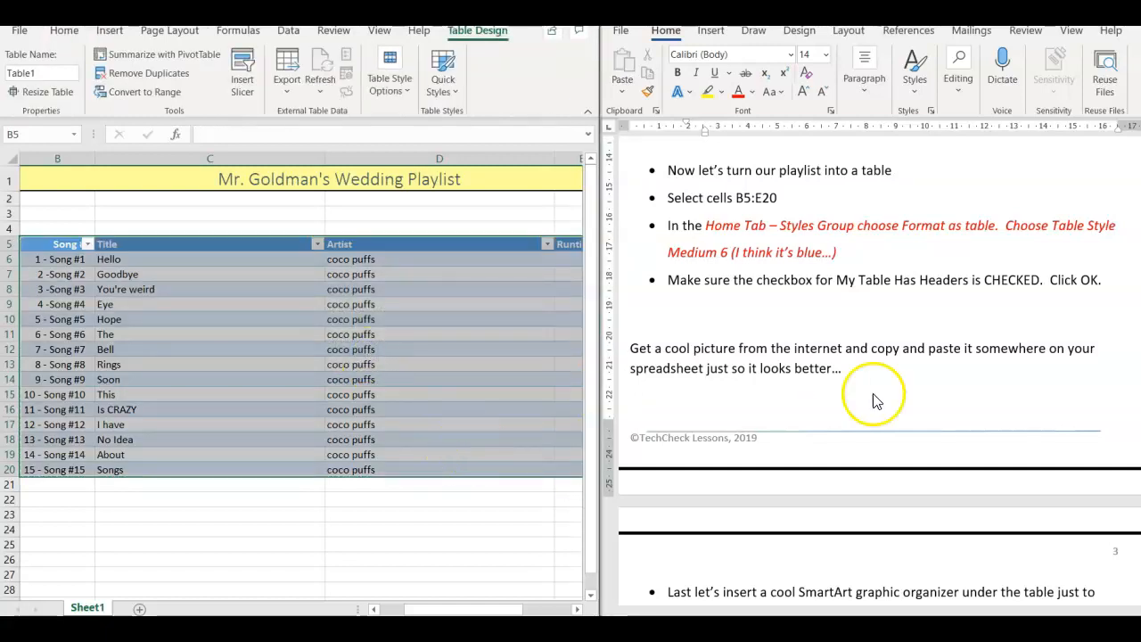
- Search the stock images for "music" and insert the close-up sheet music picture with the treble clef at cell C3
left_click(1014, 411)
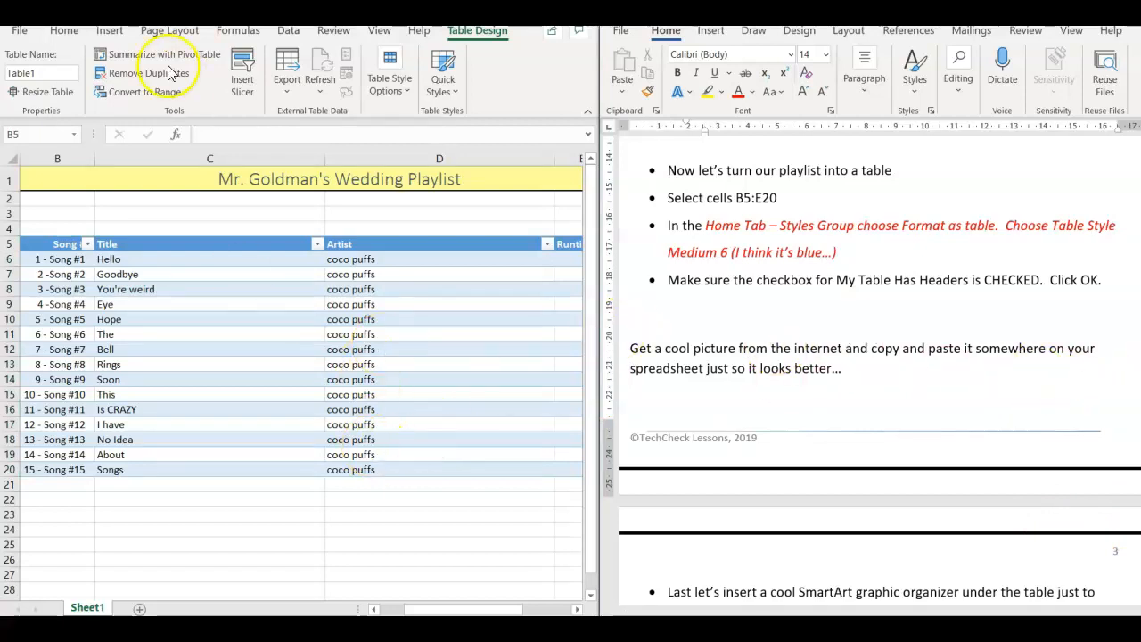
left_click(134, 212)
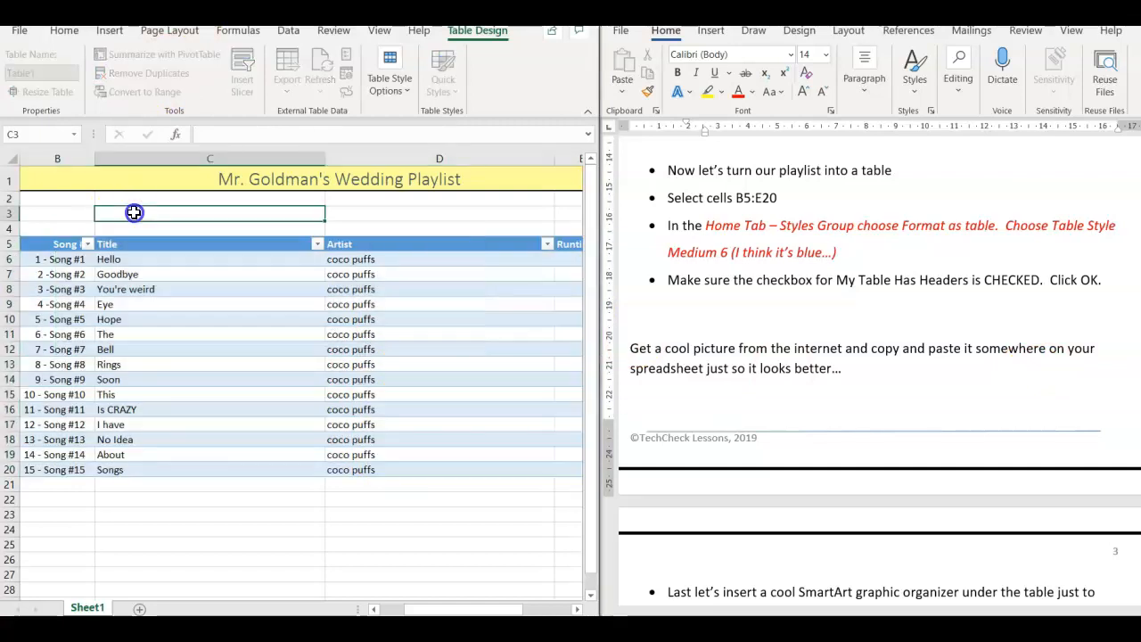
left_click(110, 30)
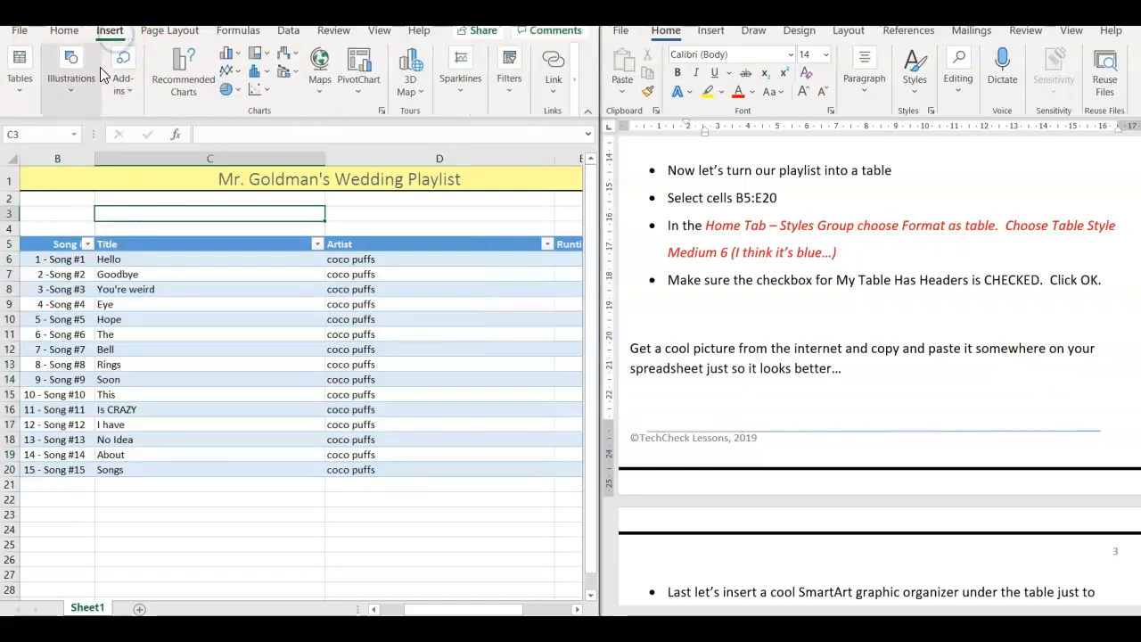
left_click(79, 95)
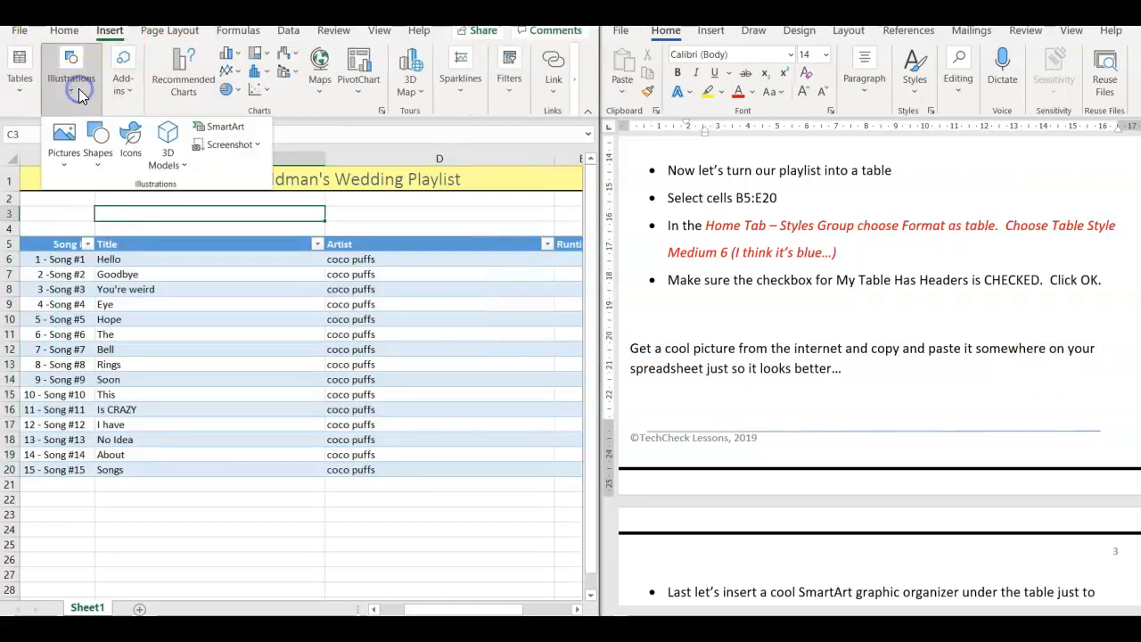
left_click(64, 142)
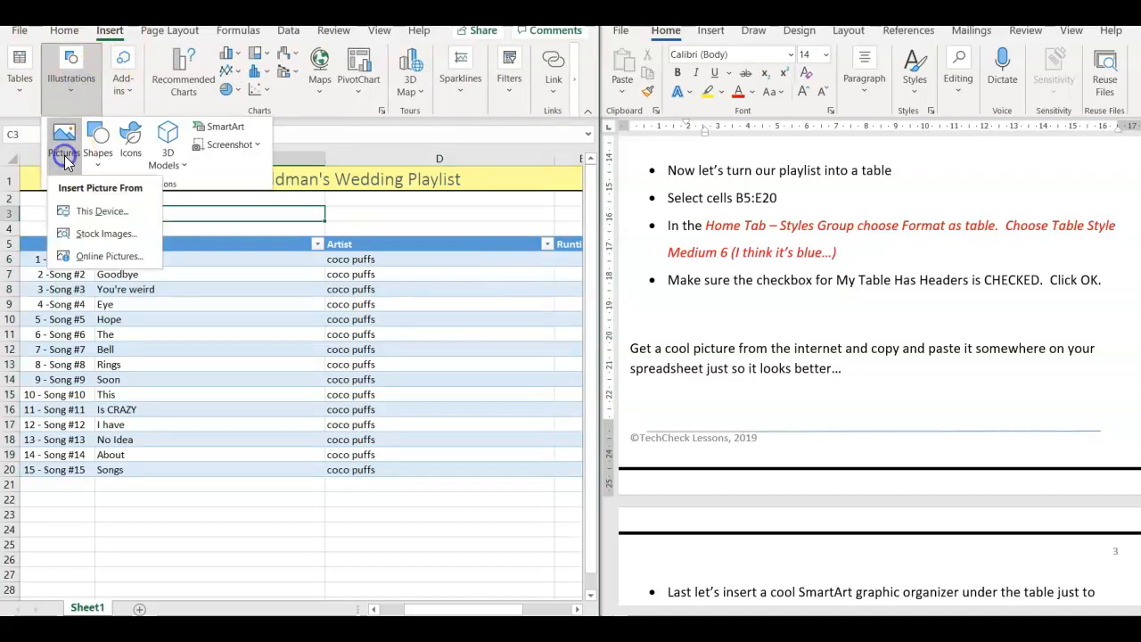
left_click(98, 235)
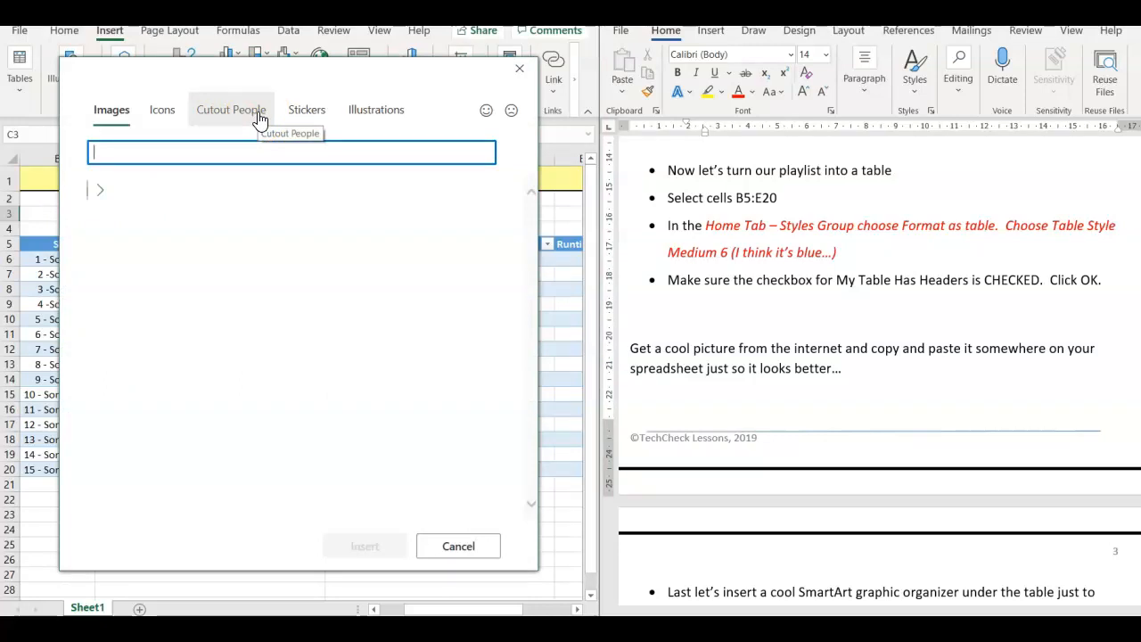
type("sic")
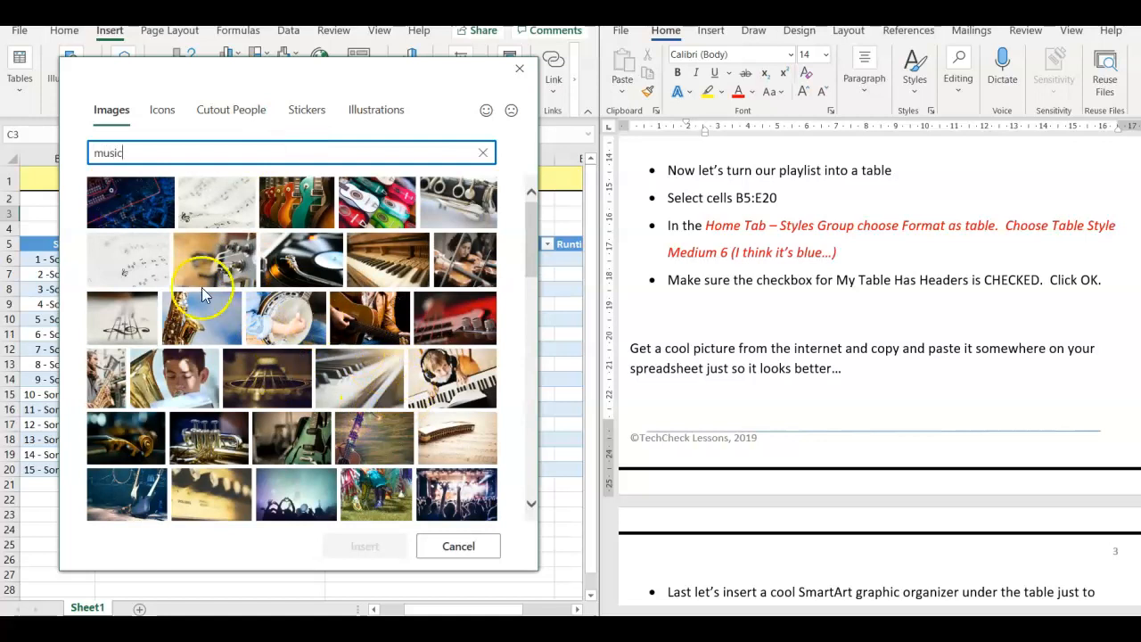
left_click(123, 328)
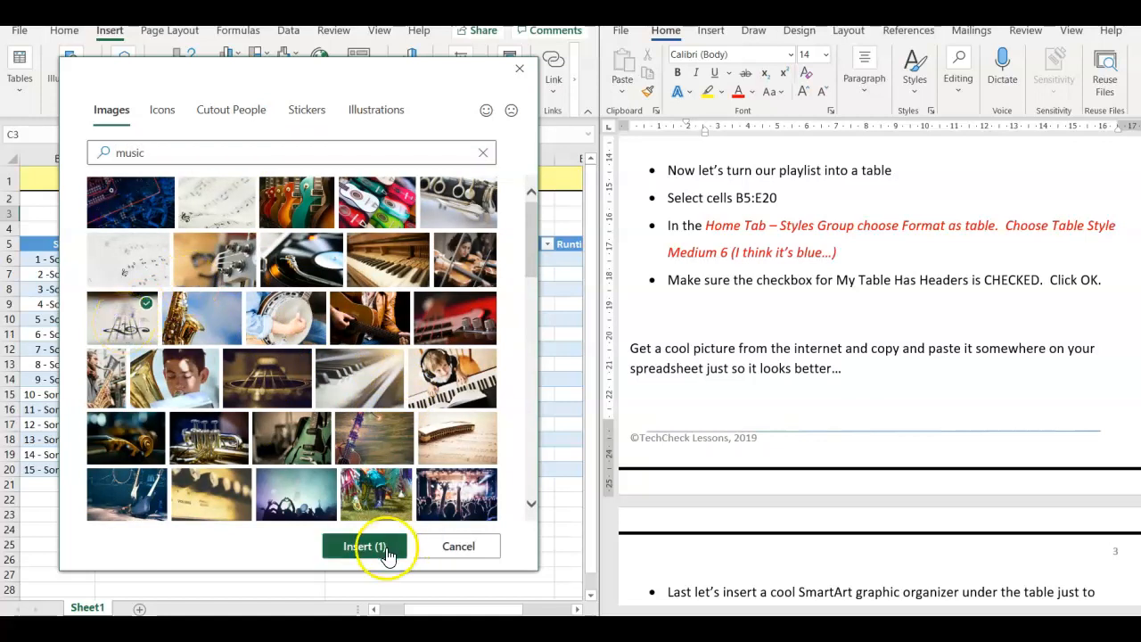
left_click(382, 546)
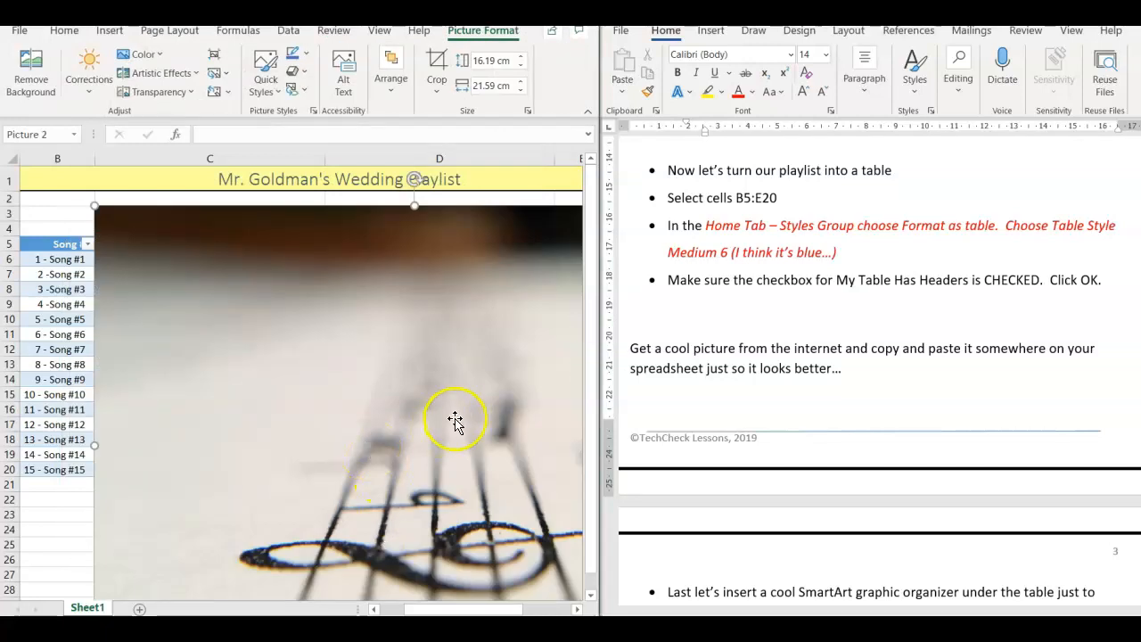
- Shrink the sheet music picture to about 1.21 cm by 1.61 cm and place it in column B between the title and the table
left_click(547, 11)
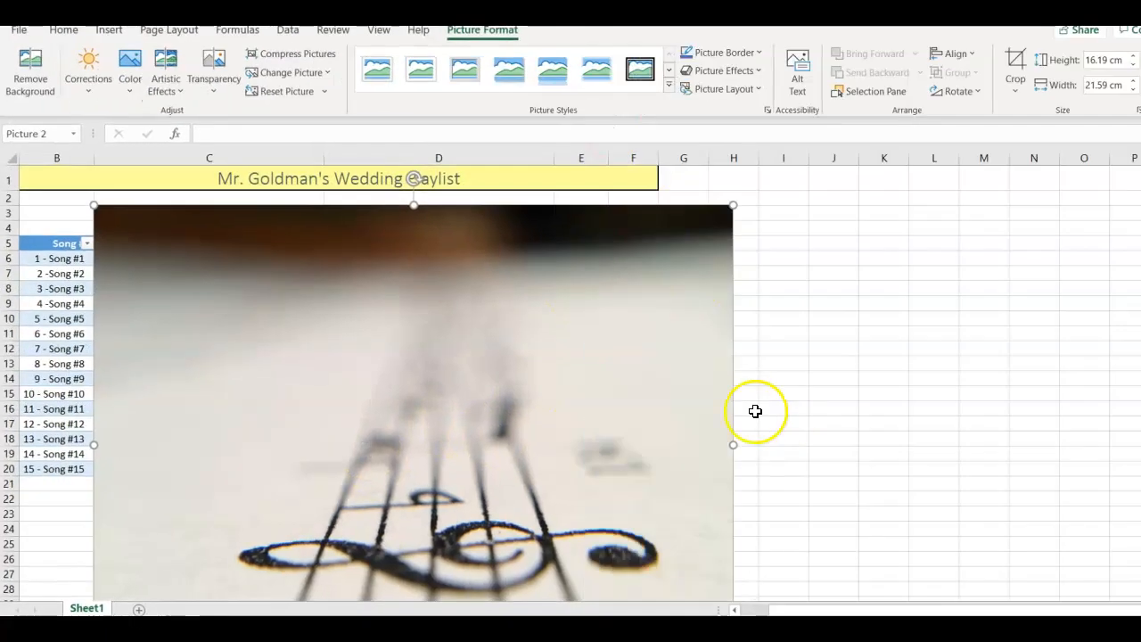
scroll(414, 179, "down", 3)
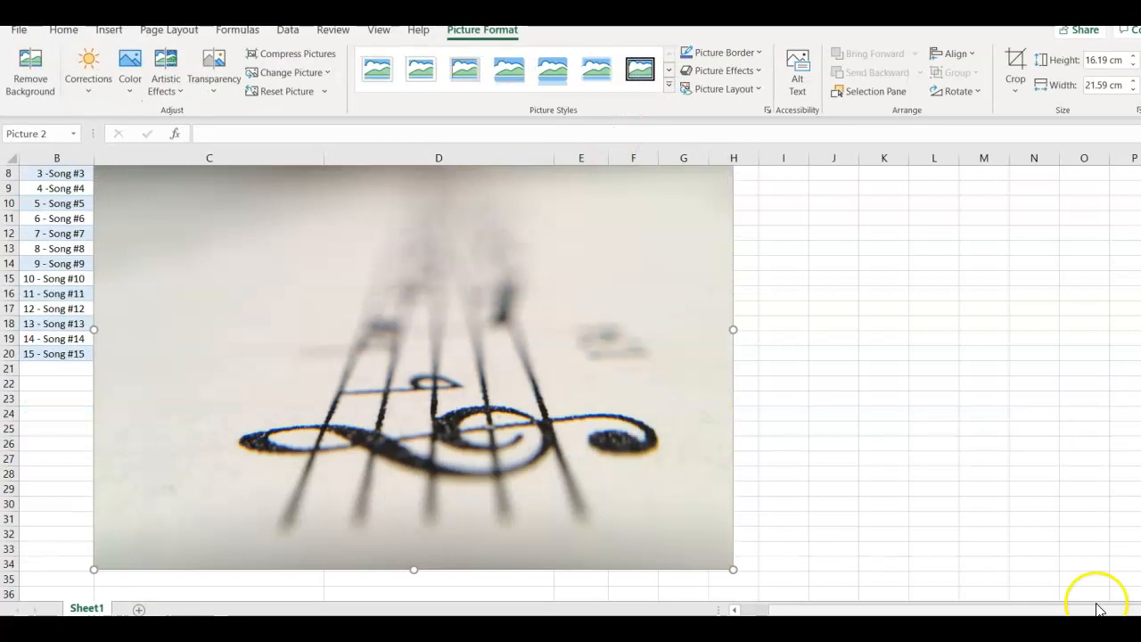
left_click_drag(733, 567, 225, 217)
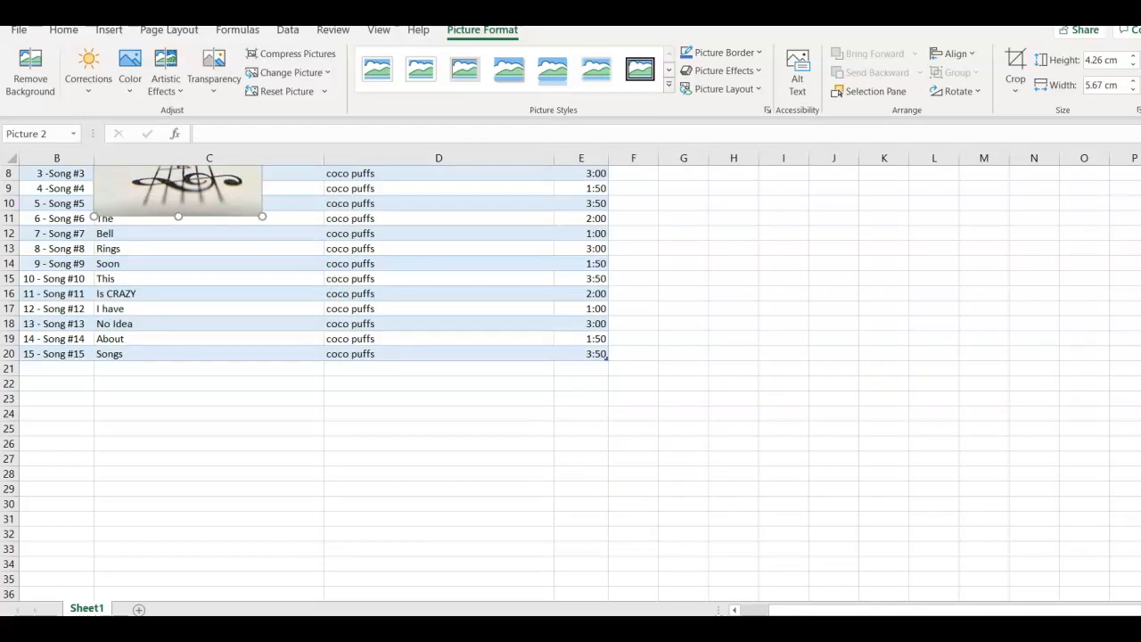
scroll(571, 336, "up", 3)
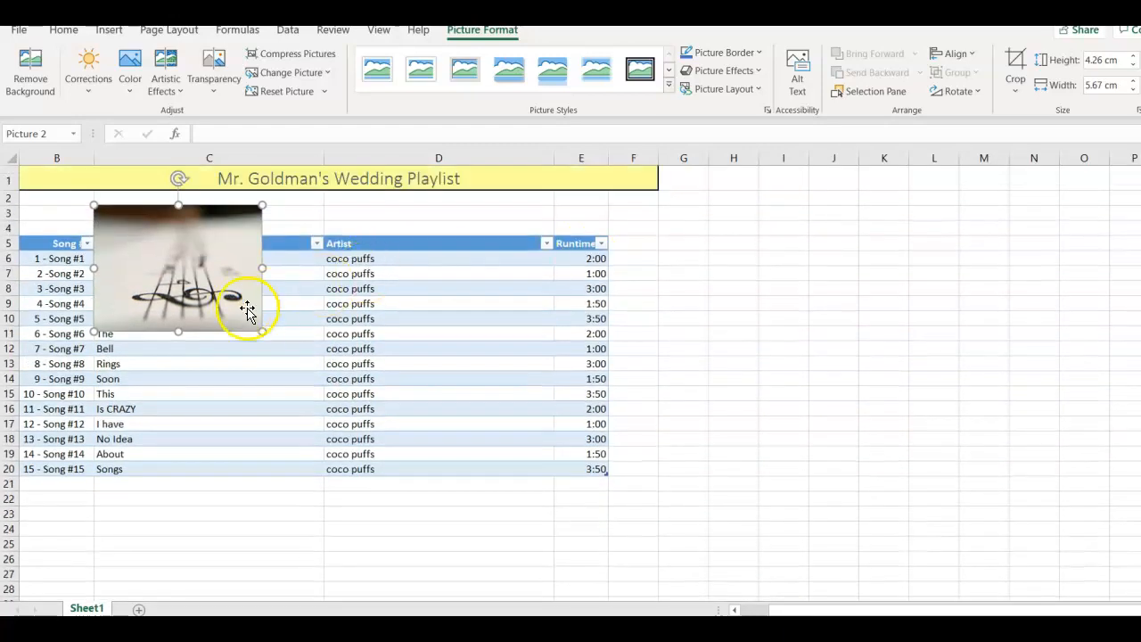
left_click_drag(262, 330, 67, 221)
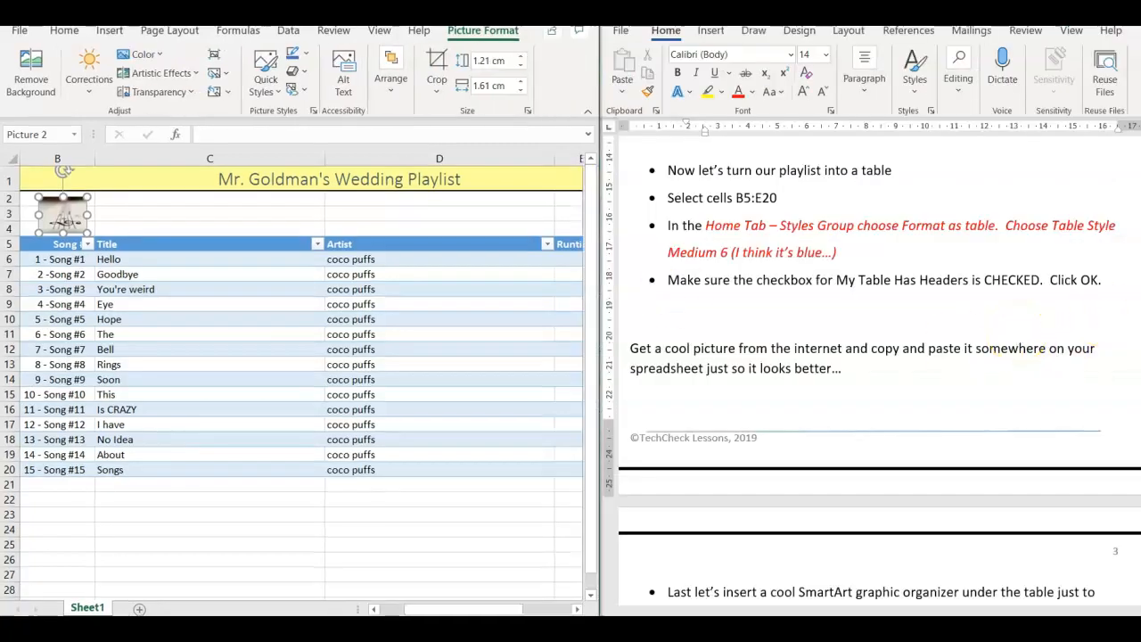
- Following the SmartArt instructions in the Word document, insert a Basic Block List SmartArt graphic into the worksheet
left_click(1026, 496)
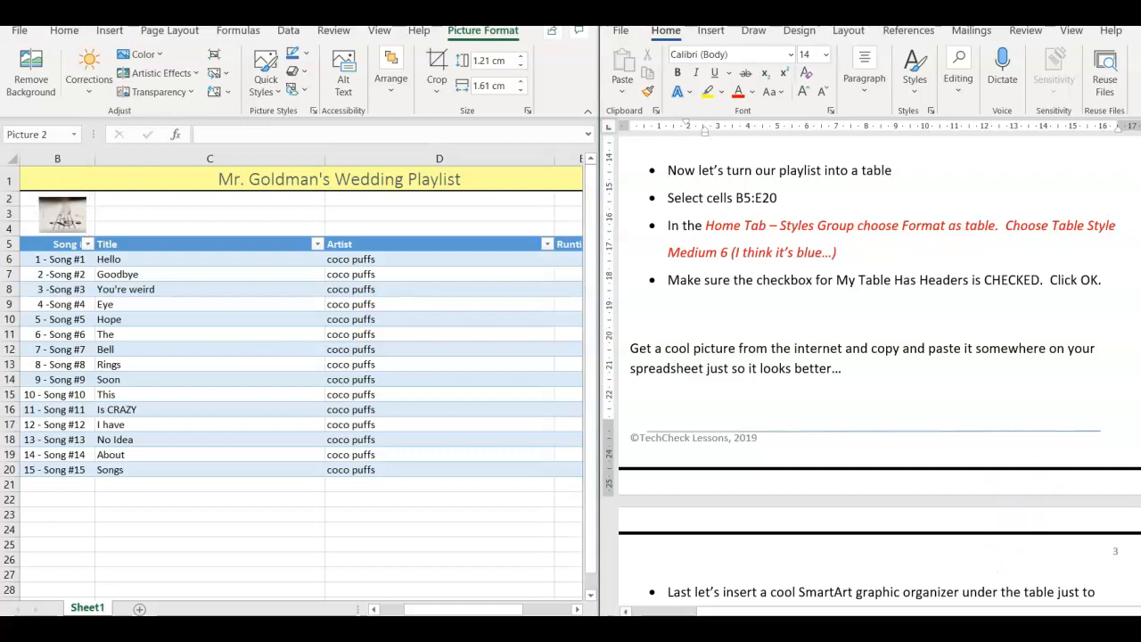
scroll(880, 373, "down", 10)
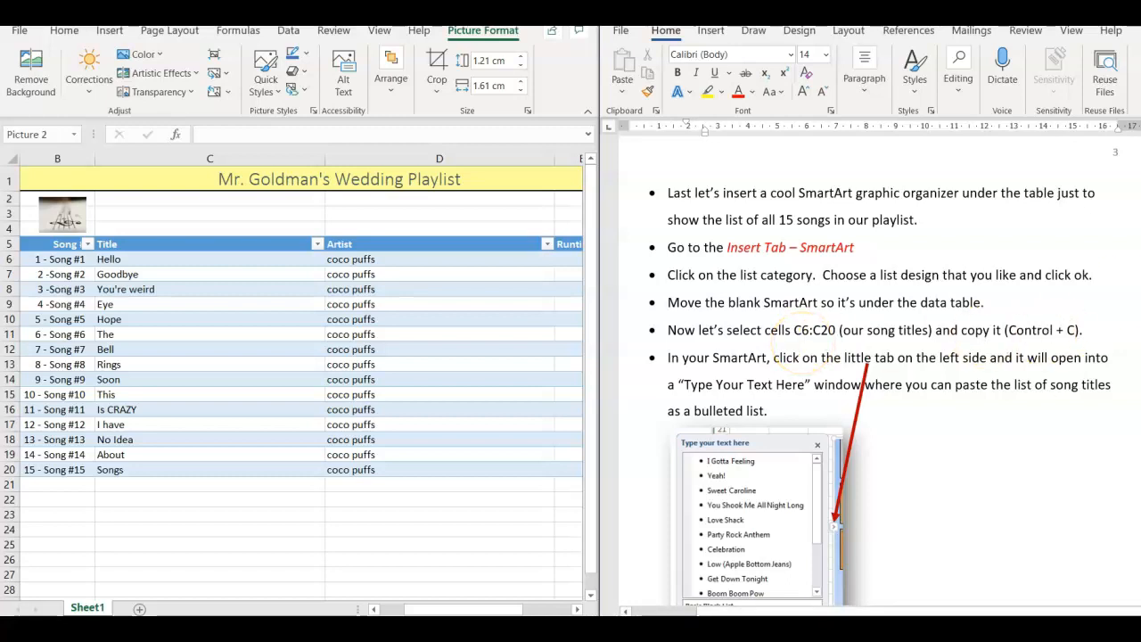
left_click(107, 32)
left_click(106, 32)
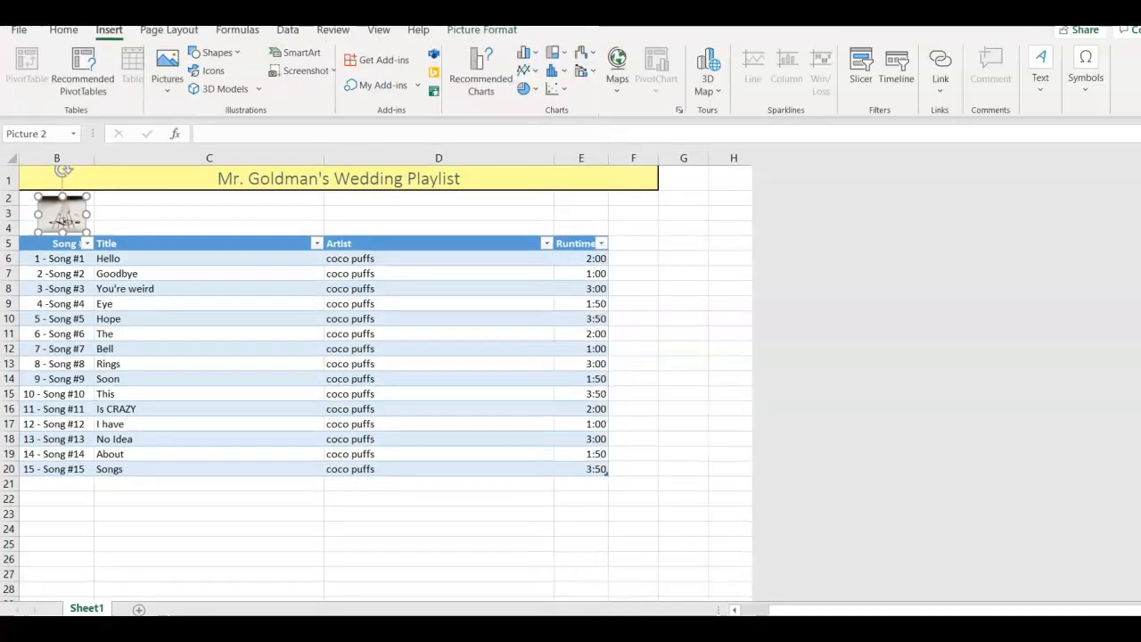
left_click(318, 58)
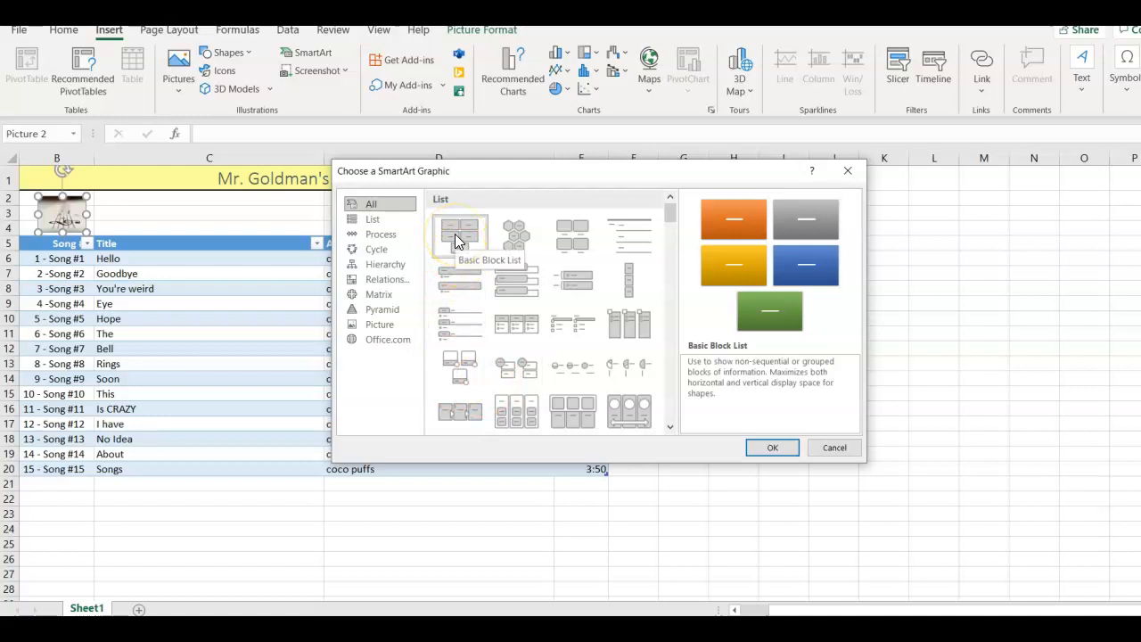
left_click(768, 445)
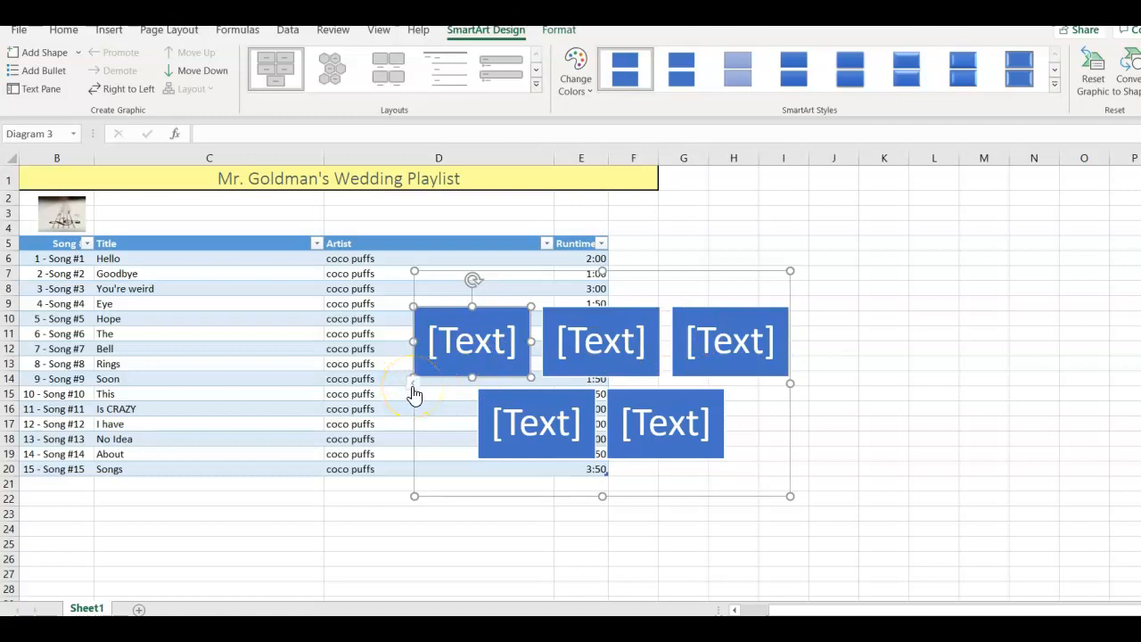
- Copy the song titles in cells C6:C20
left_click(166, 257)
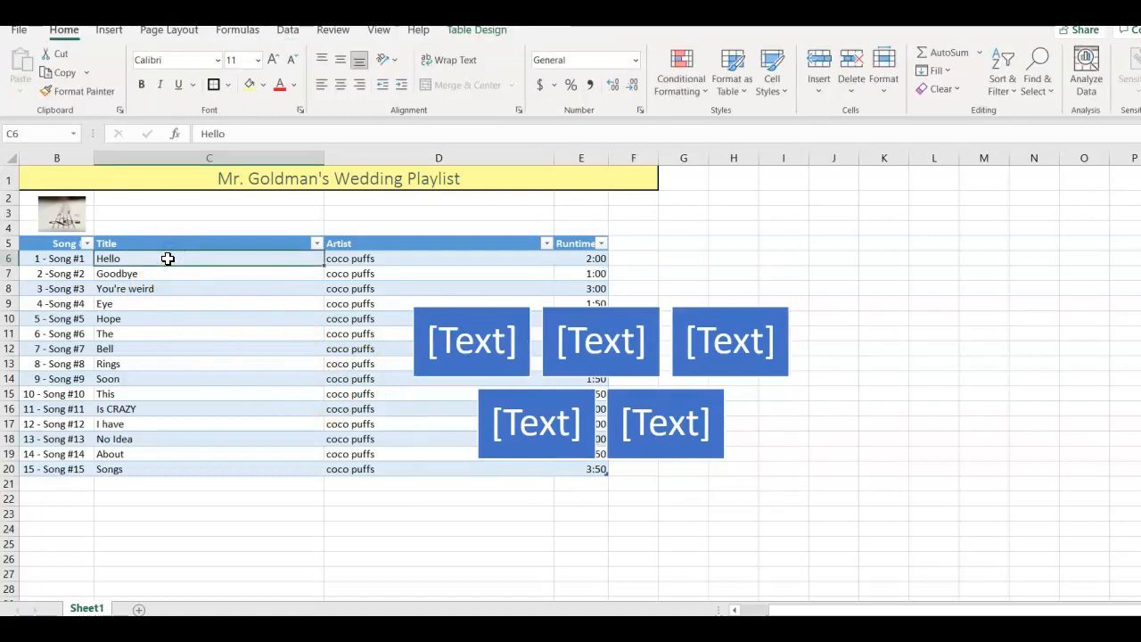
key("shift+Down")
key("shift+Down")
key("shift+Down")
key("shift+Down")
key("shift+Down")
key("shift+Down")
key("shift+Down")
key("shift+Down")
key("shift+Down")
key("shift+Down")
key("shift+Down")
key("shift+Down")
key("shift+Down")
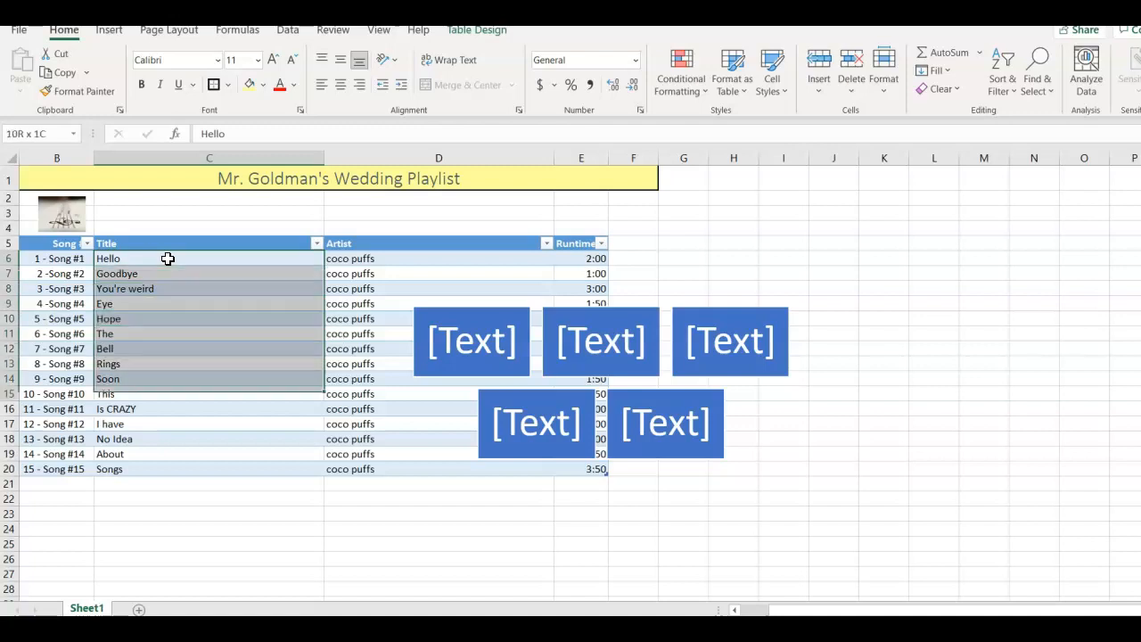
key("shift+Down")
key("ctrl+c")
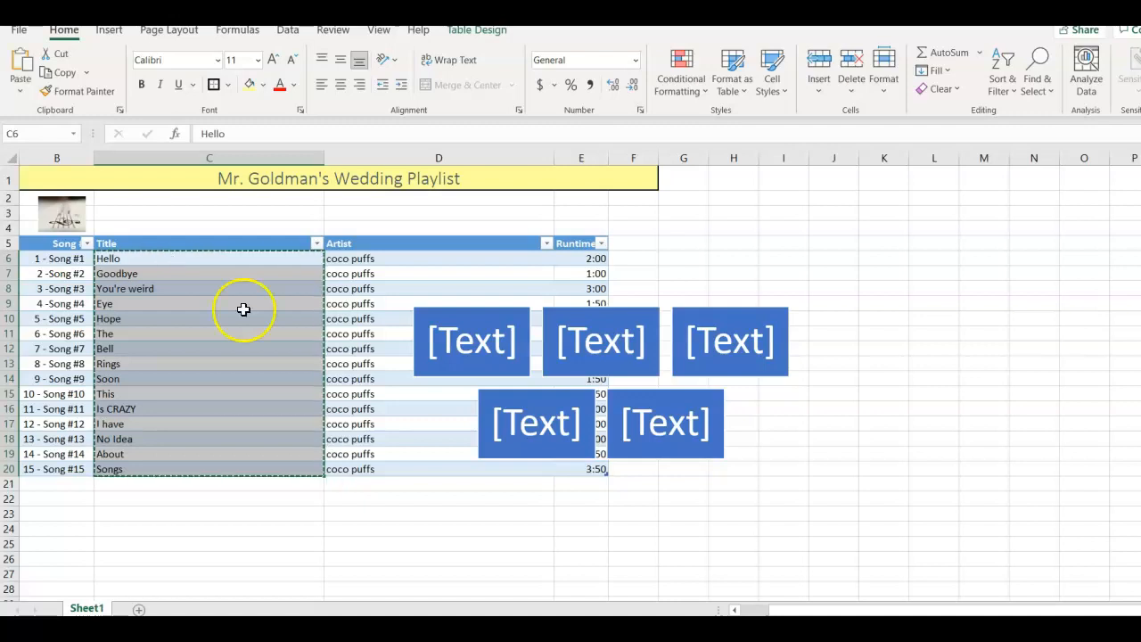
- Paste the copied song titles into the SmartArt's text list, starting at the first bullet
left_click(435, 398)
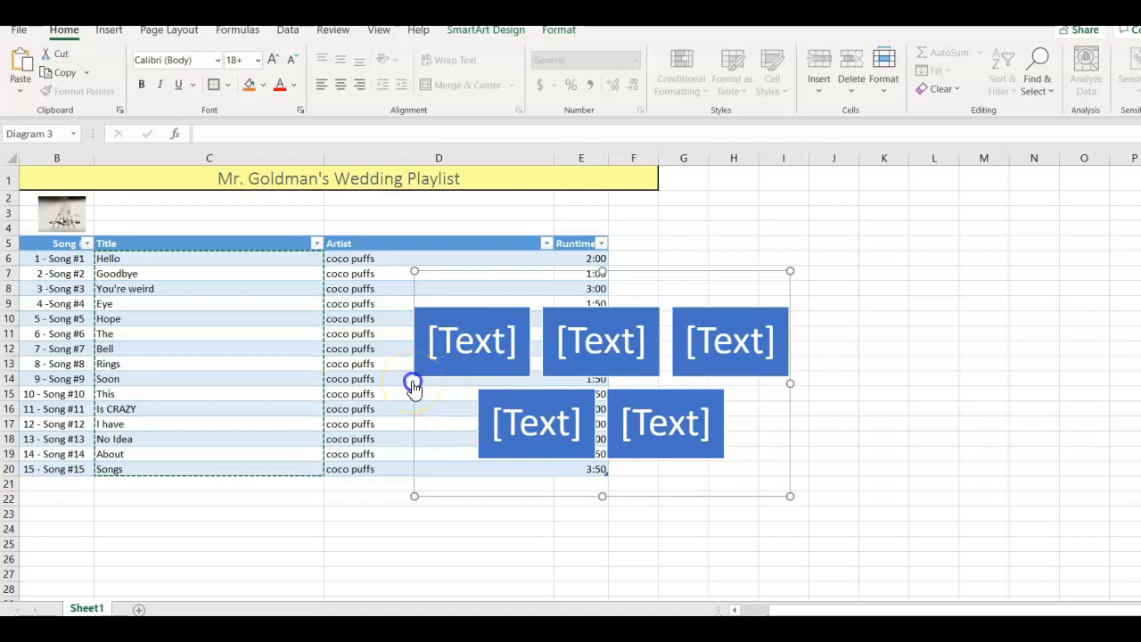
left_click(413, 384)
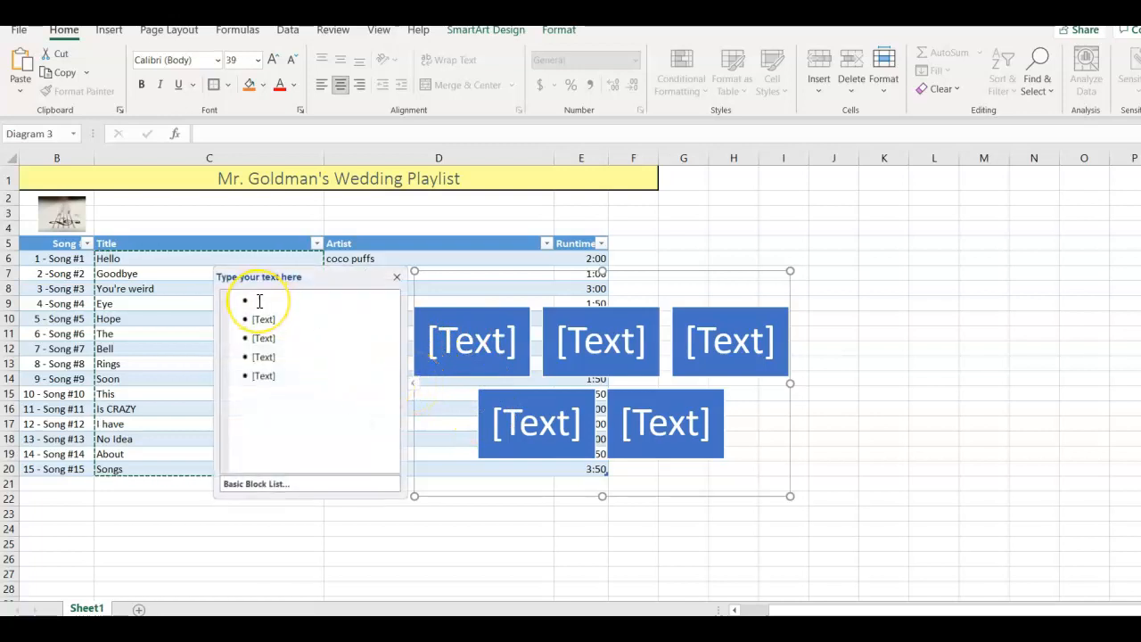
left_click_drag(256, 304, 291, 383)
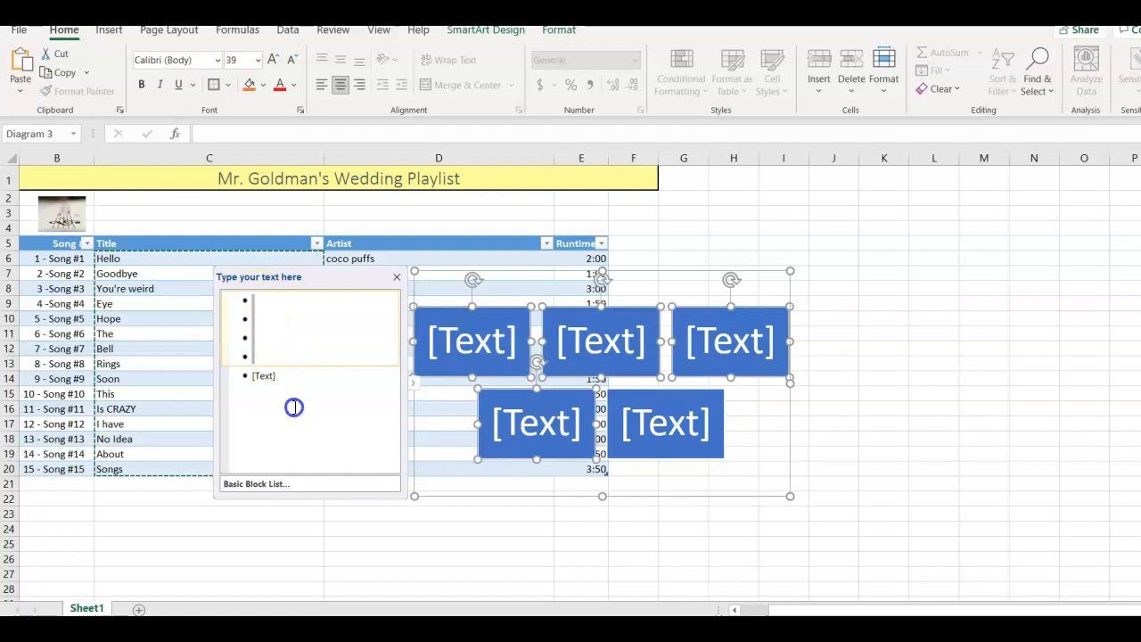
left_click(280, 324)
left_click(256, 294)
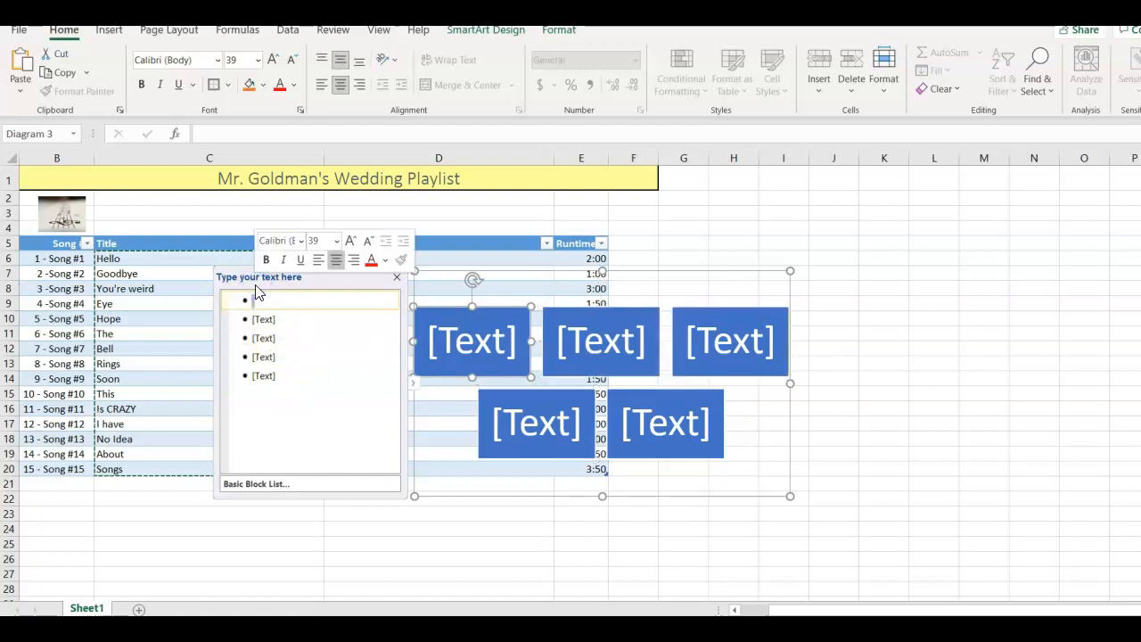
left_click(263, 311)
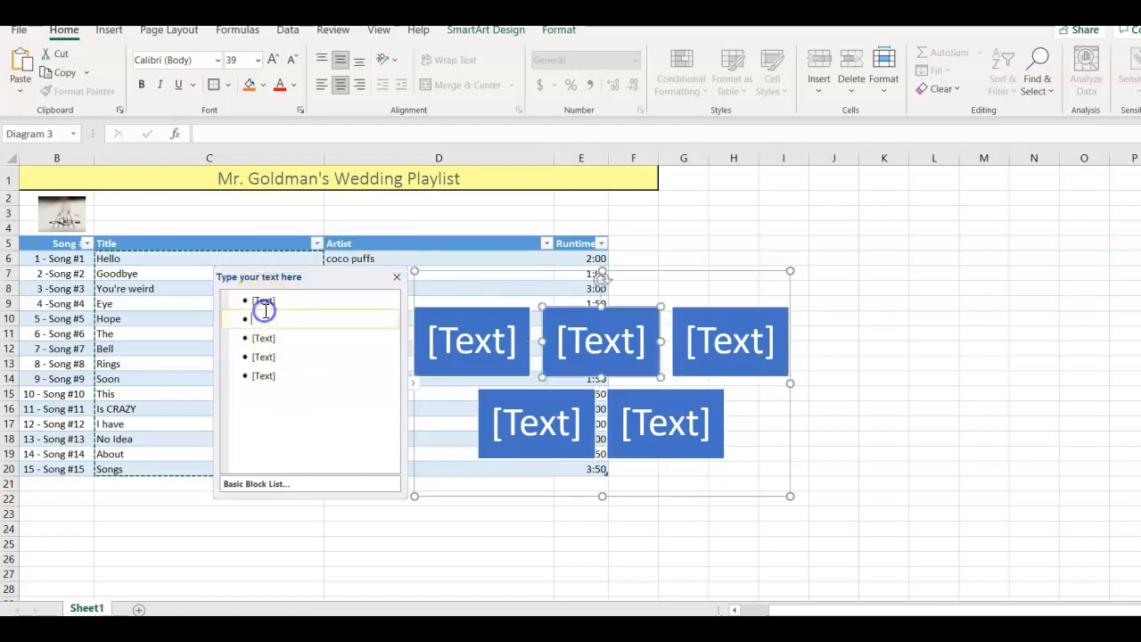
left_click(261, 299)
key("ctrl+v")
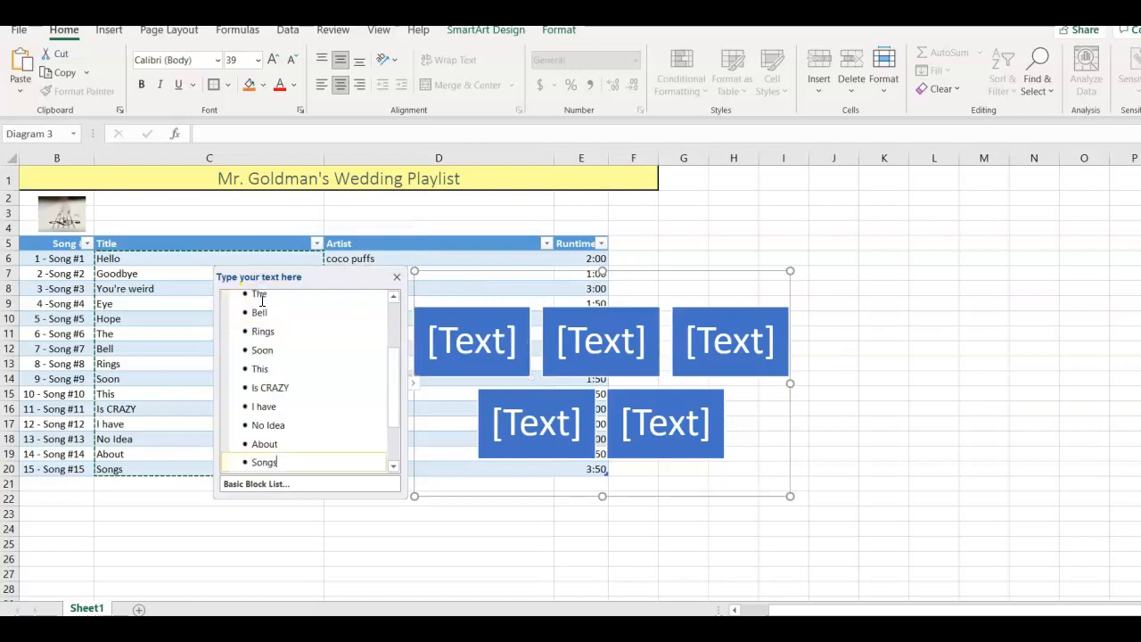
- Delete the leftover empty bullets after "Songs" from the SmartArt's text list
left_click_drag(392, 393, 403, 452)
left_click(257, 408)
left_click_drag(287, 465, 268, 428)
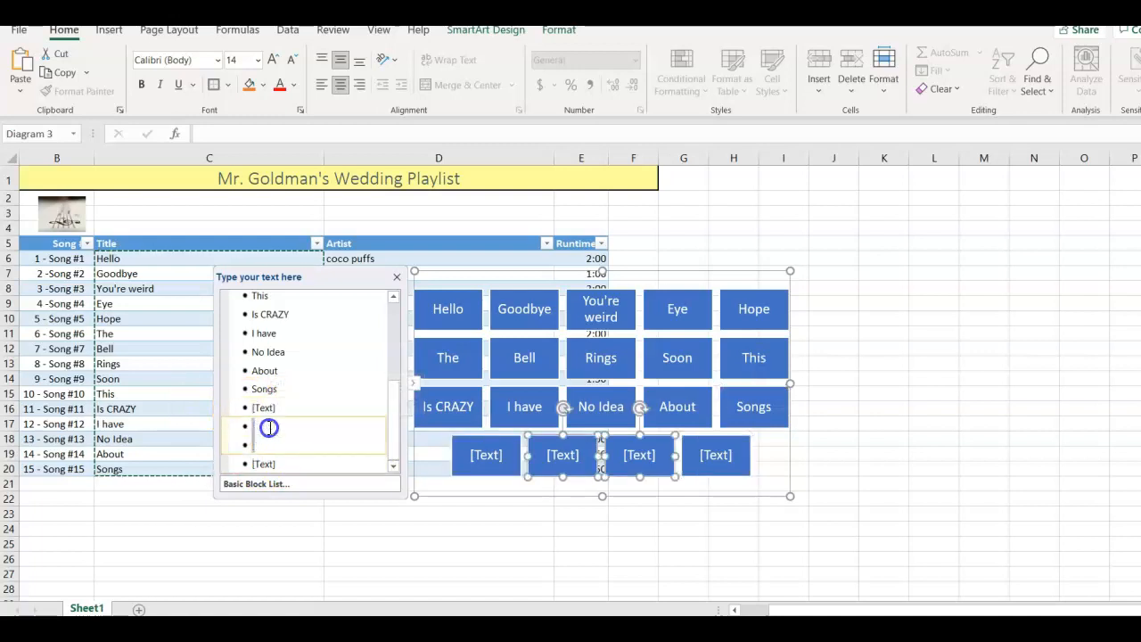
key("BackSpace")
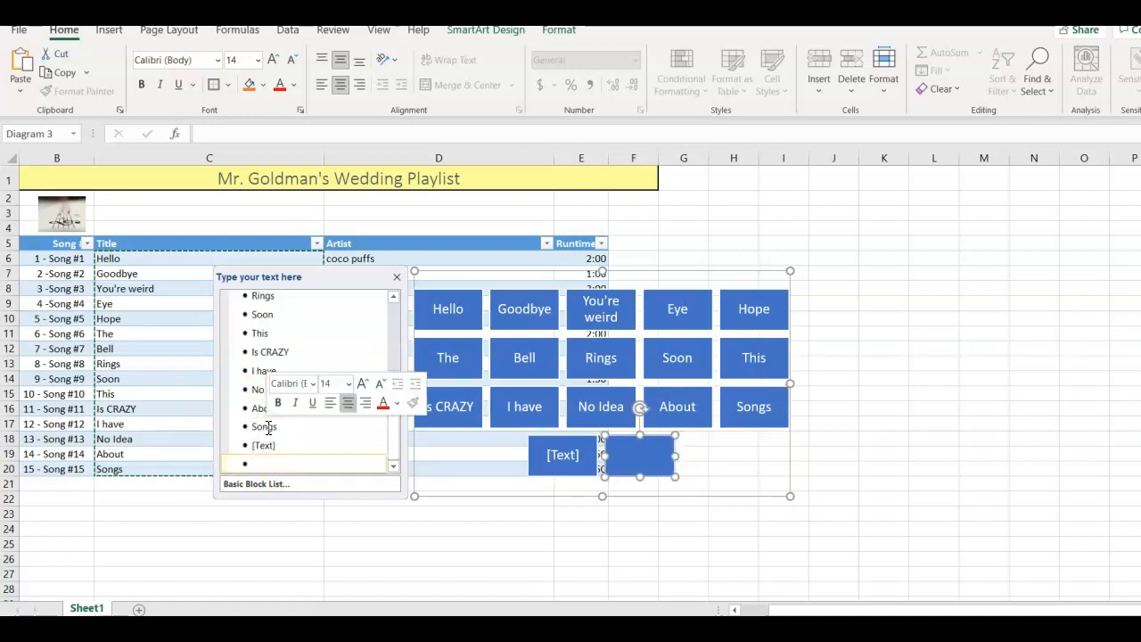
key("BackSpace")
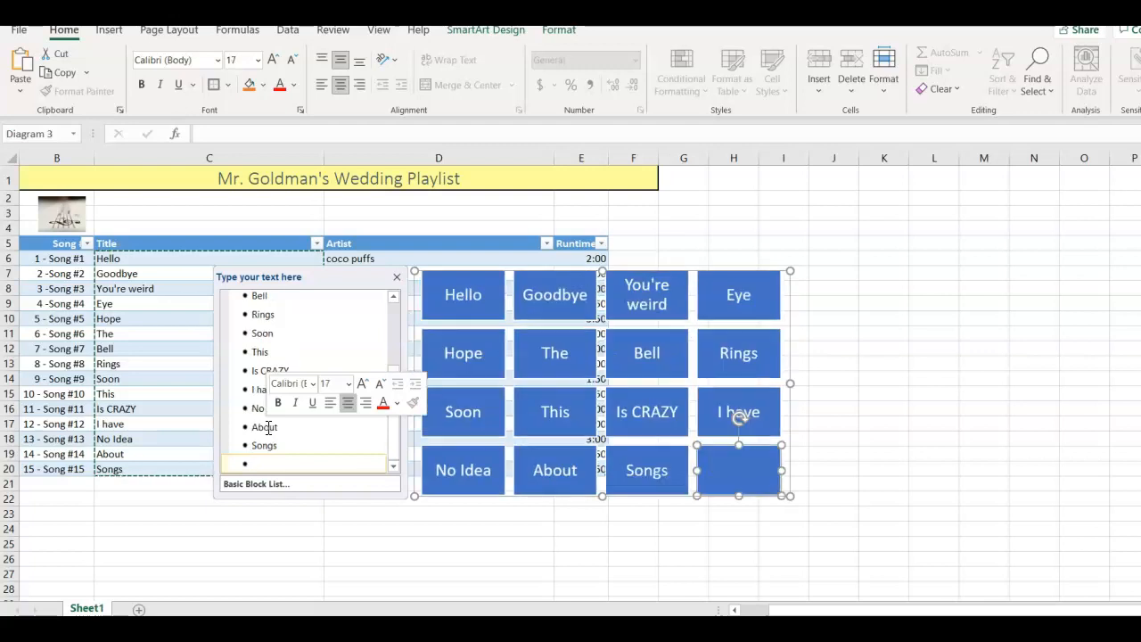
key("BackSpace")
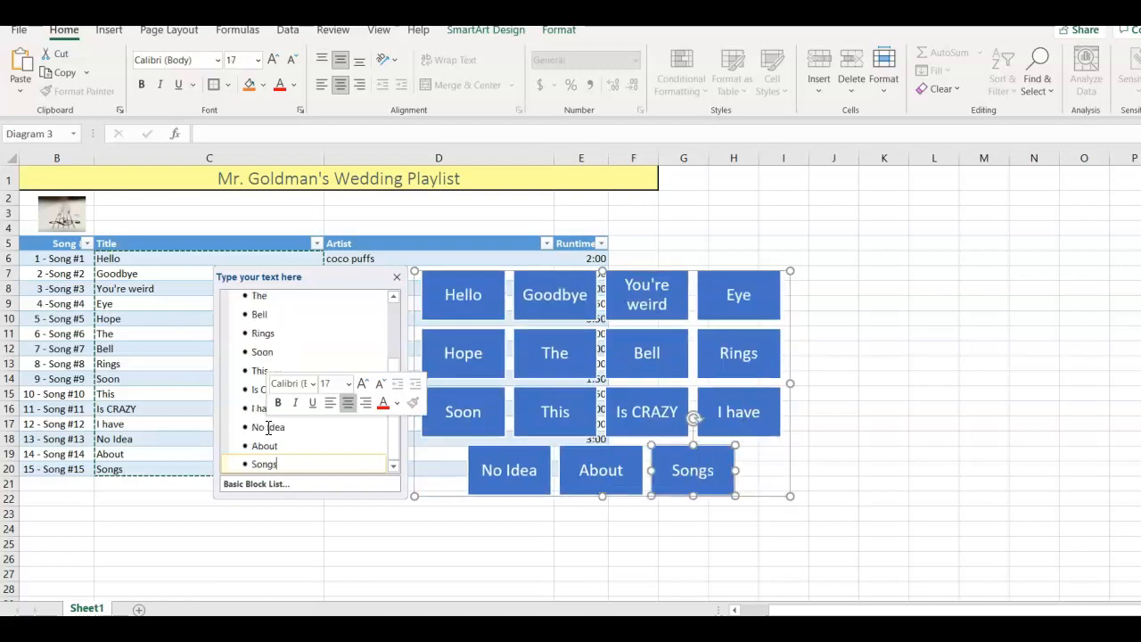
- Move the song title SmartArt graphic below the playlist table, starting around row 21
left_click(396, 533)
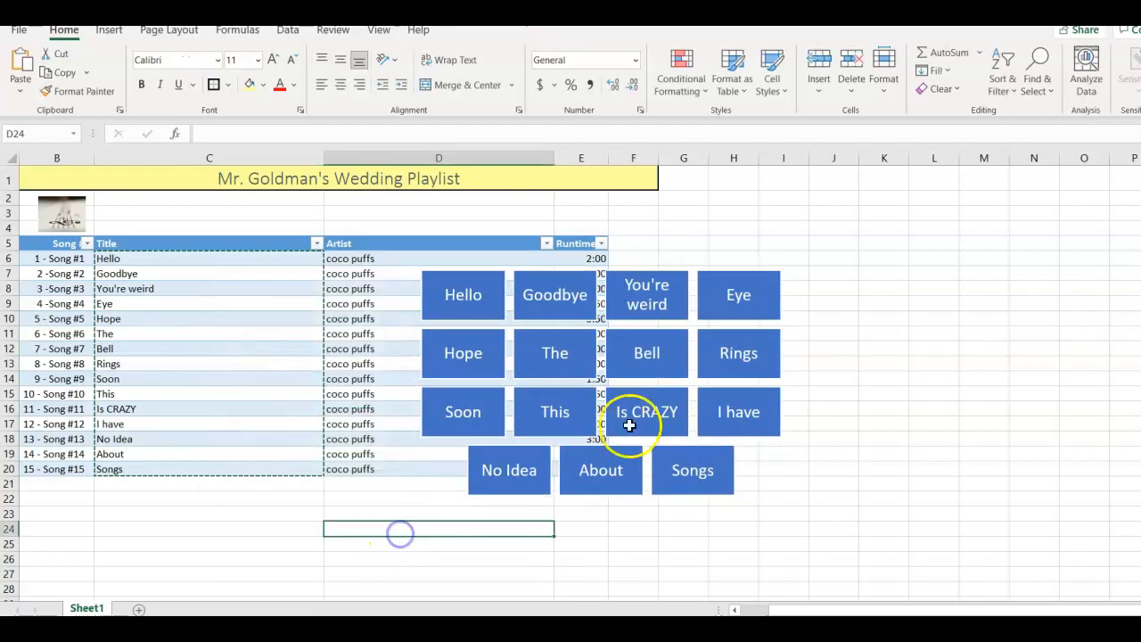
left_click(637, 270)
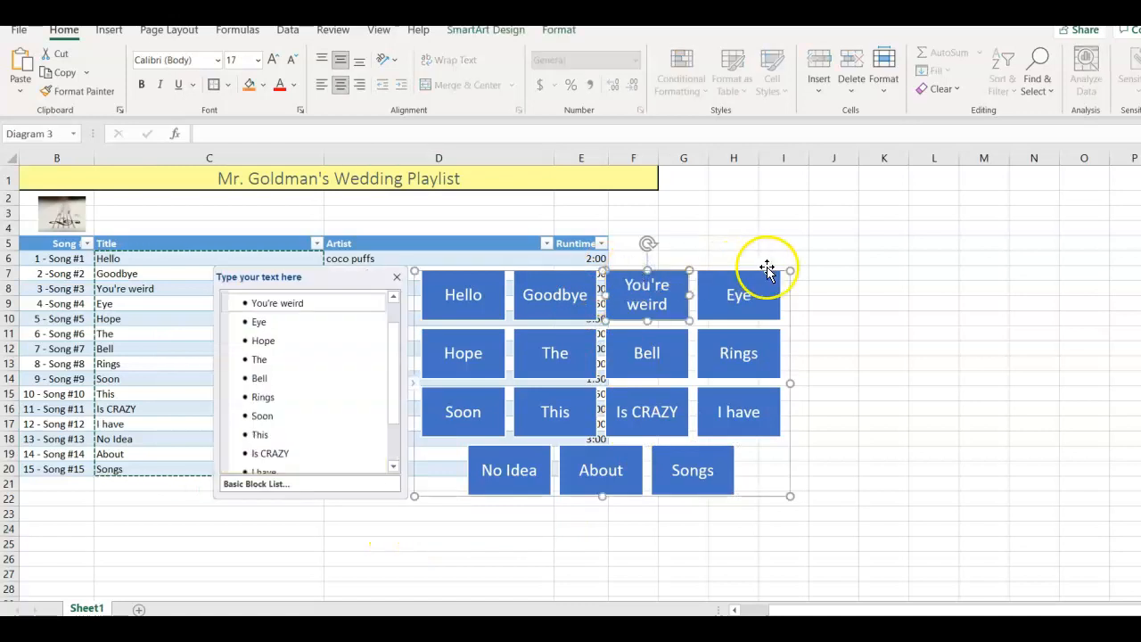
left_click_drag(790, 299, 454, 504)
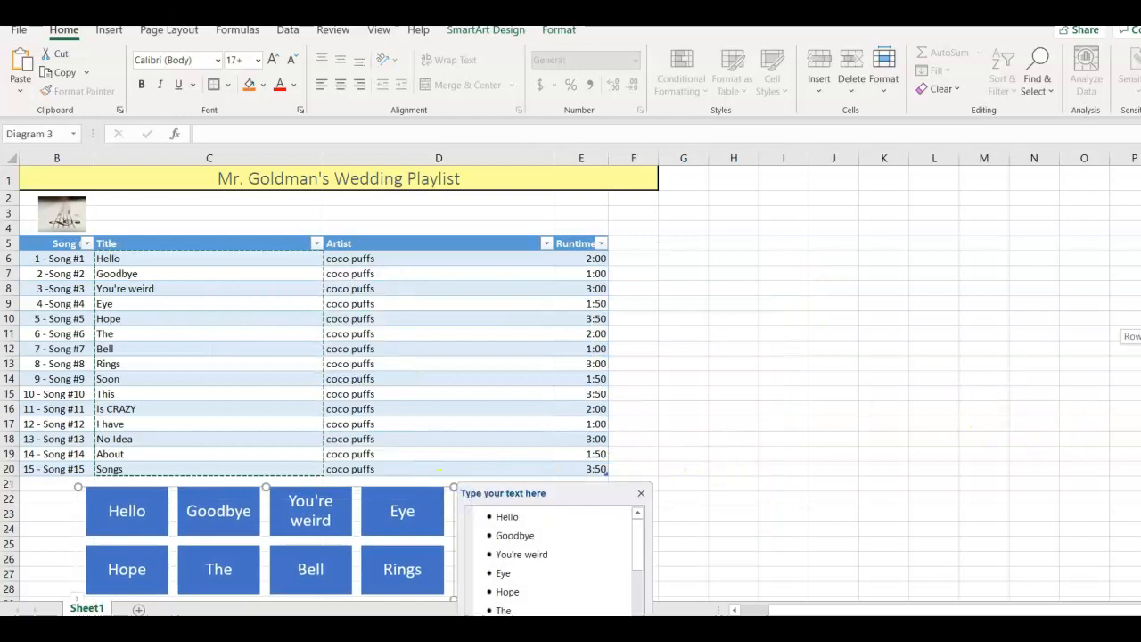
- Arrange the playlist workbook beside the Word instructions so both are visible
left_click_drag(1140, 337, 1140, 346)
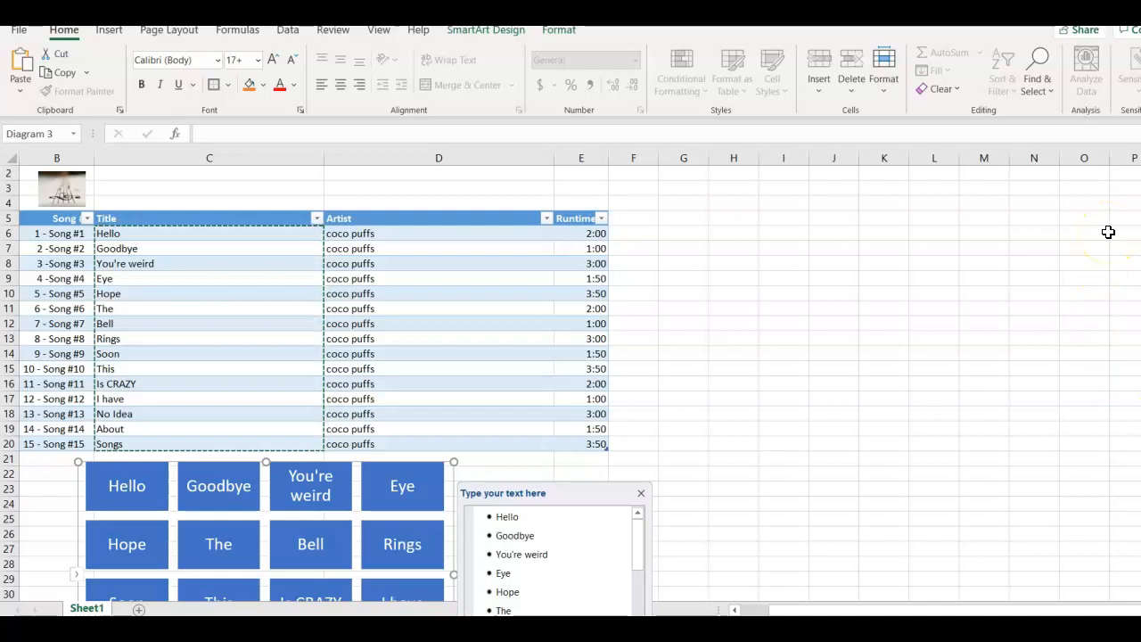
key("super+Right")
key("super+Left")
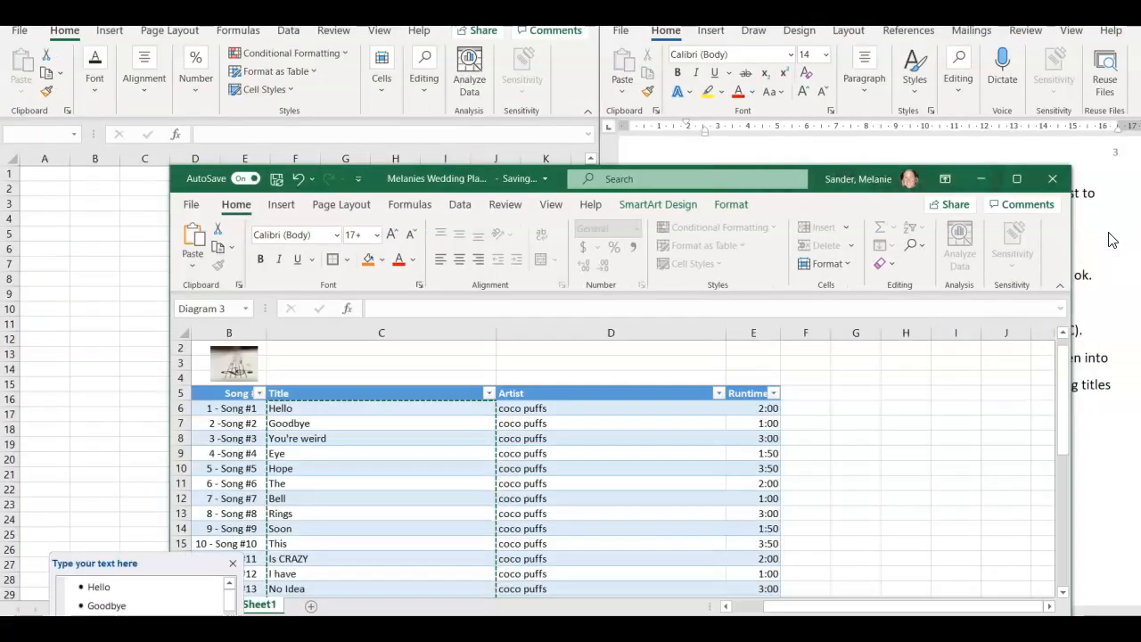
left_click(1017, 179)
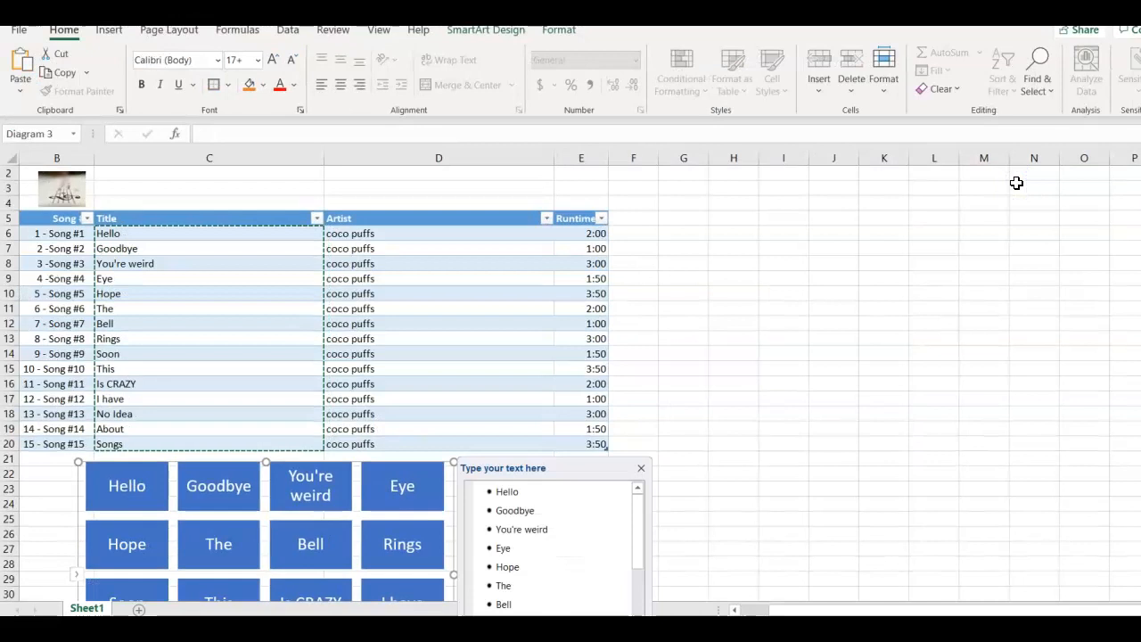
key("super+Left")
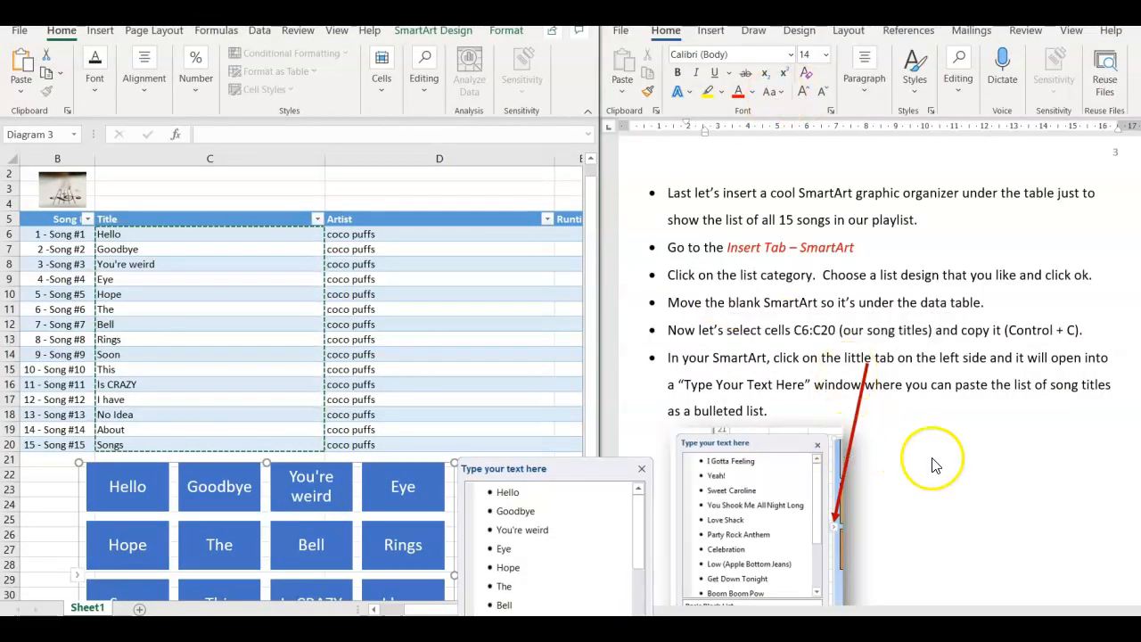
- Leave the SmartArt and cancel the active copy selection around the song titles in C6:C20
right_click(426, 308)
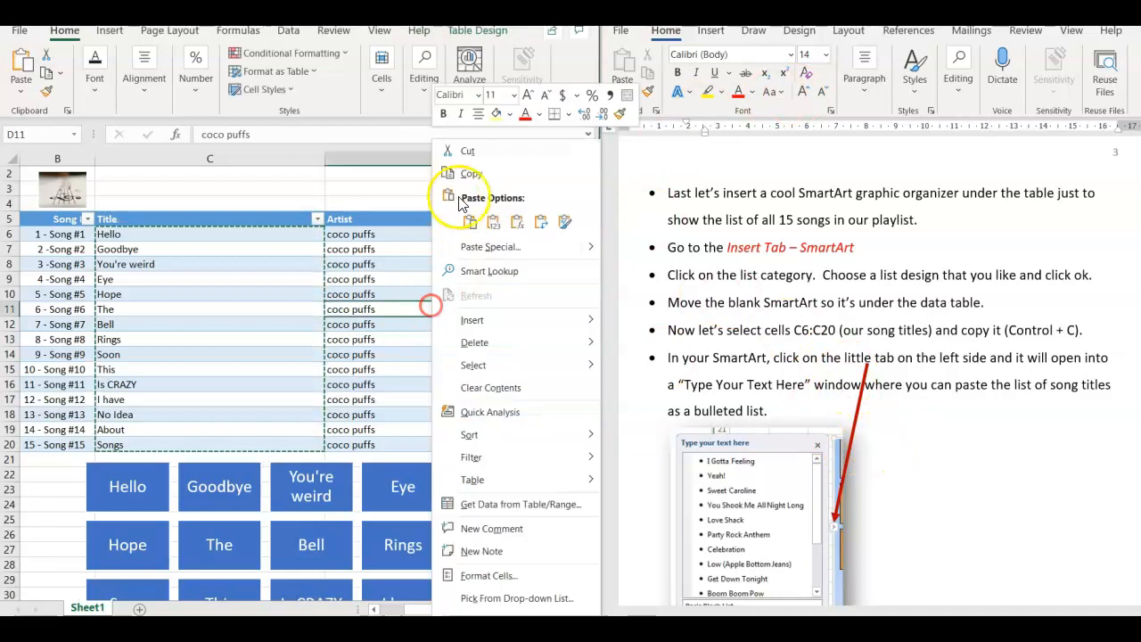
left_click(371, 181)
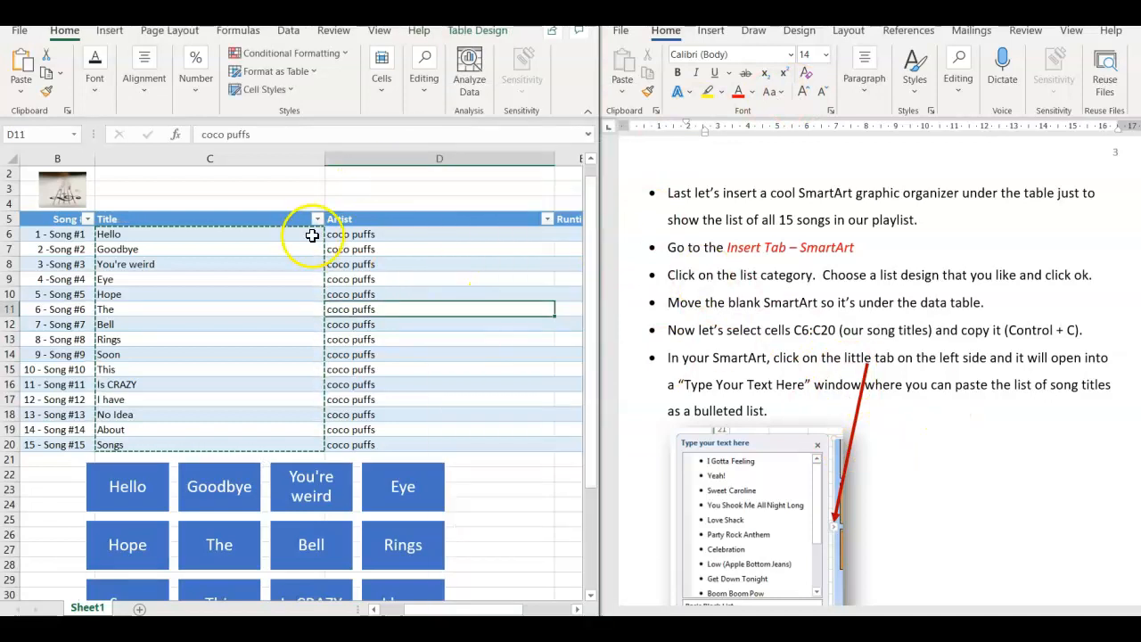
key("Escape")
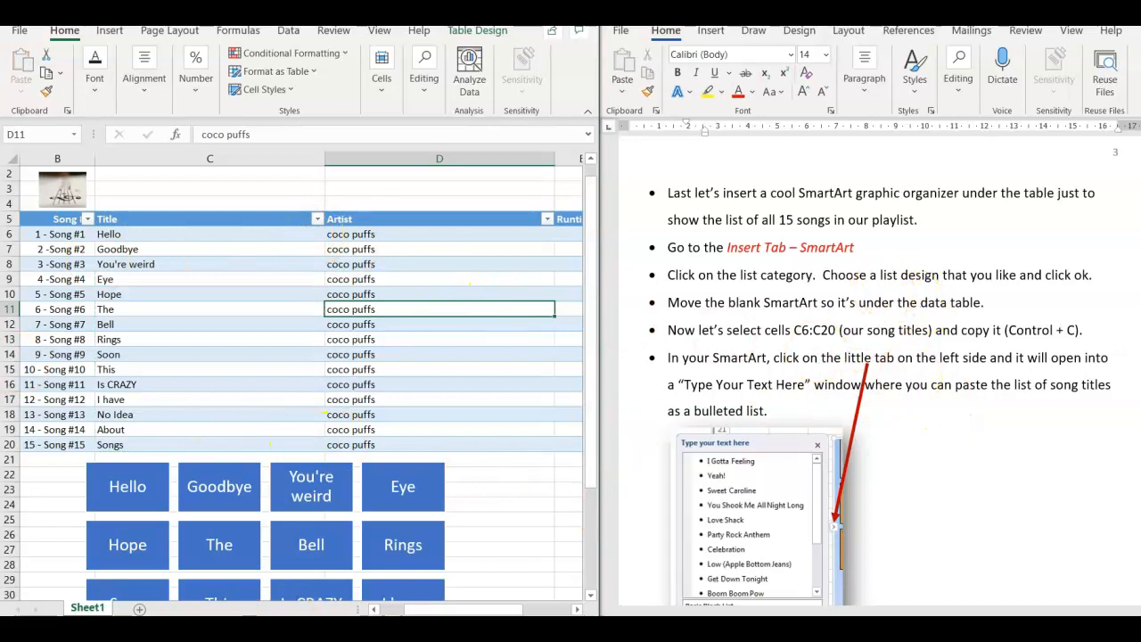
- Recolor the song title SmartArt with Colorful Range - Accent Colors 4 to 5
scroll(869, 370, "down", 4)
left_click_drag(592, 483, 591, 535)
left_click(353, 505)
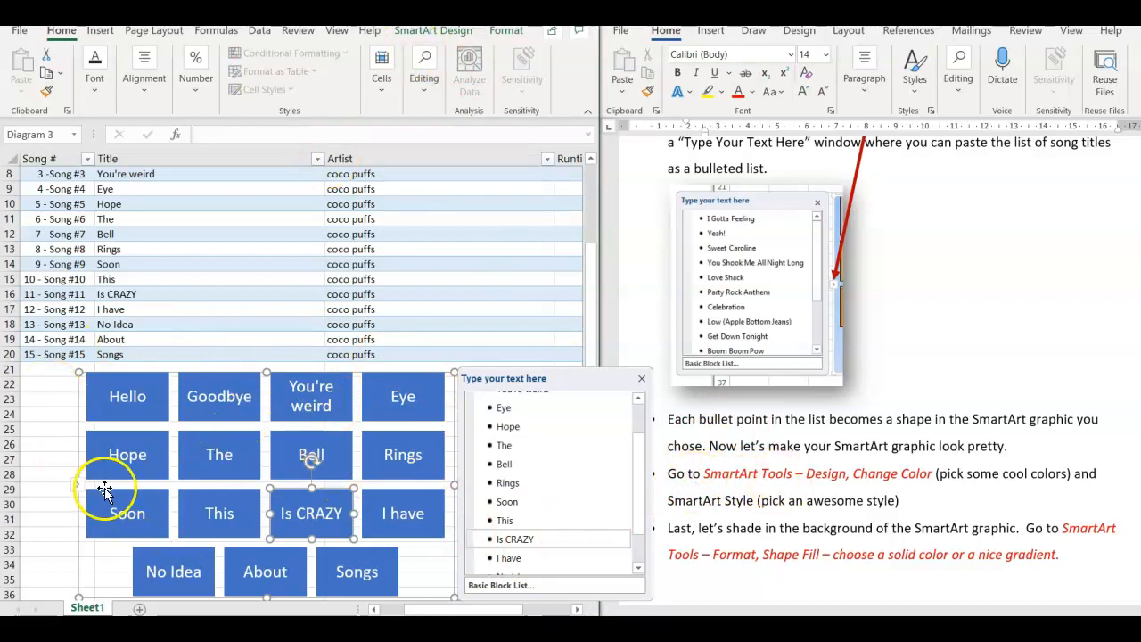
left_click(437, 36)
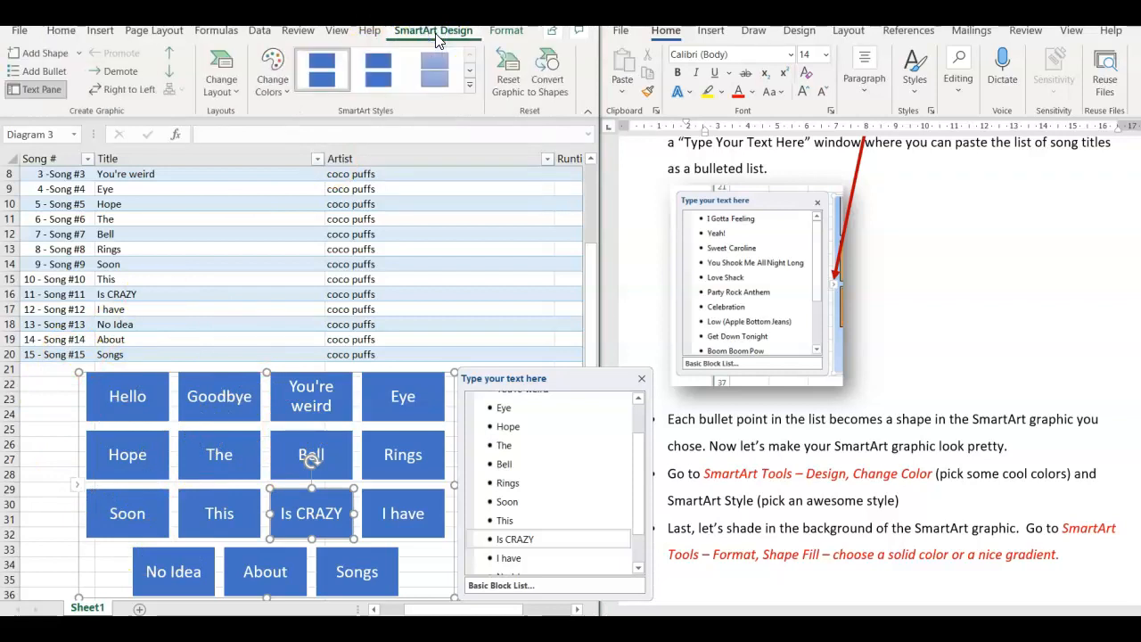
left_click(276, 89)
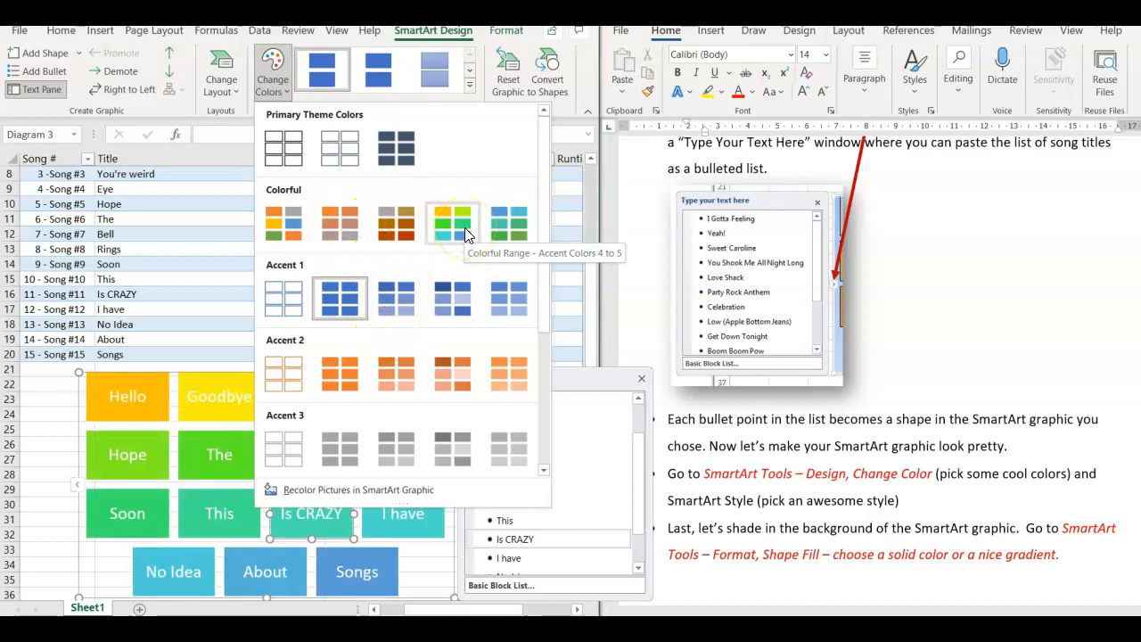
left_click_drag(543, 268, 544, 230)
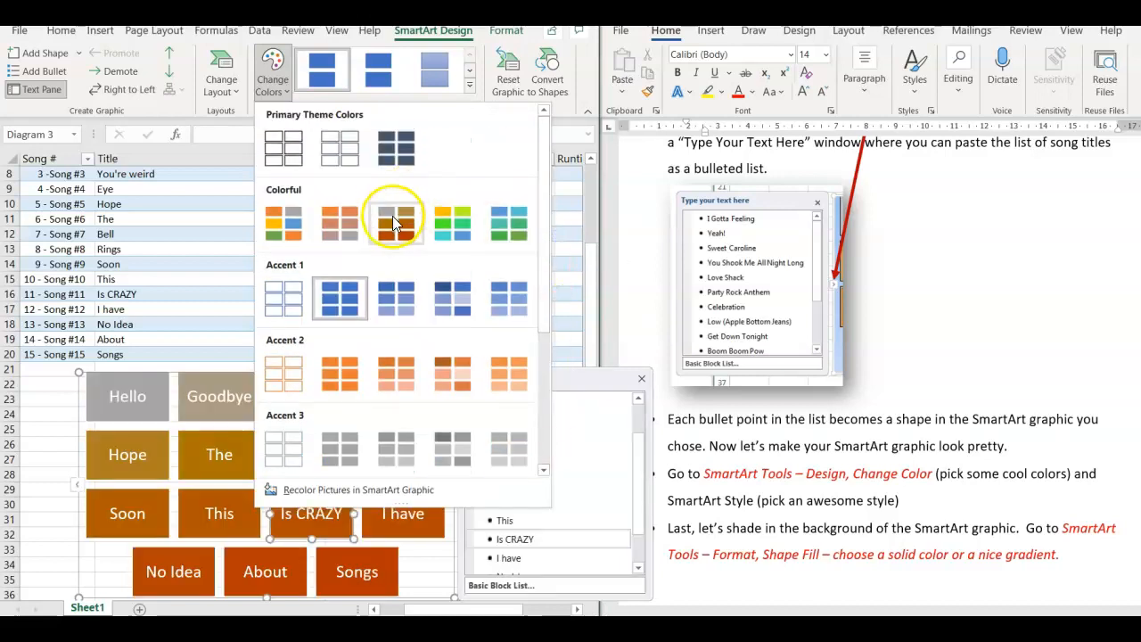
left_click(451, 224)
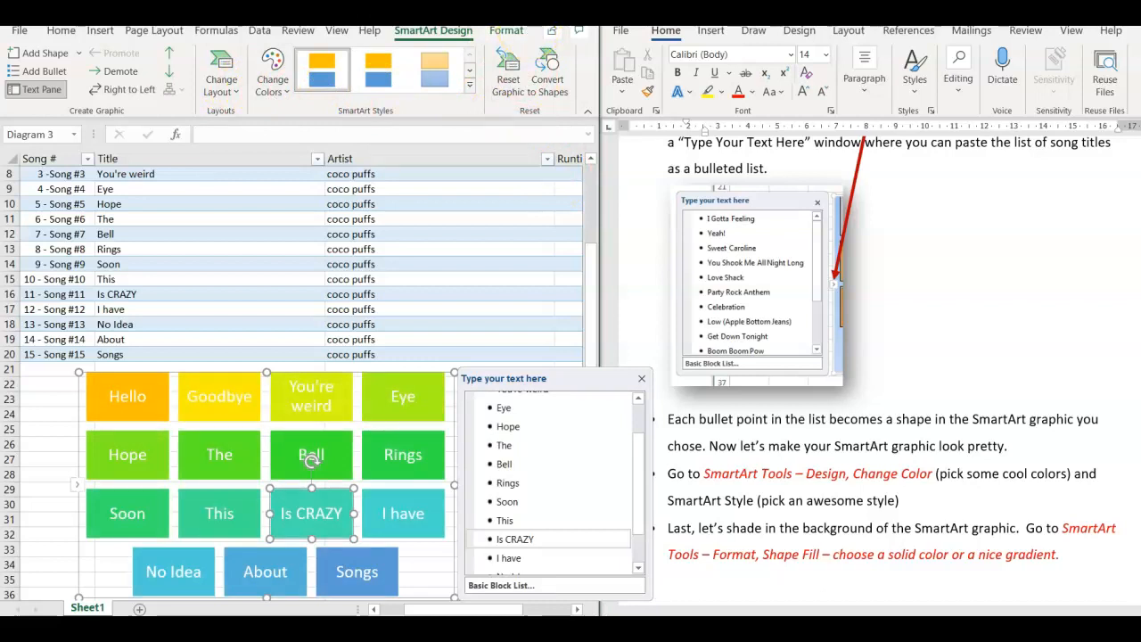
- Maximize the workbook, apply the 3-D Bird's Eye Scene style to the song title SmartArt and close its text list
left_click(556, 11)
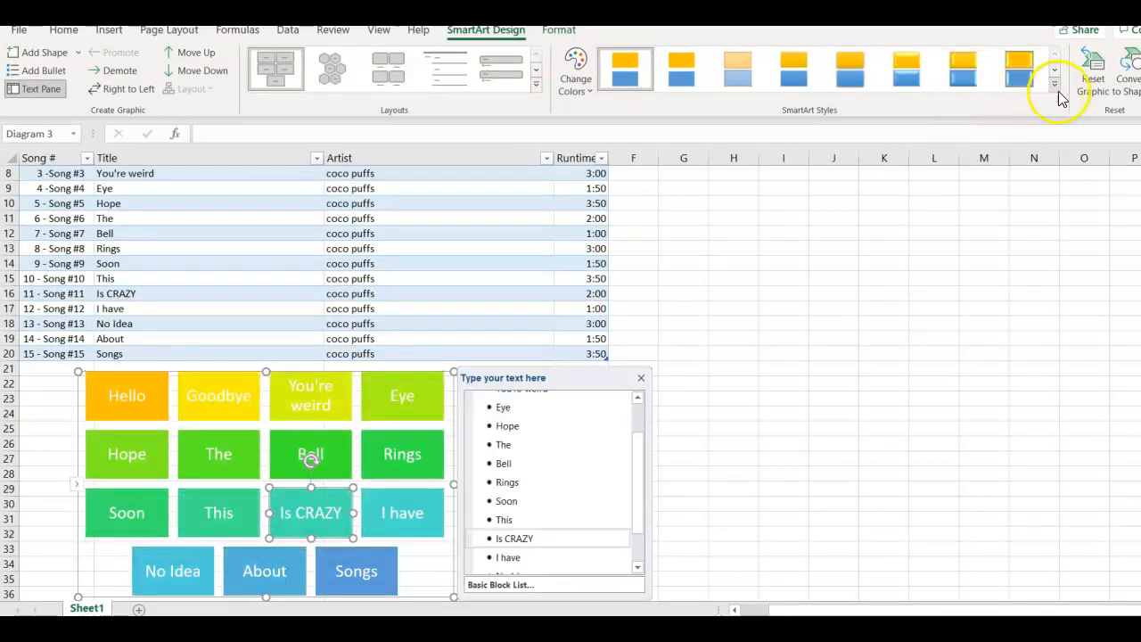
left_click(1055, 84)
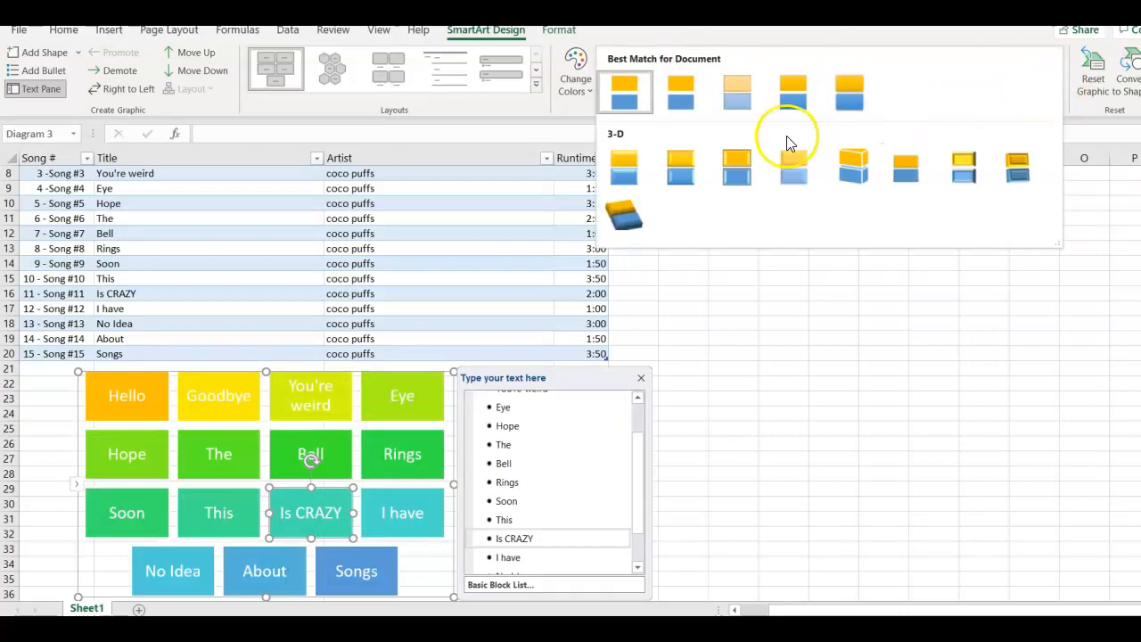
left_click(622, 215)
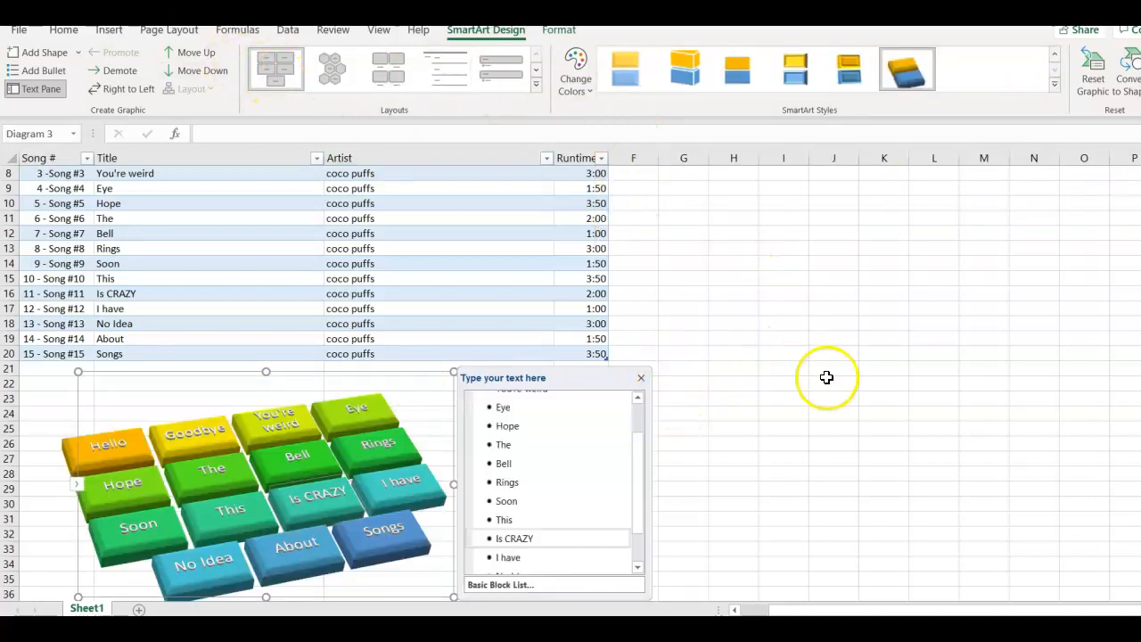
left_click(640, 377)
mouse_move(1140, 326)
left_mouse_down()
mouse_move(1140, 308)
mouse_move(1140, 333)
left_mouse_up()
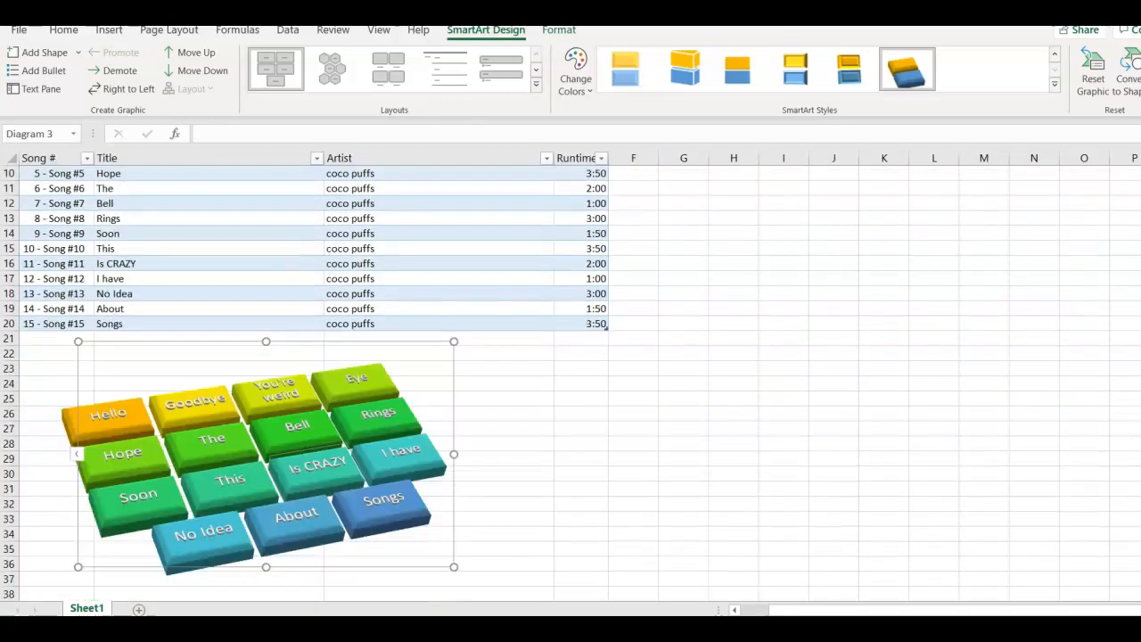